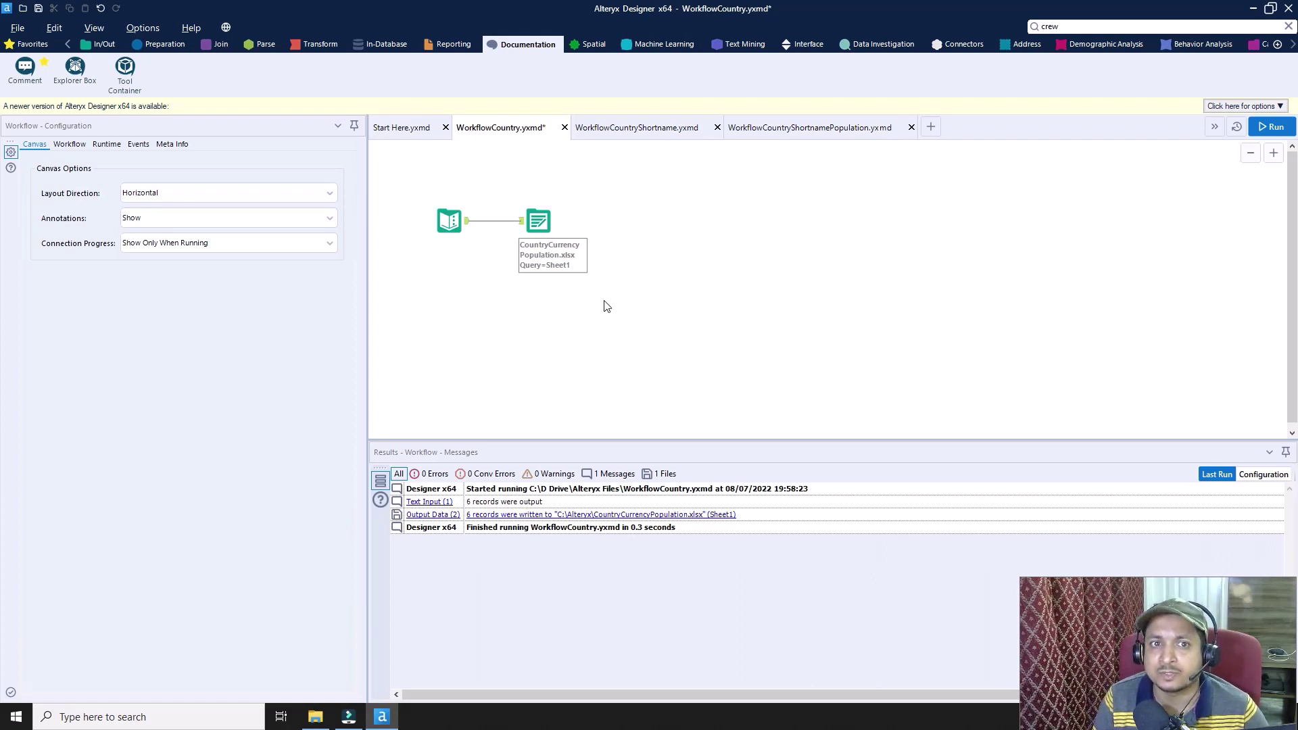
- Inspect WorkflowCountry's country/currency table and output, then WorkflowCountryShortname's input, ShortName table and joined output
left_click(451, 220)
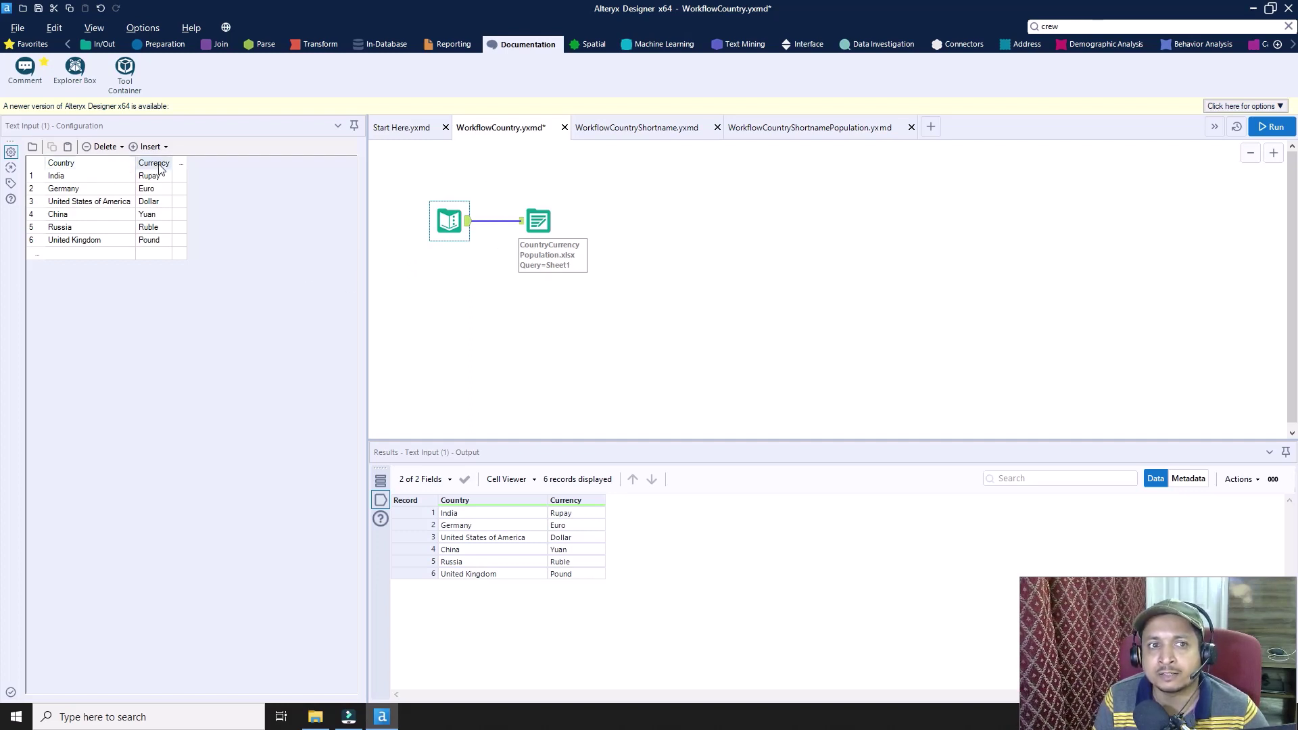
left_click(553, 220)
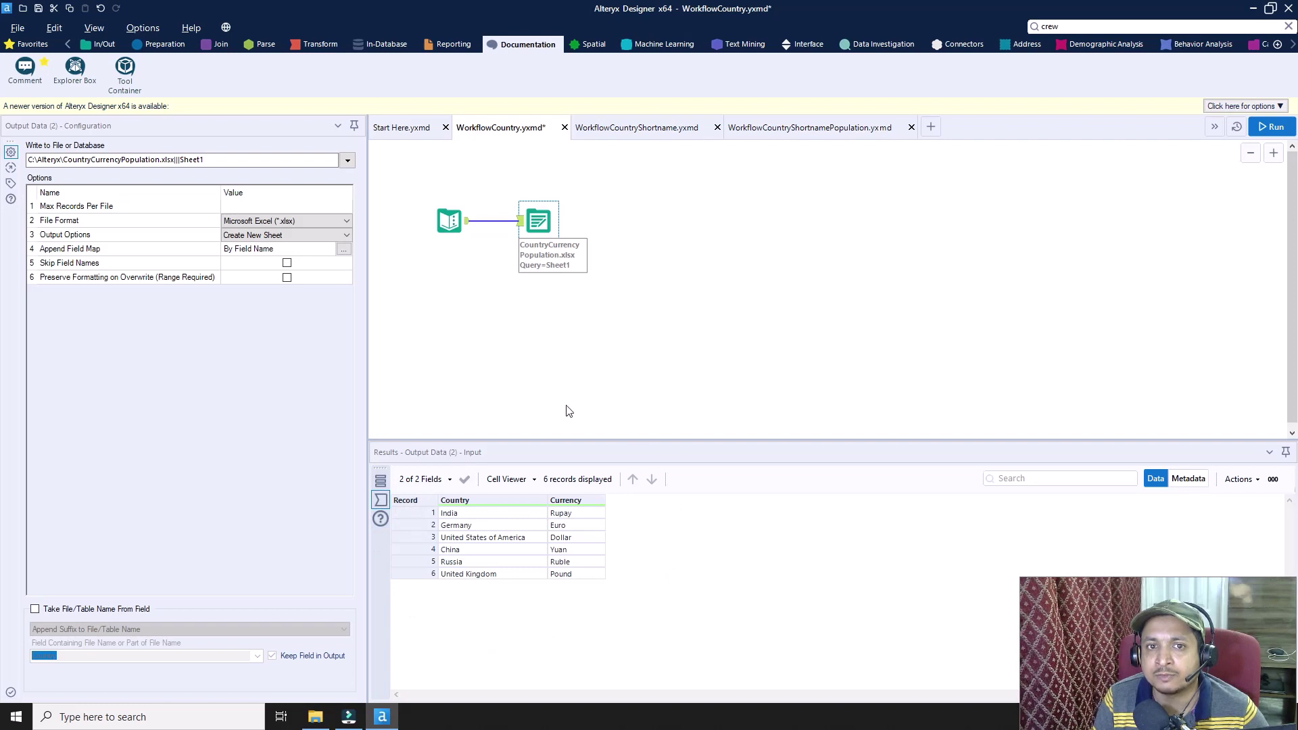
left_click(651, 132)
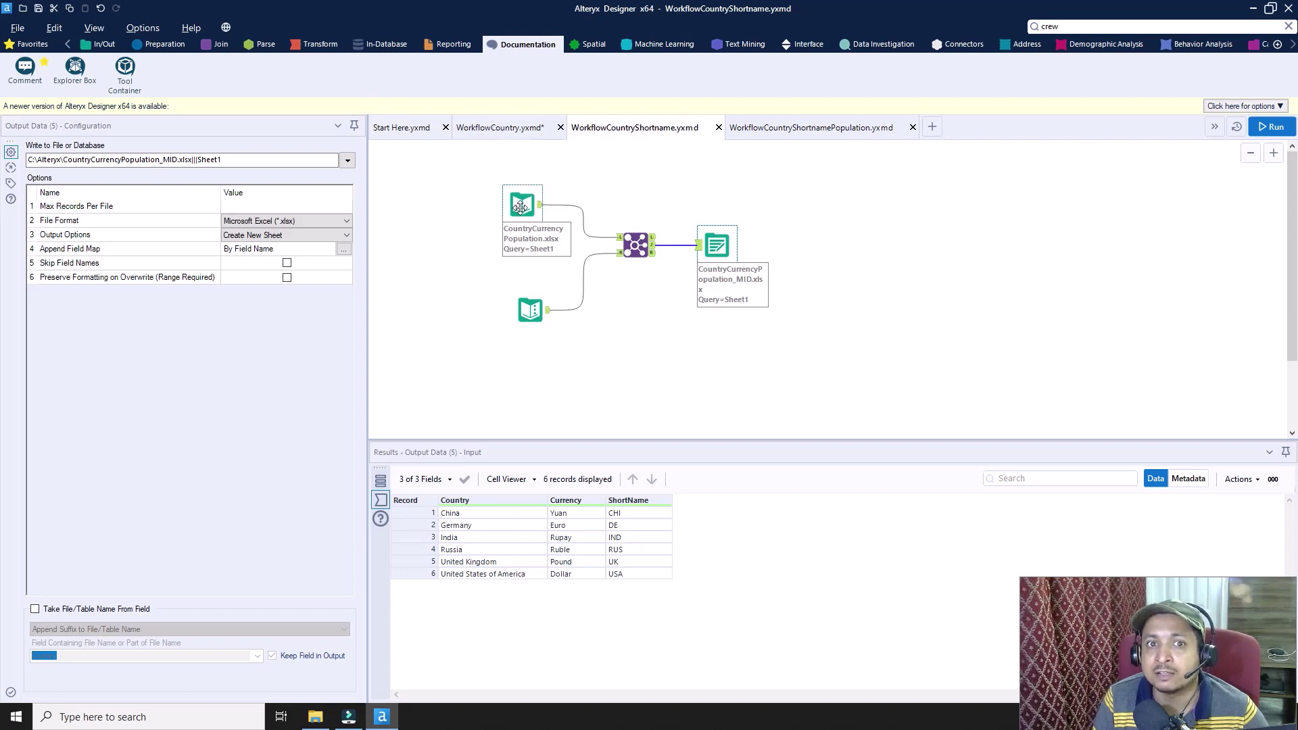
left_click(522, 205)
left_click(530, 311)
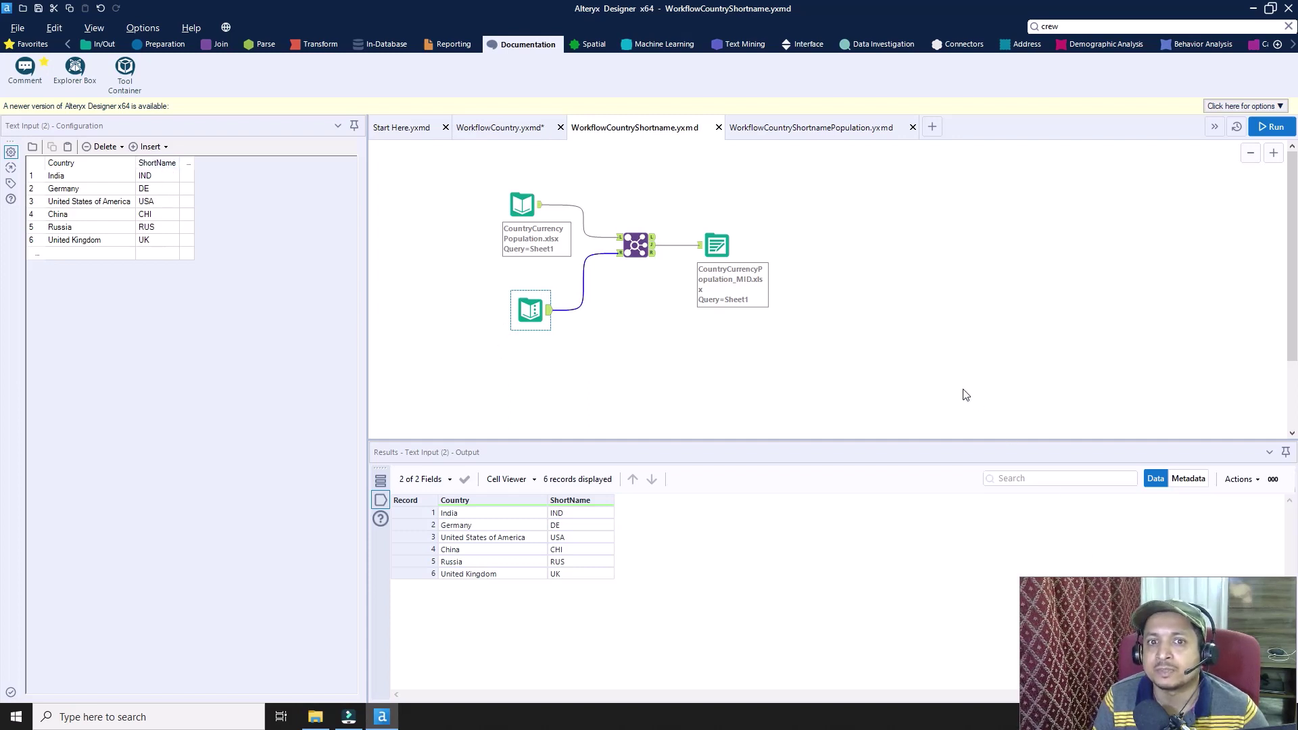
left_click(723, 251)
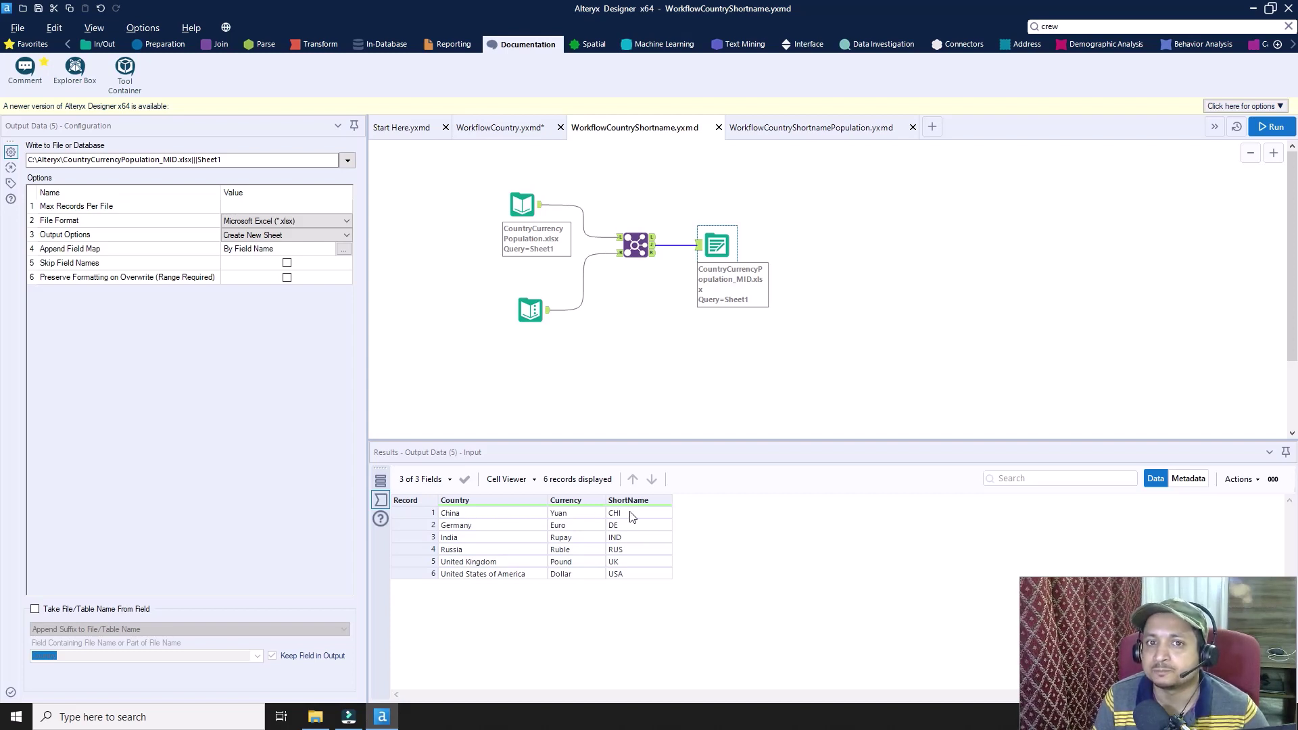
left_click(811, 128)
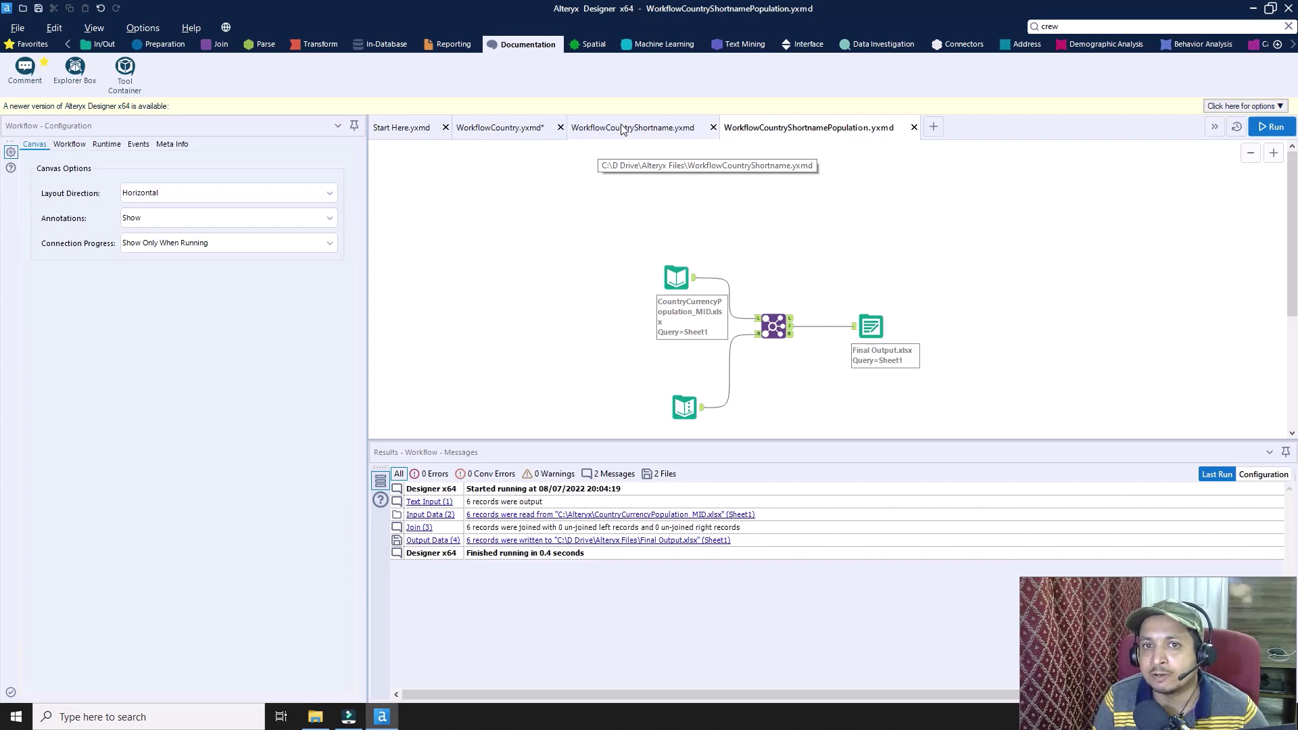
- Inspect the population workflow's ShortName input file, population table, ShortName join and final output
left_click(677, 281)
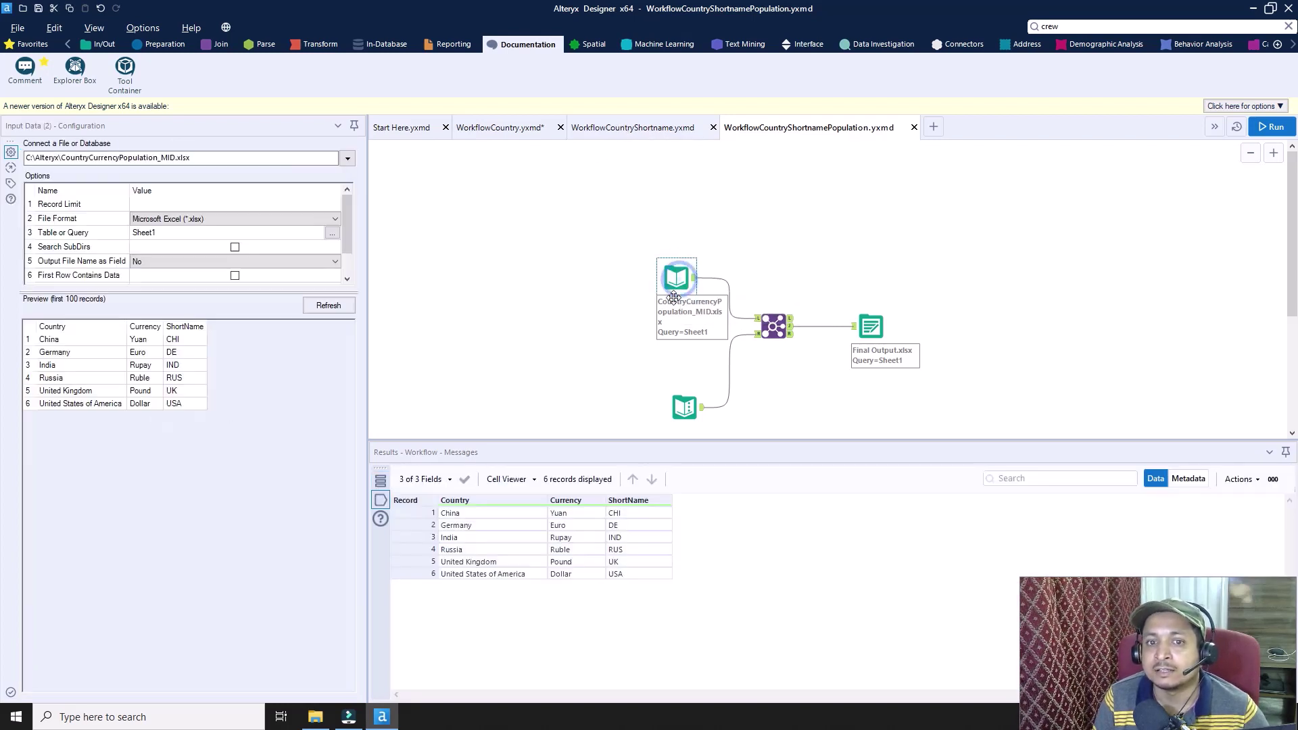
left_click(682, 409)
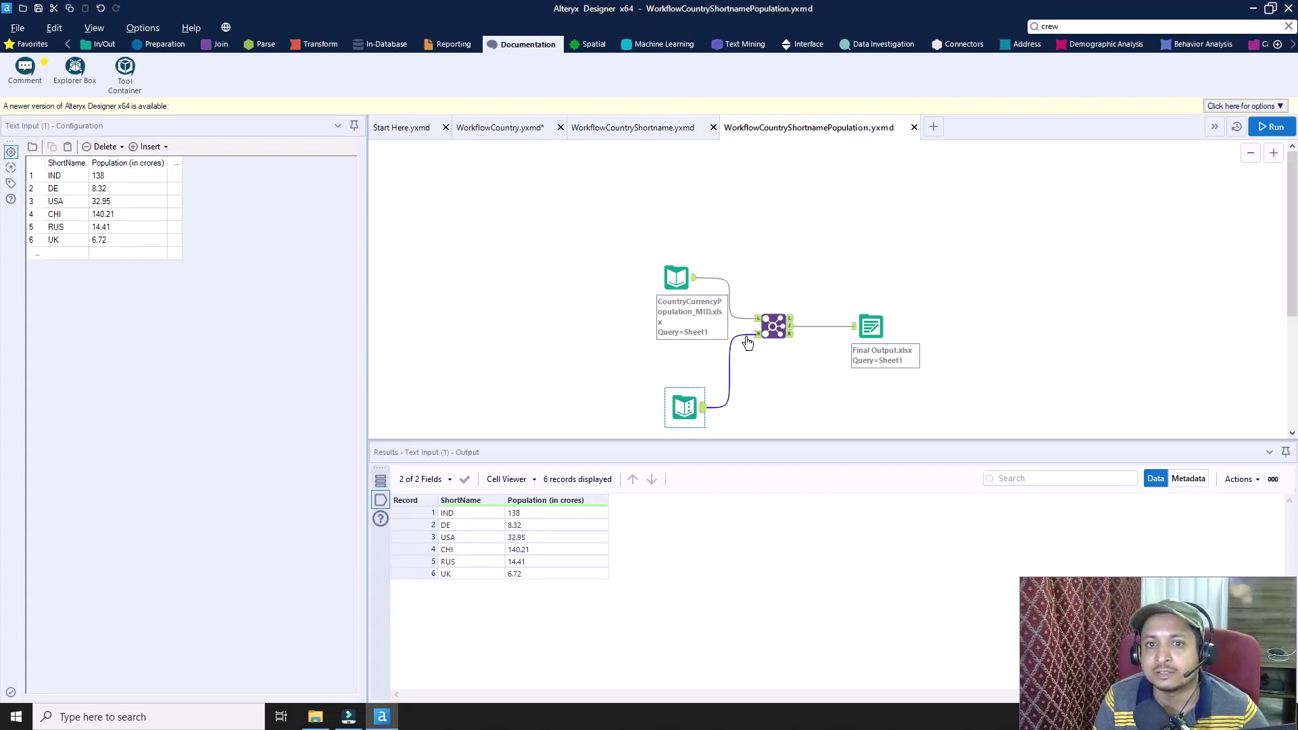
left_click(771, 325)
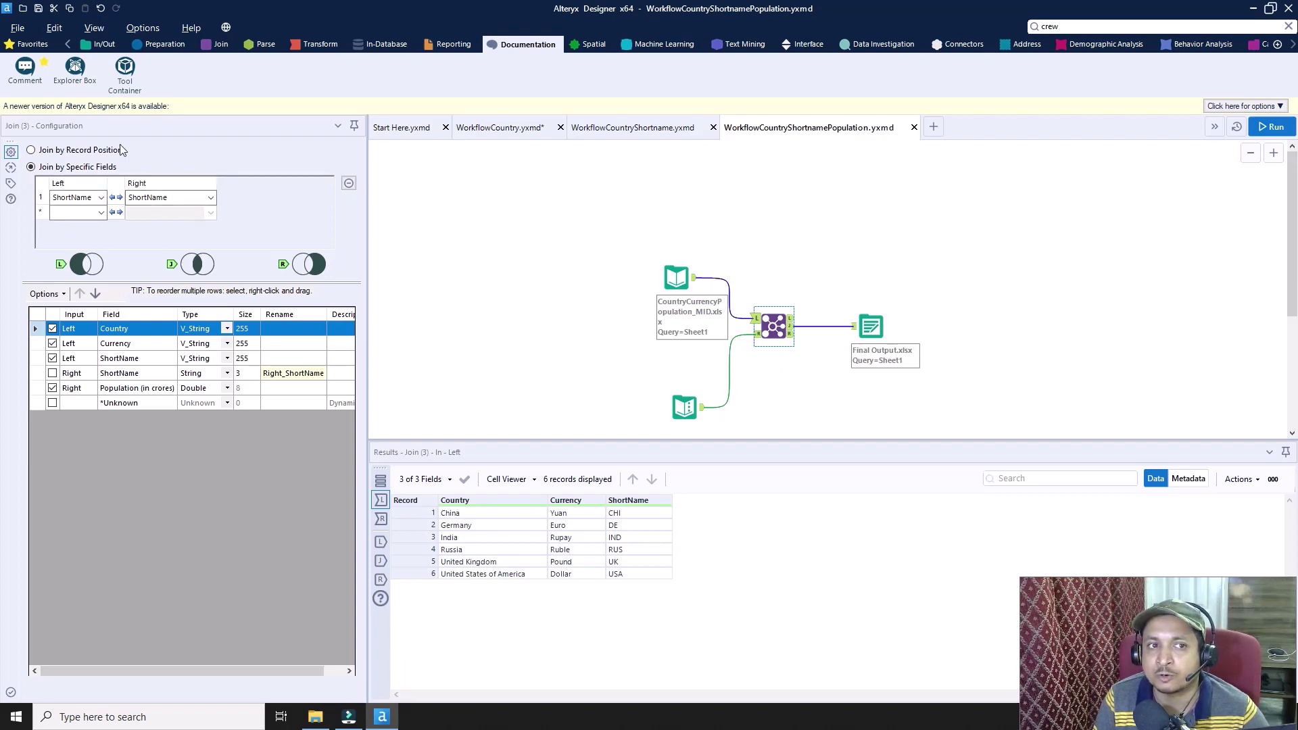
left_click(871, 330)
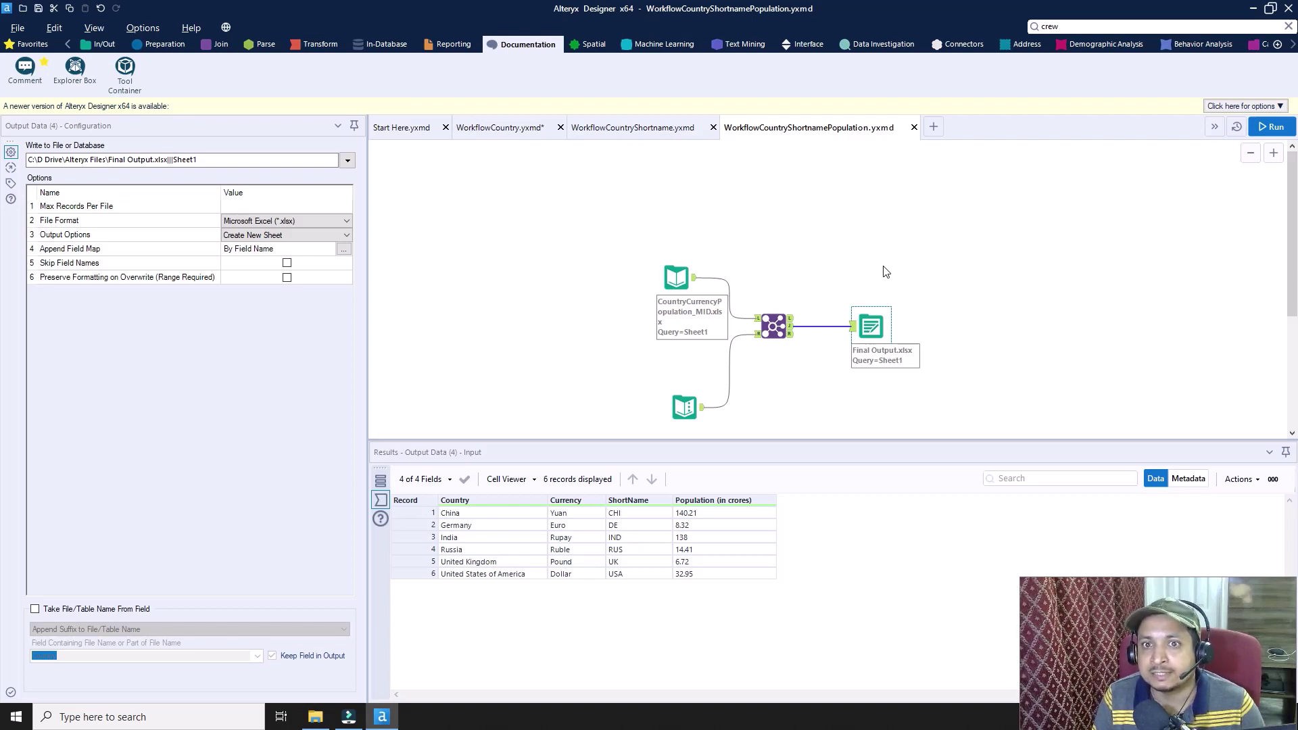
left_click(501, 128)
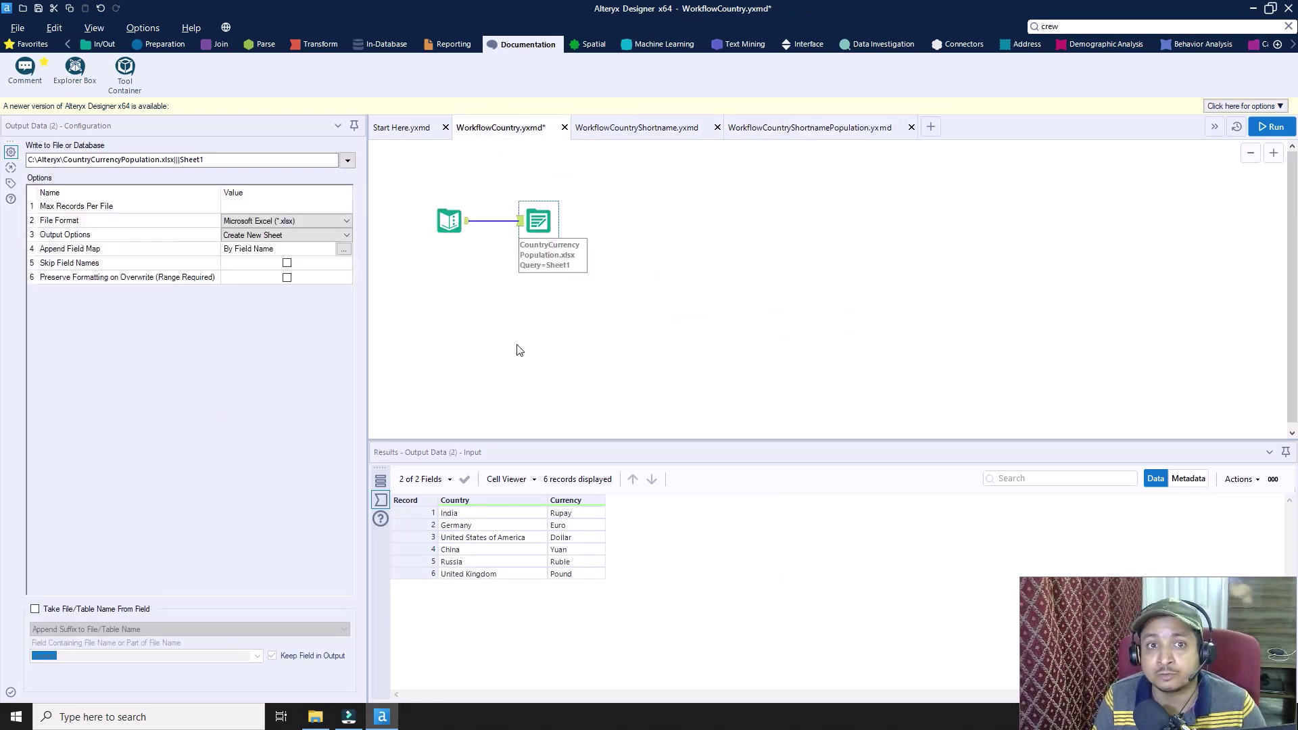
left_click(638, 128)
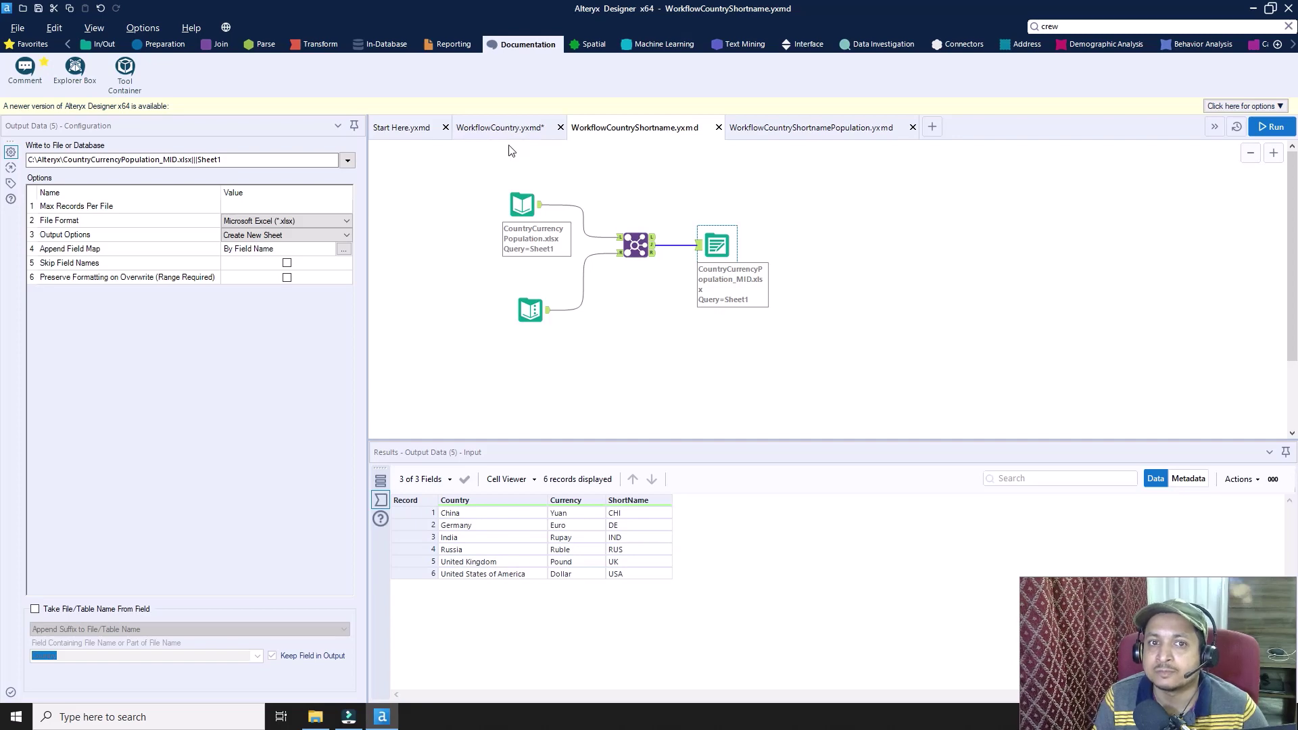
left_click(798, 128)
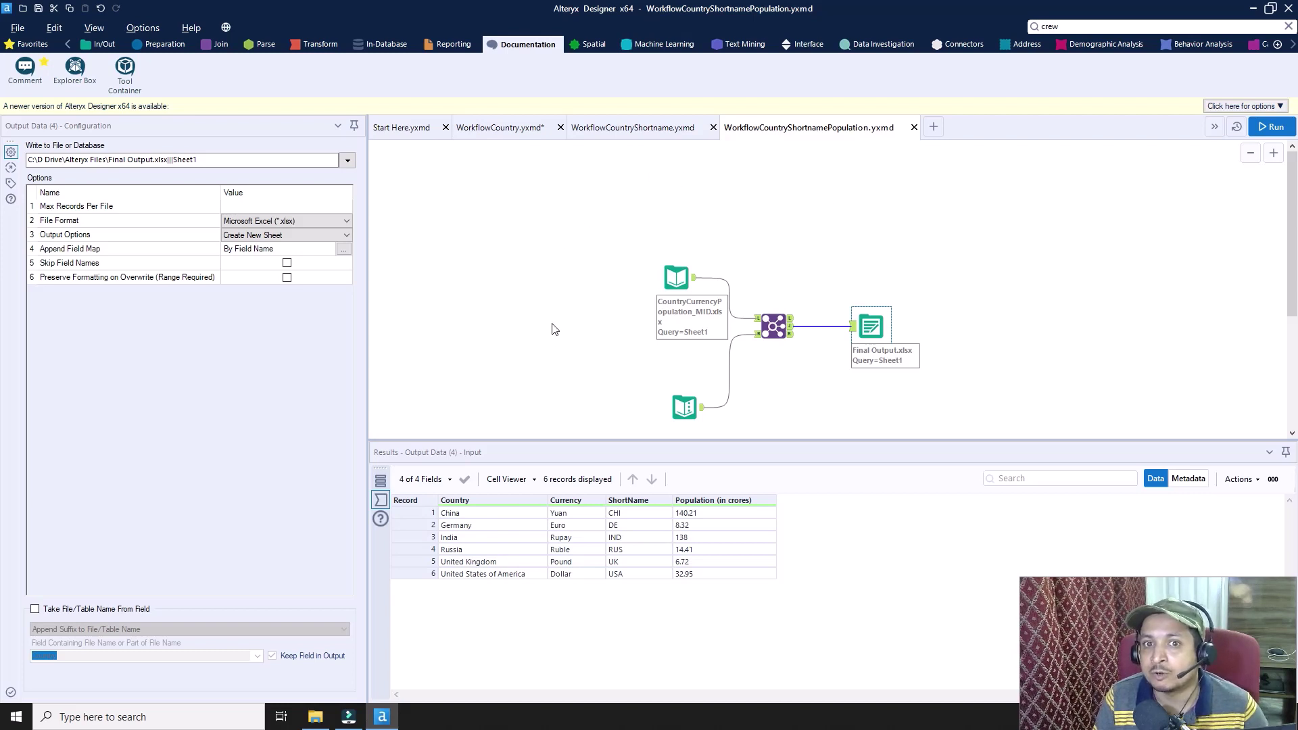
left_click(664, 128)
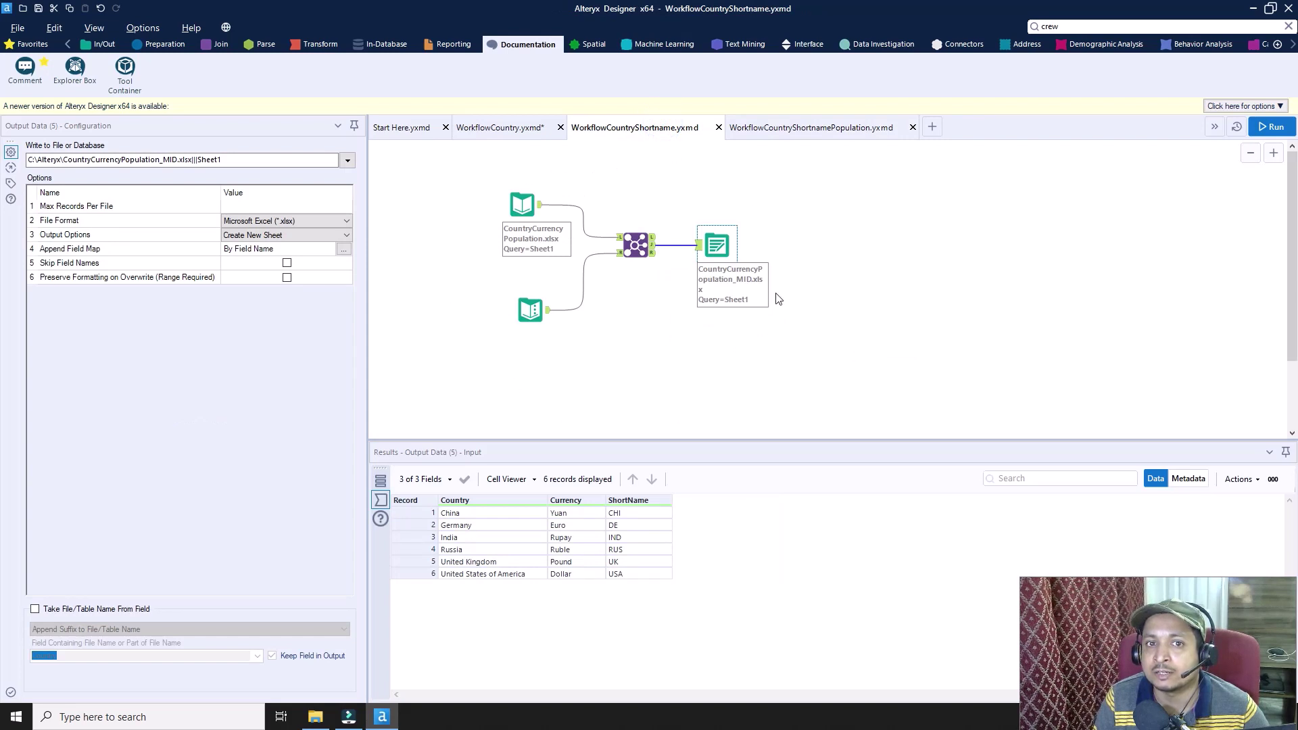
left_click(821, 126)
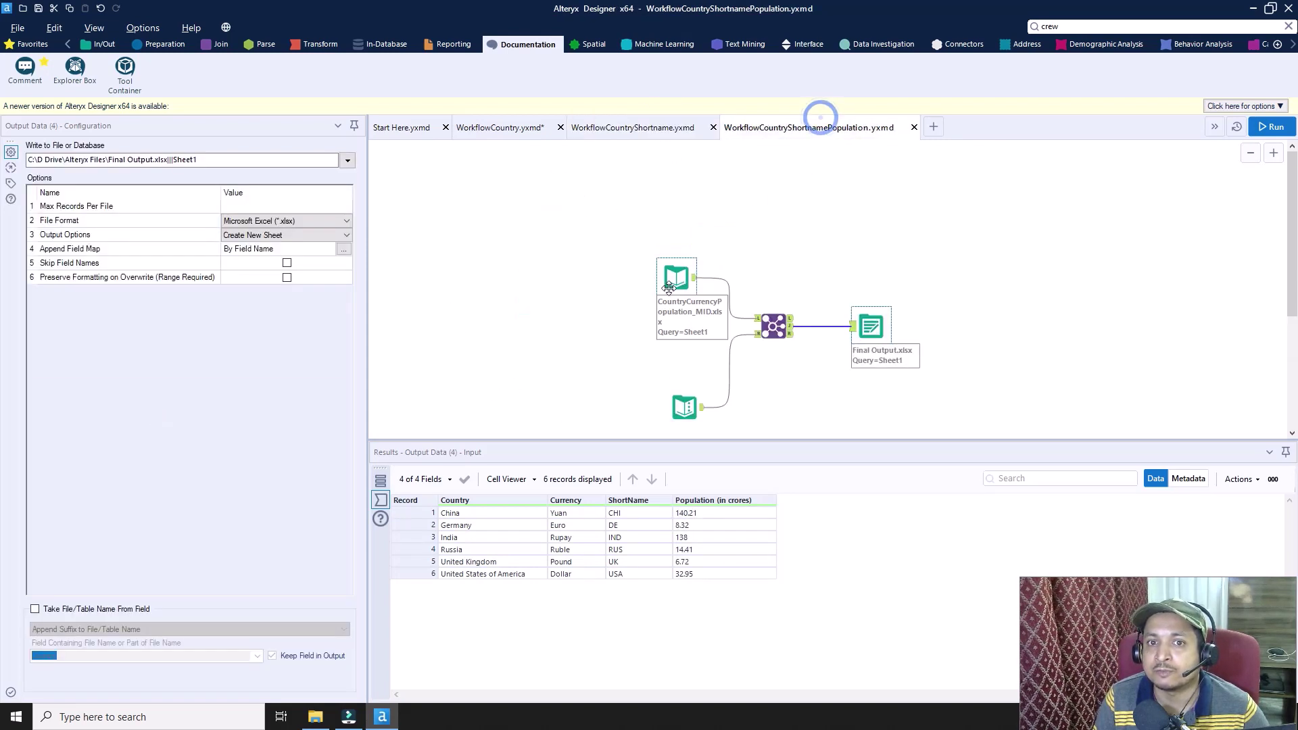
left_click(678, 281)
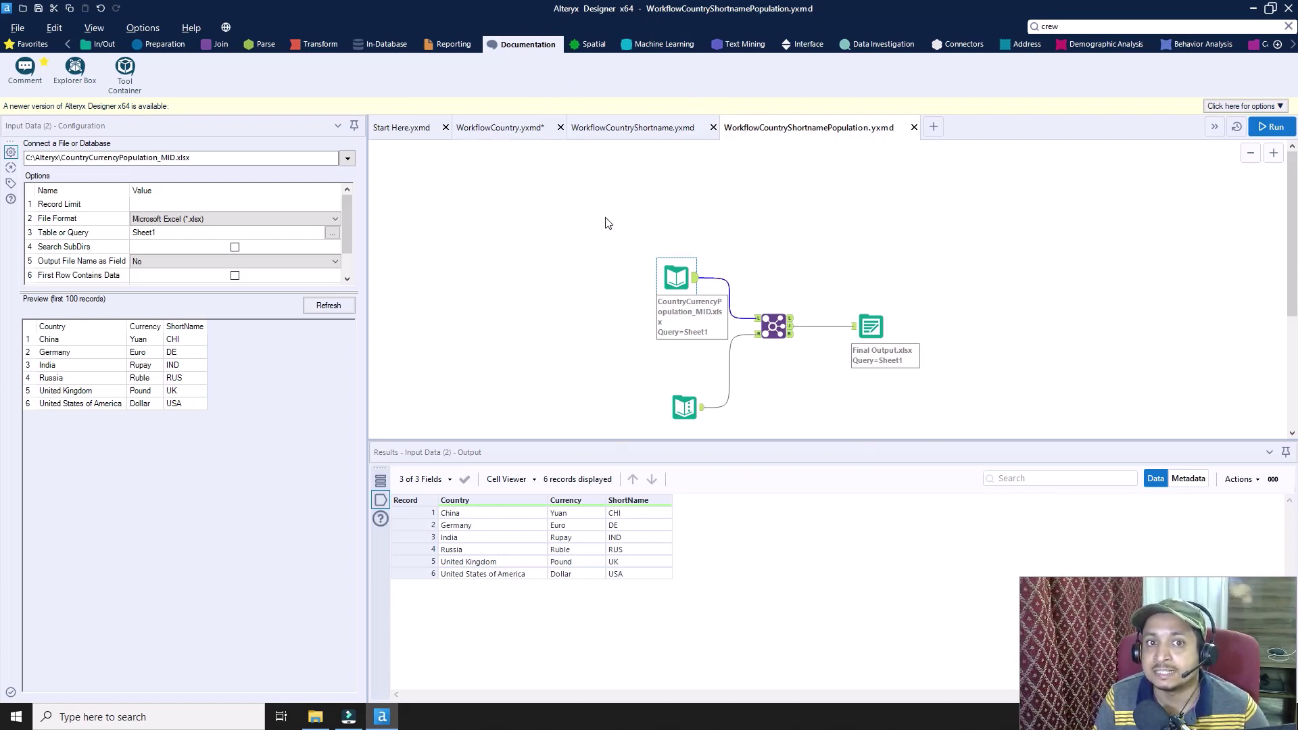
left_click(503, 128)
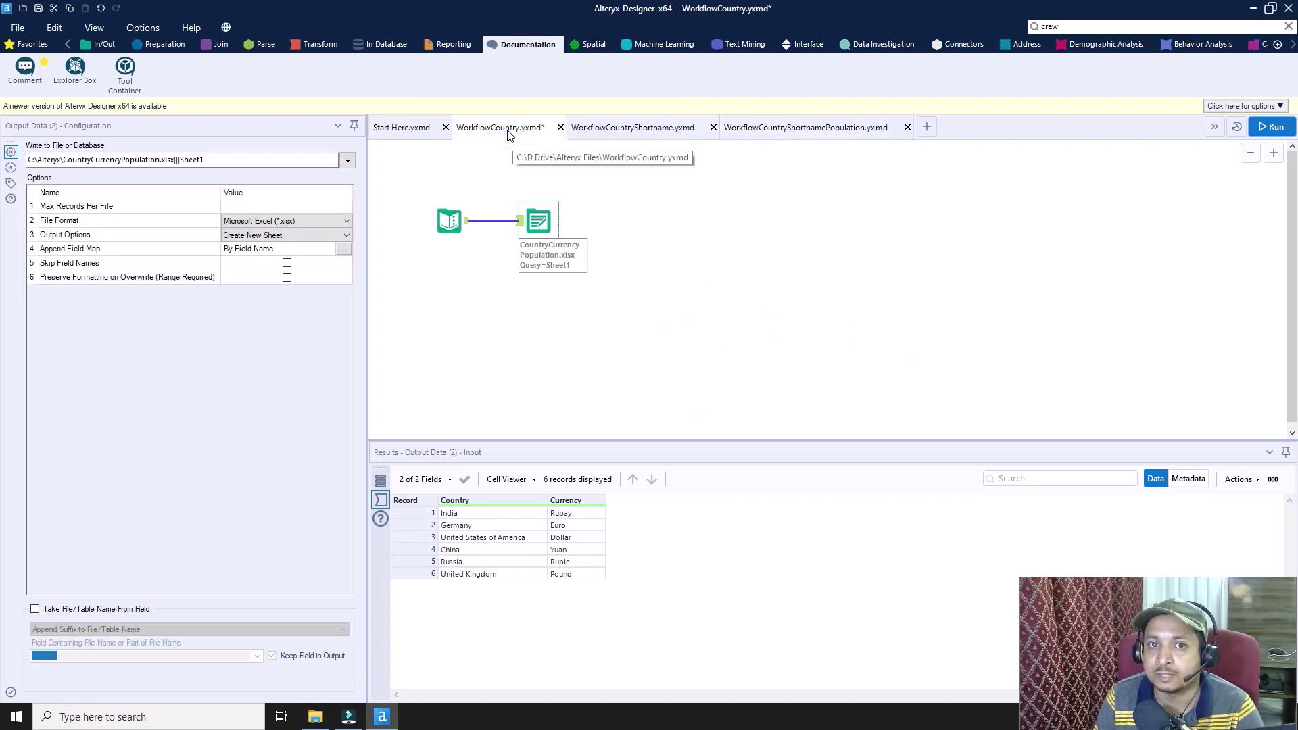
left_click(659, 129)
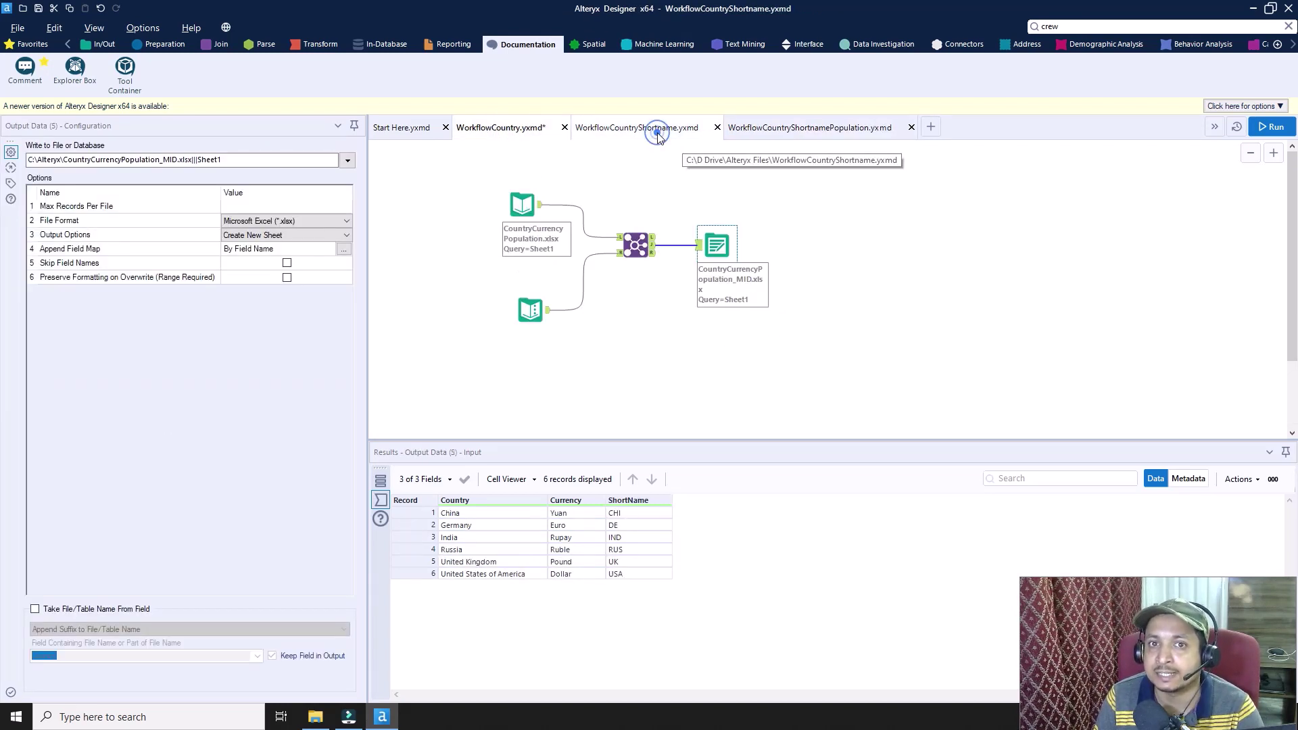
left_click(790, 129)
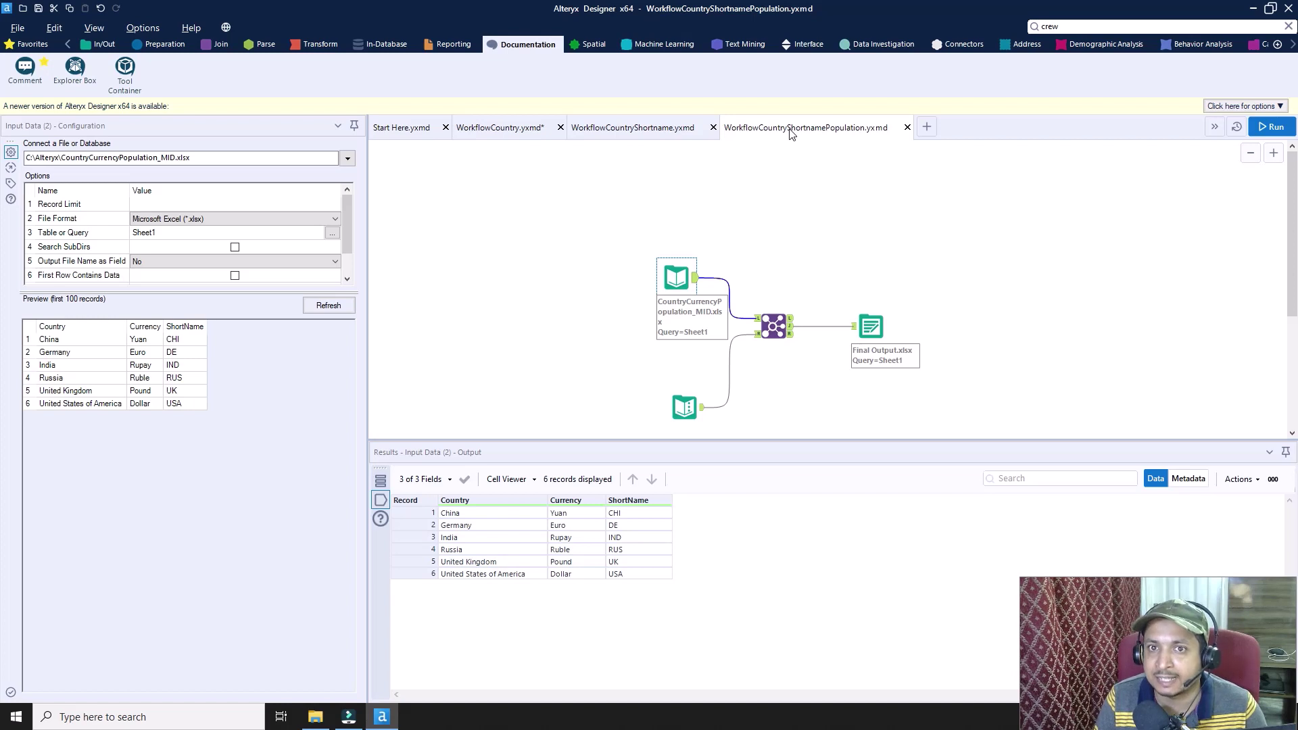
left_click(500, 127)
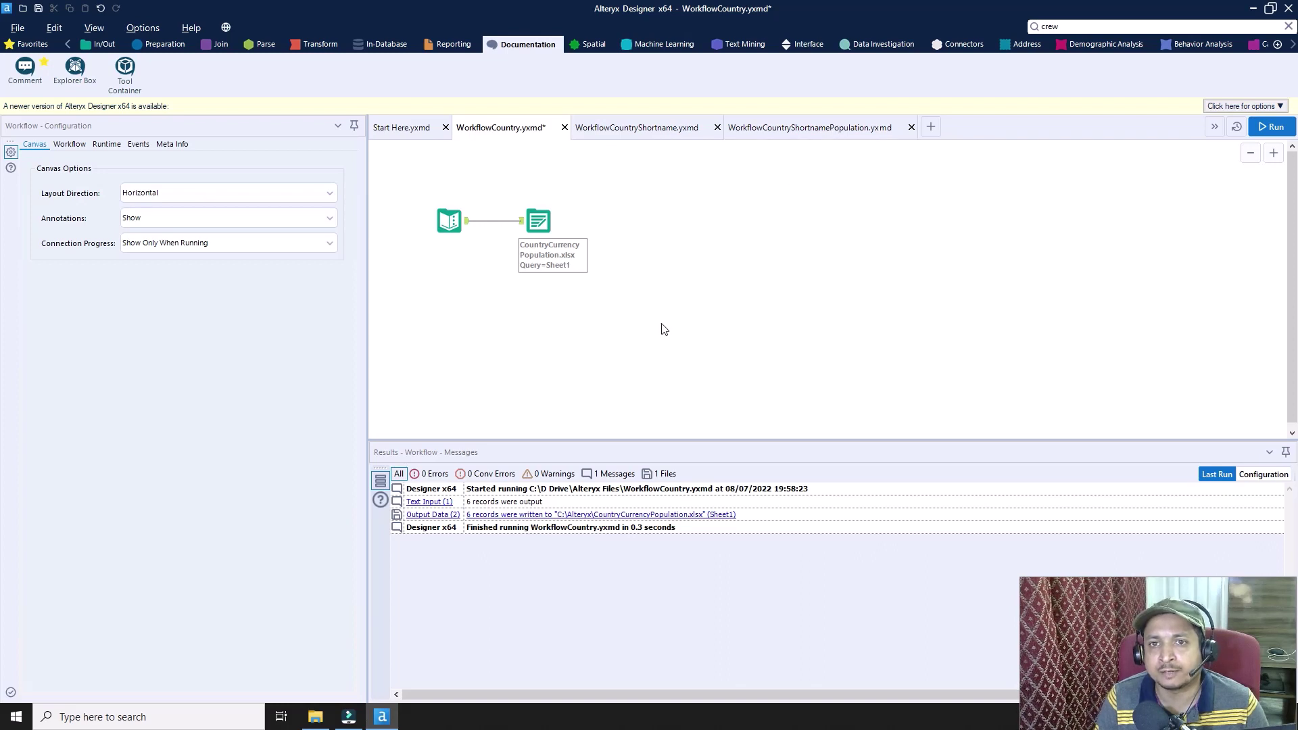
- Set the WorkflowCountry workflow type to Standard Macro
left_click(79, 146)
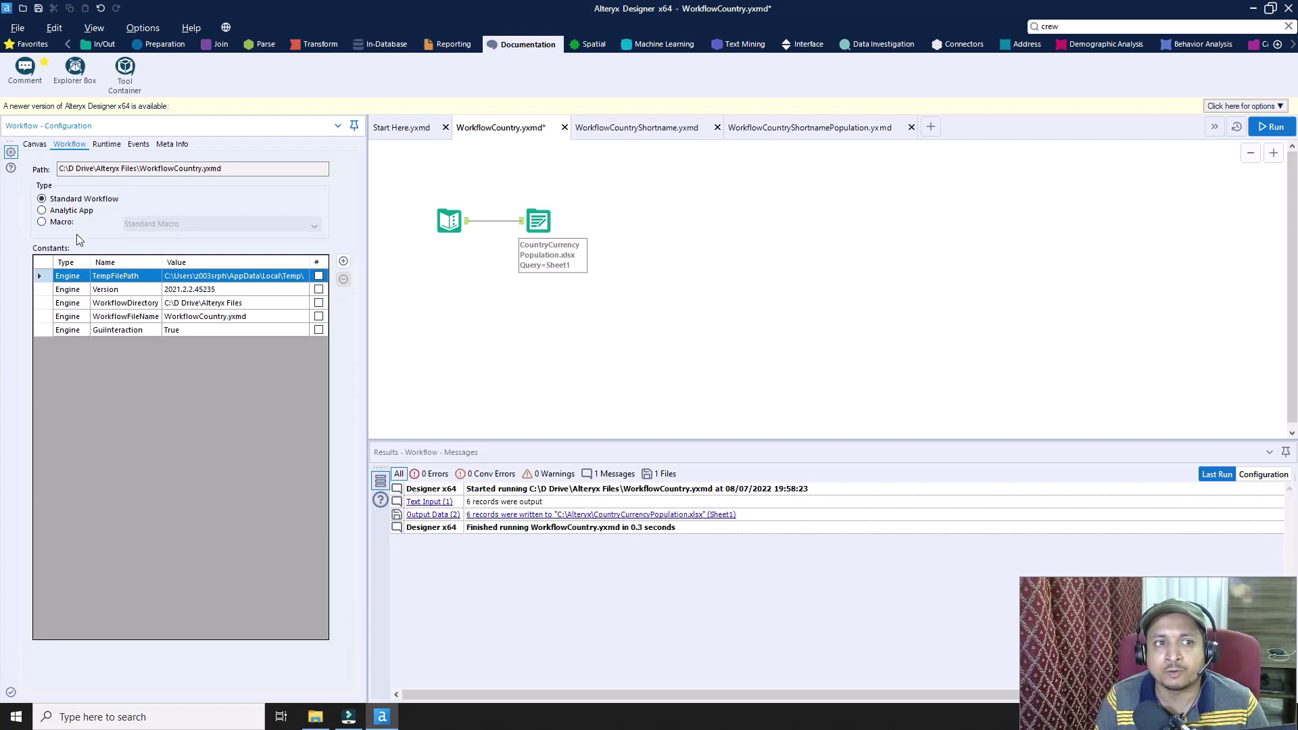
left_click(43, 222)
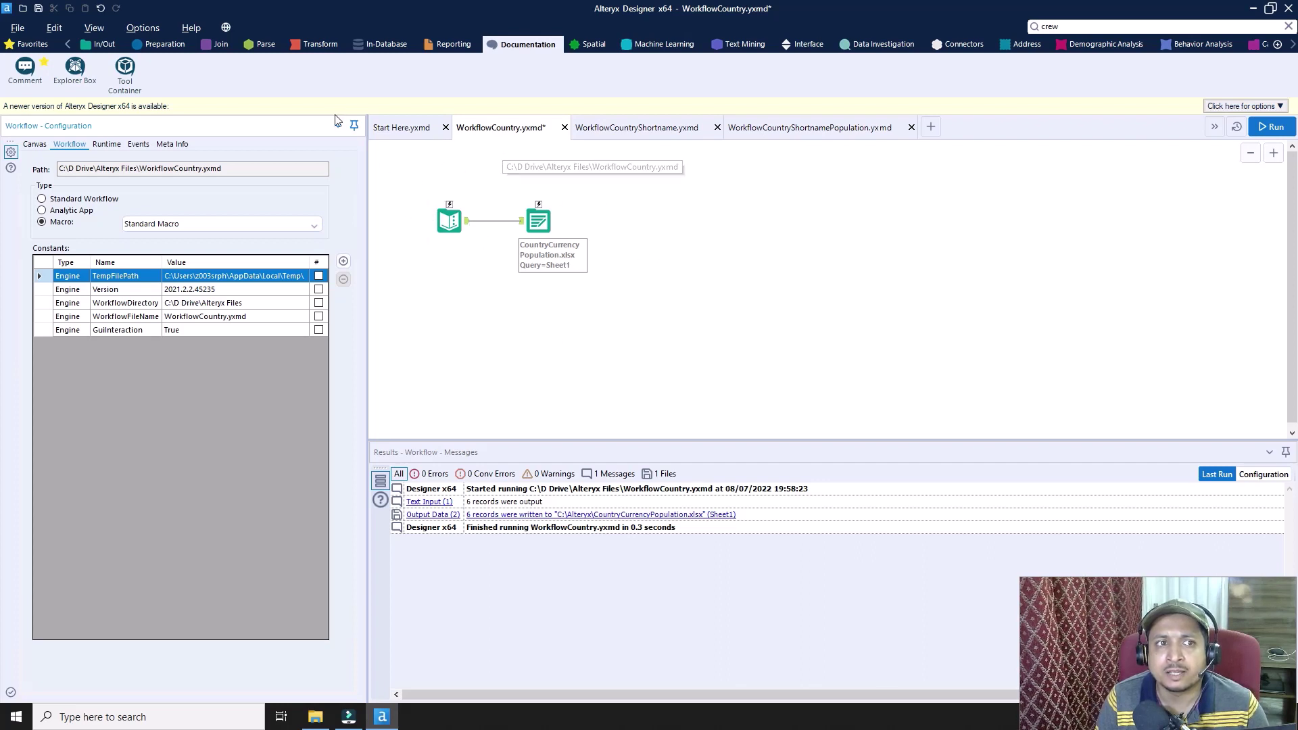
left_click(810, 45)
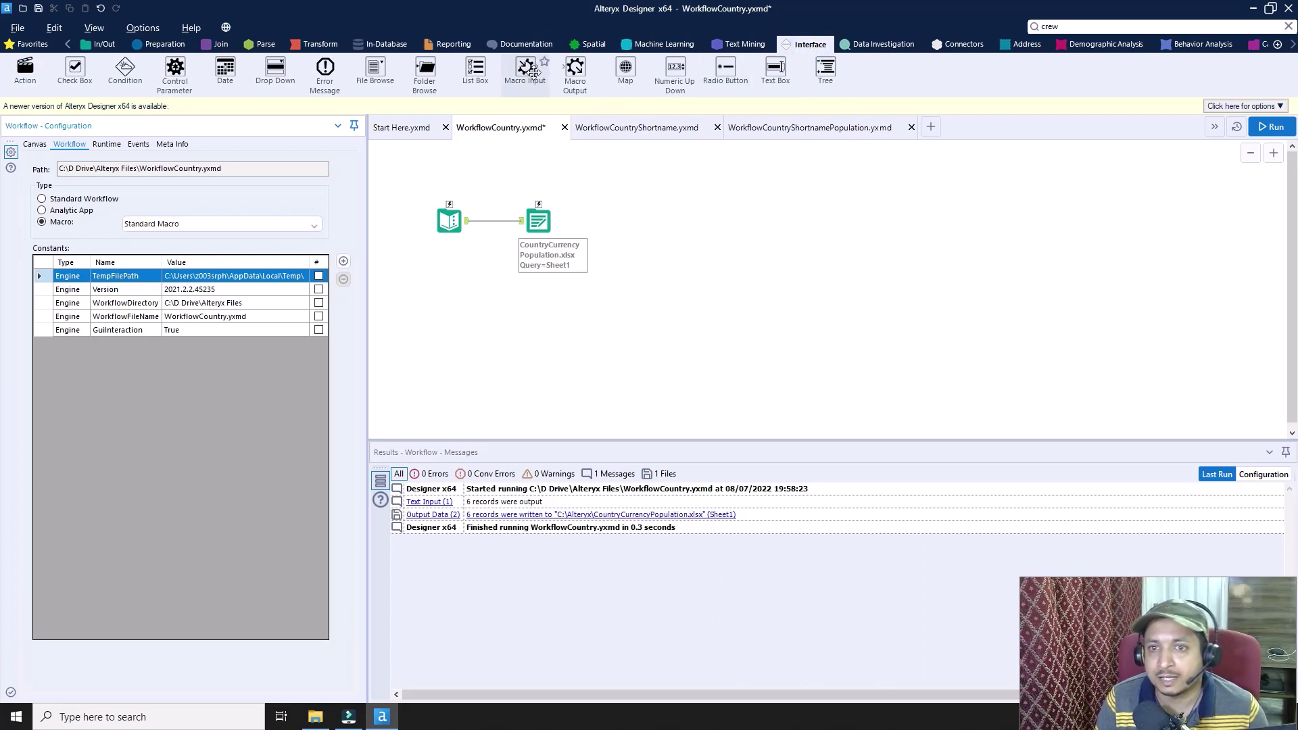
- Add a Macro Input below the Text Input whose template has one Test column with one row
left_click_drag(532, 71, 434, 294)
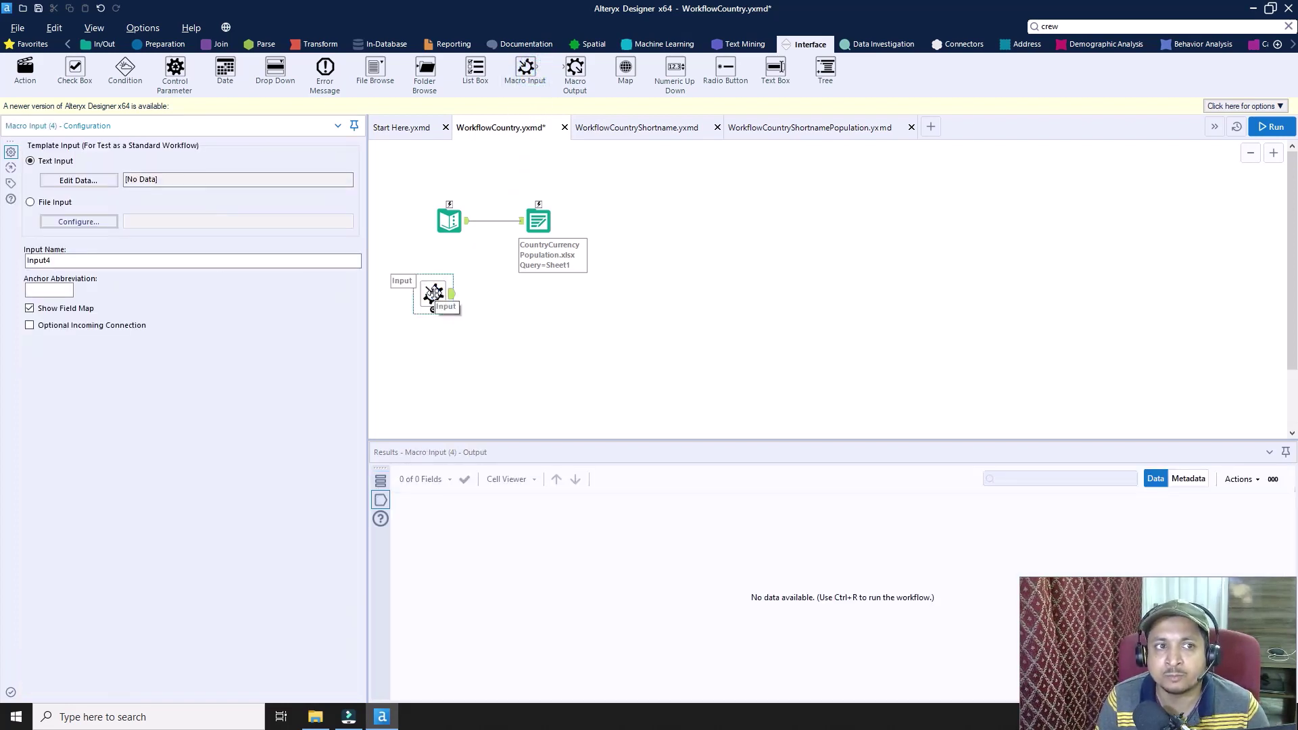
left_click(79, 180)
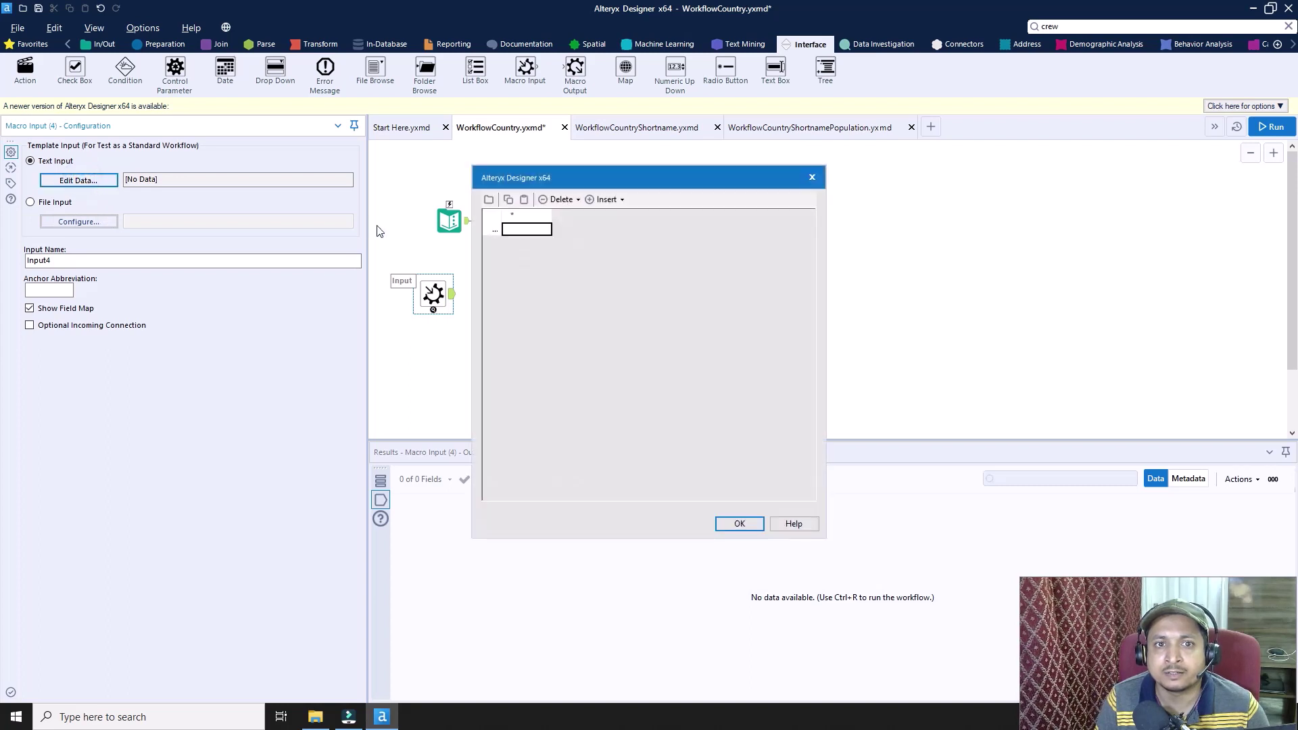
left_click(542, 220)
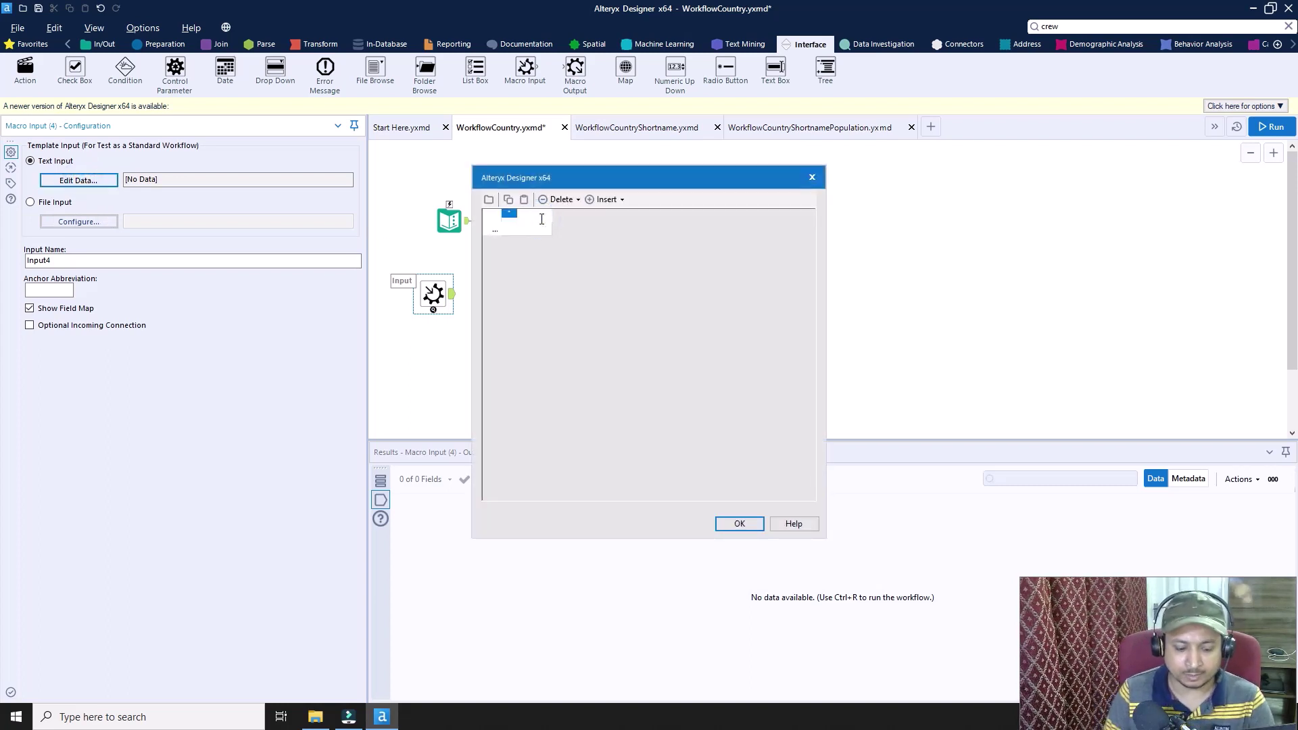
type("Test")
key("Return")
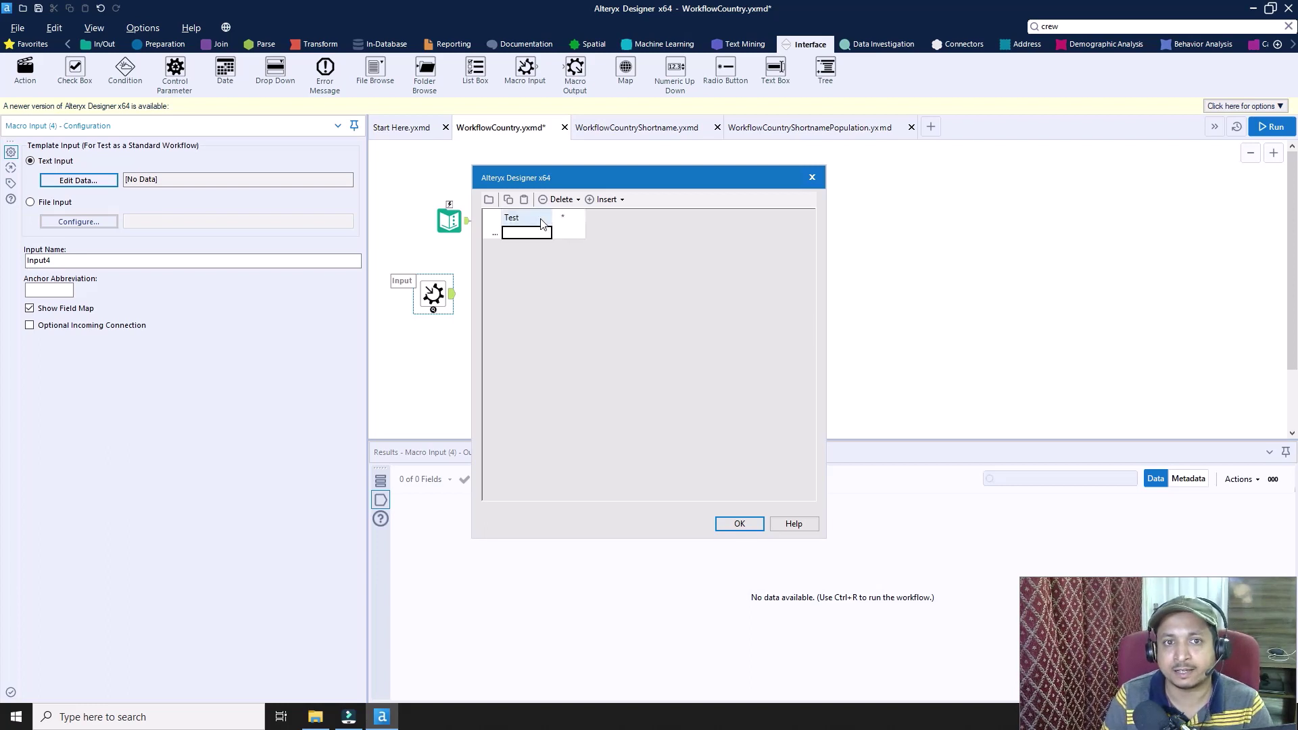
type("T")
left_click(739, 524)
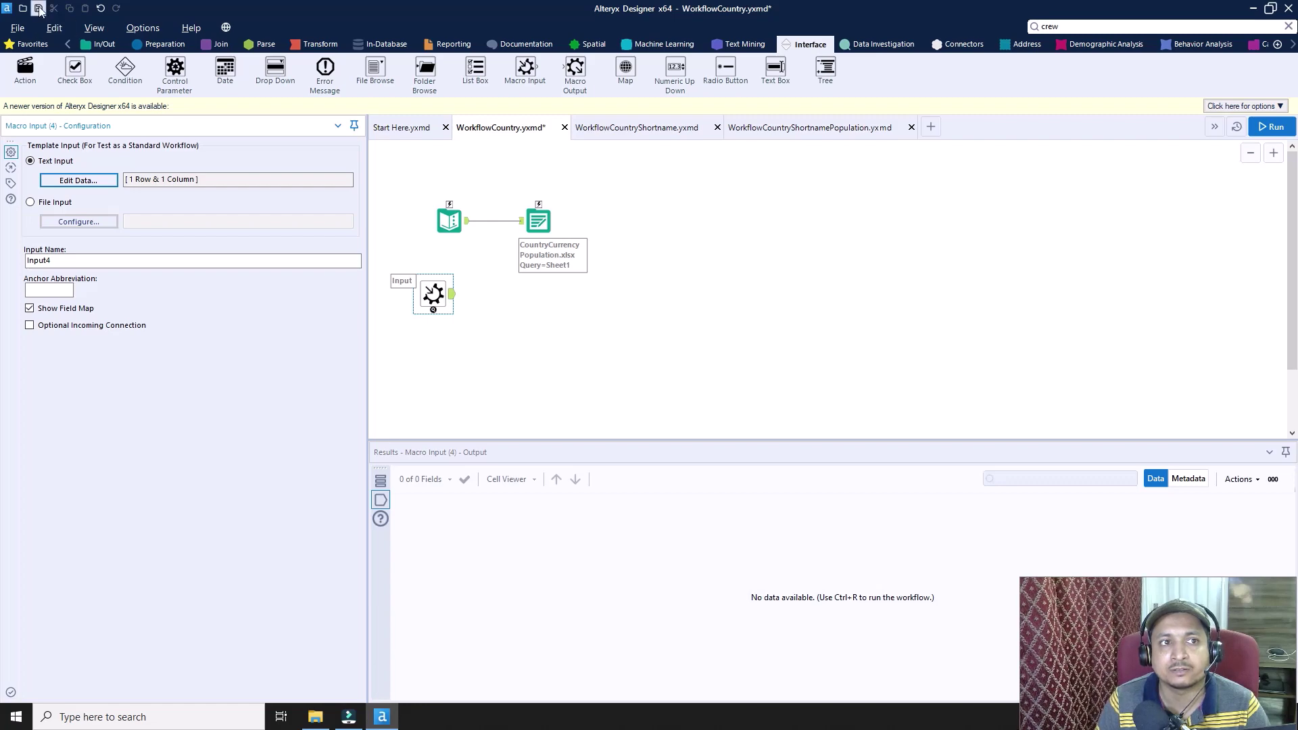
left_click(38, 8)
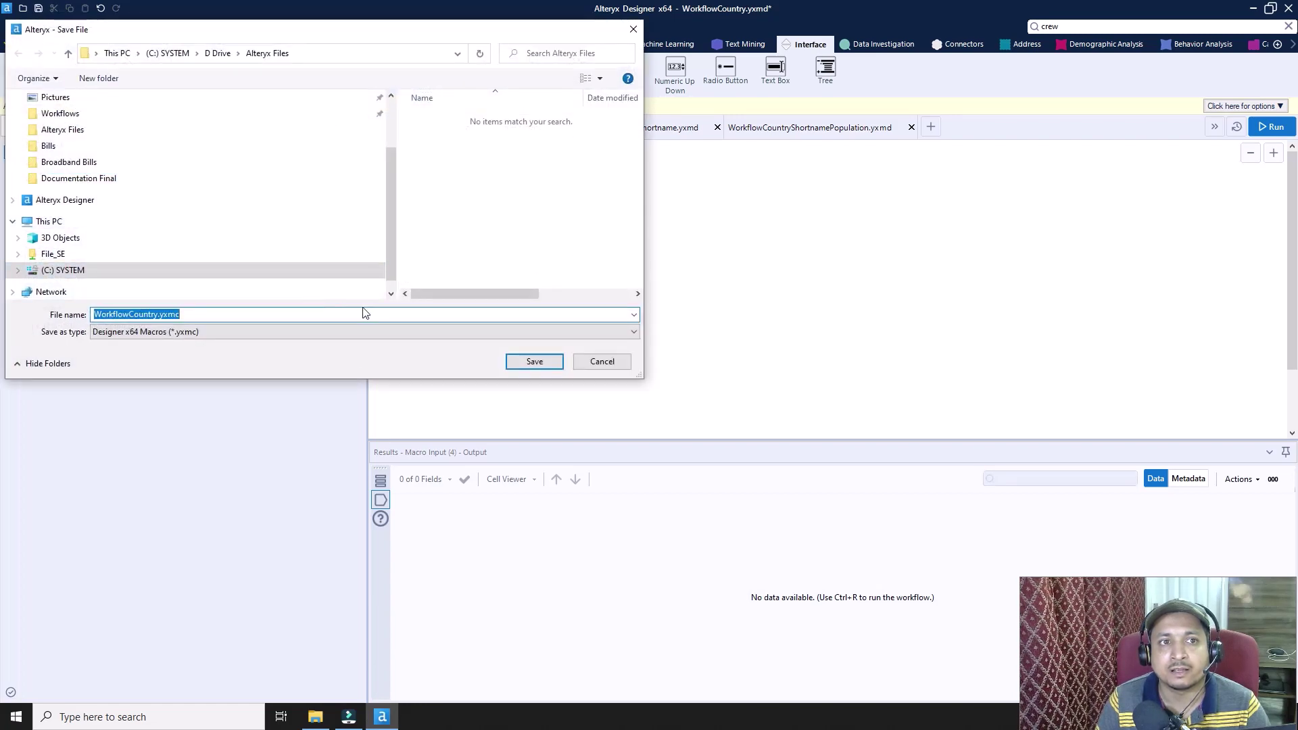
- Save the macro as WorkflowCountry.yxmc and turn off Show Field Map on its input
left_click(535, 361)
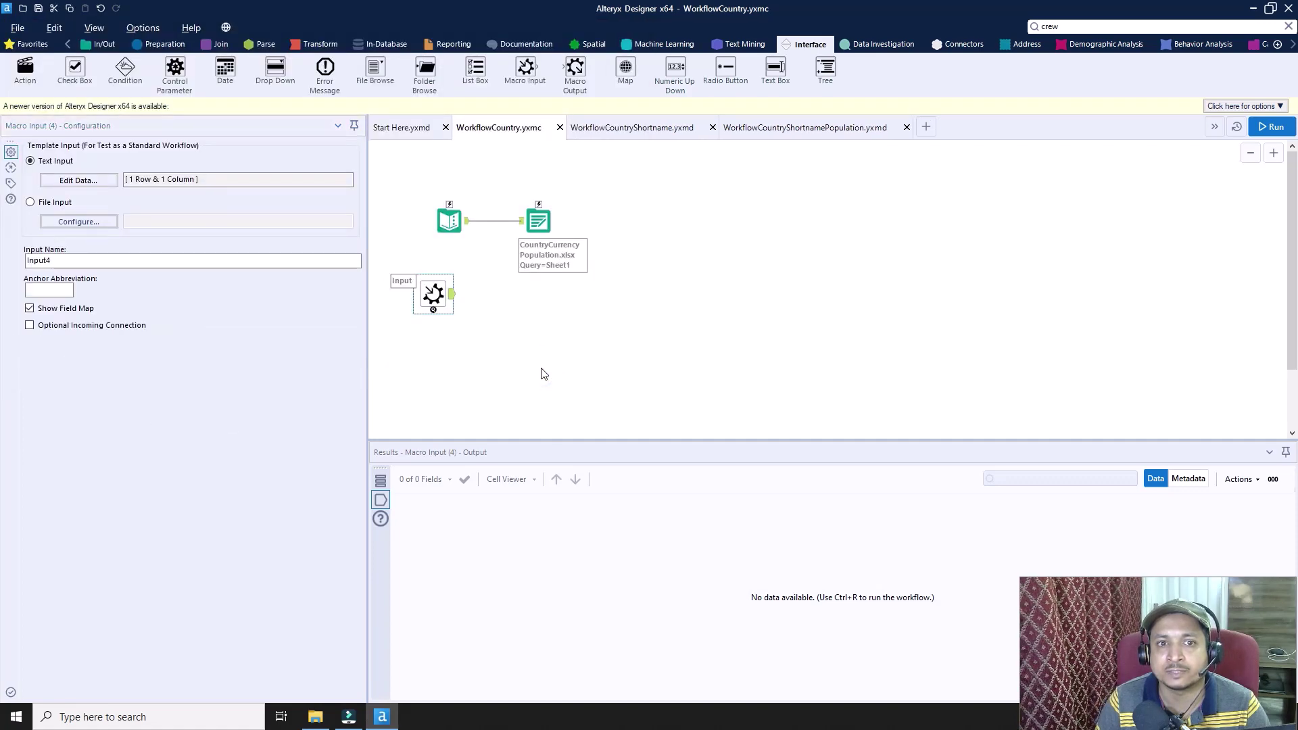
left_click(29, 309)
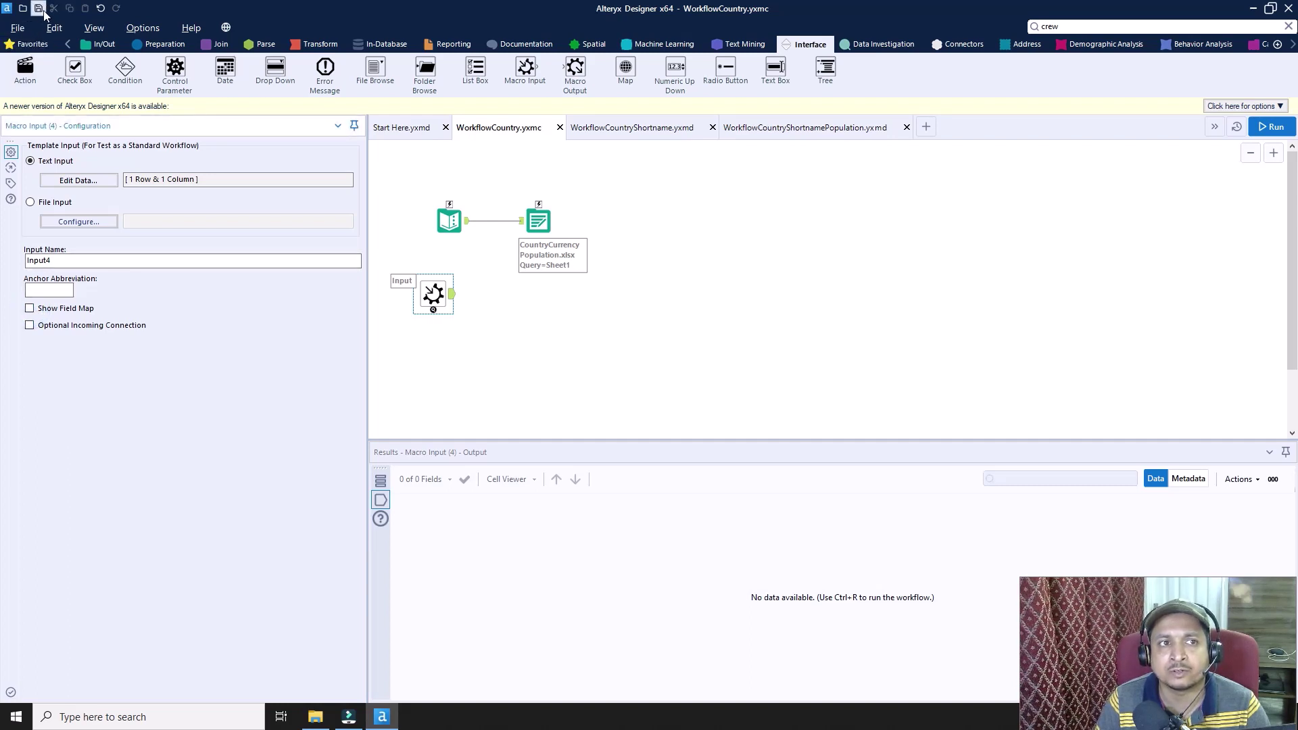
left_click(642, 128)
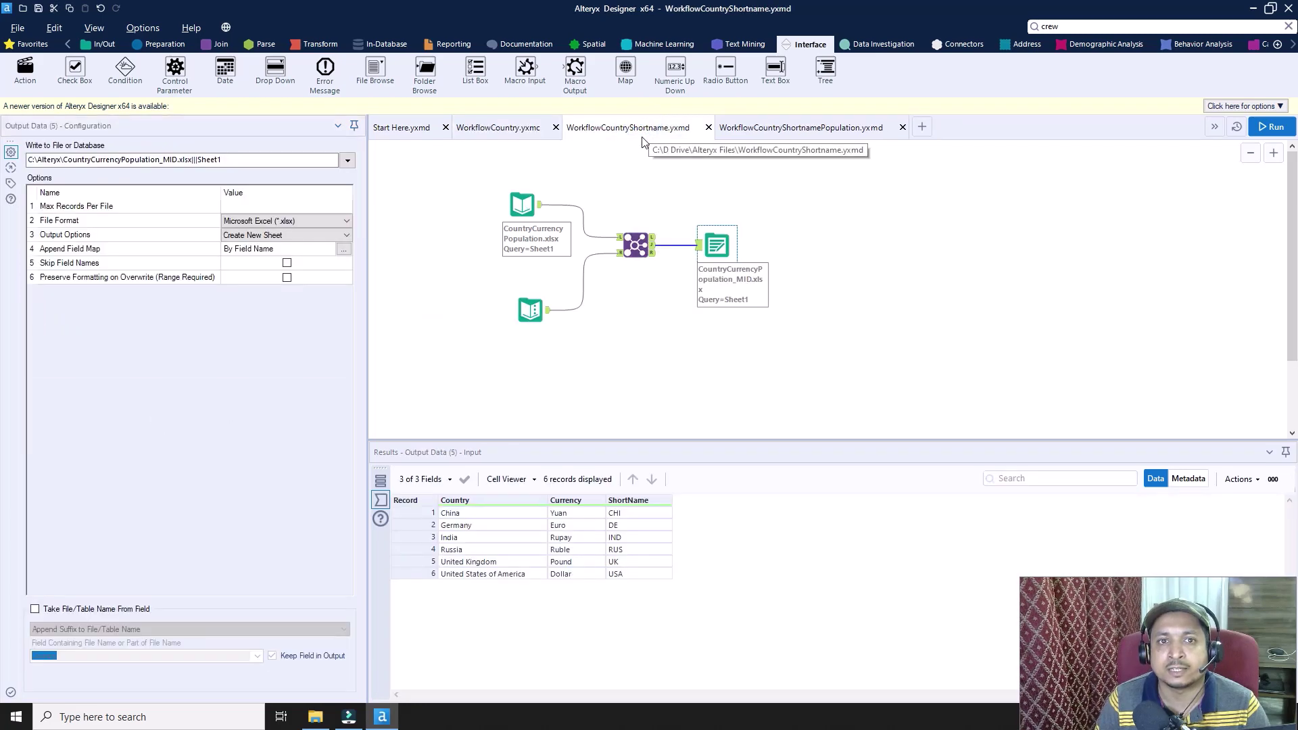
- Change WorkflowCountryShortname's workflow type to Standard Macro
left_click(452, 221)
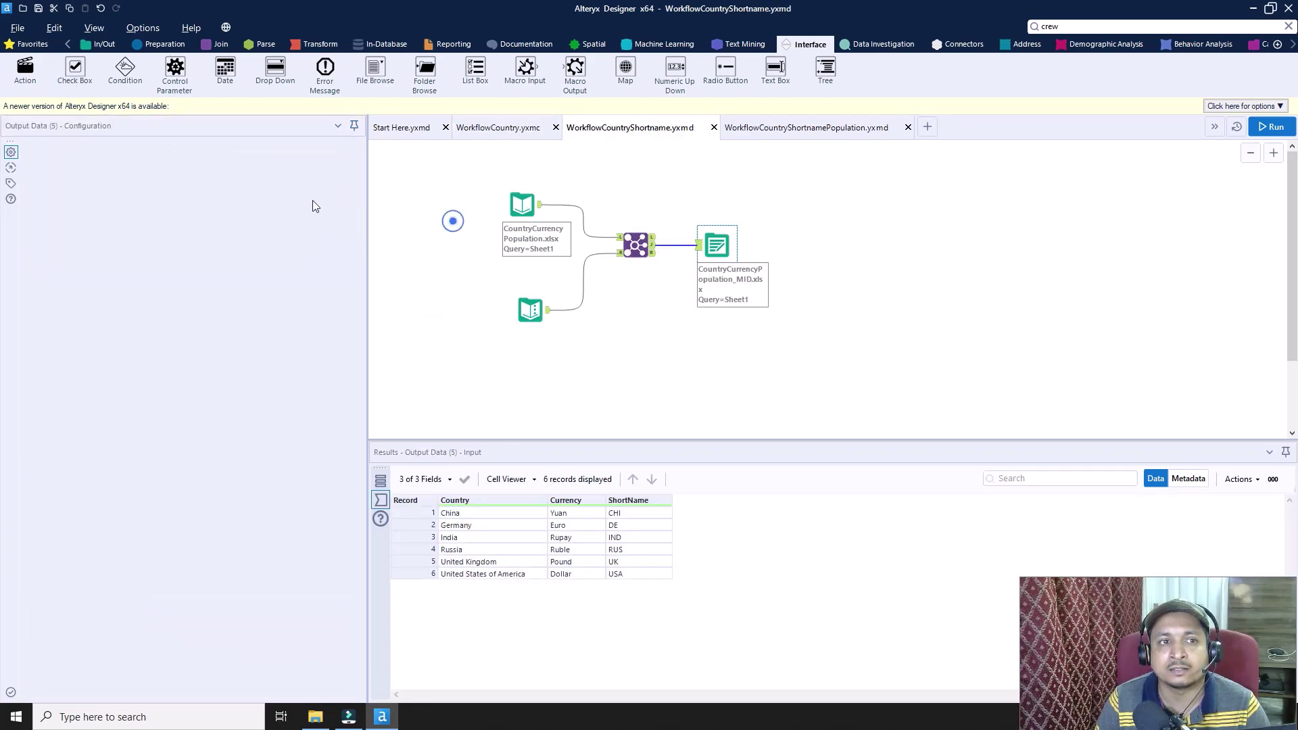
left_click(71, 144)
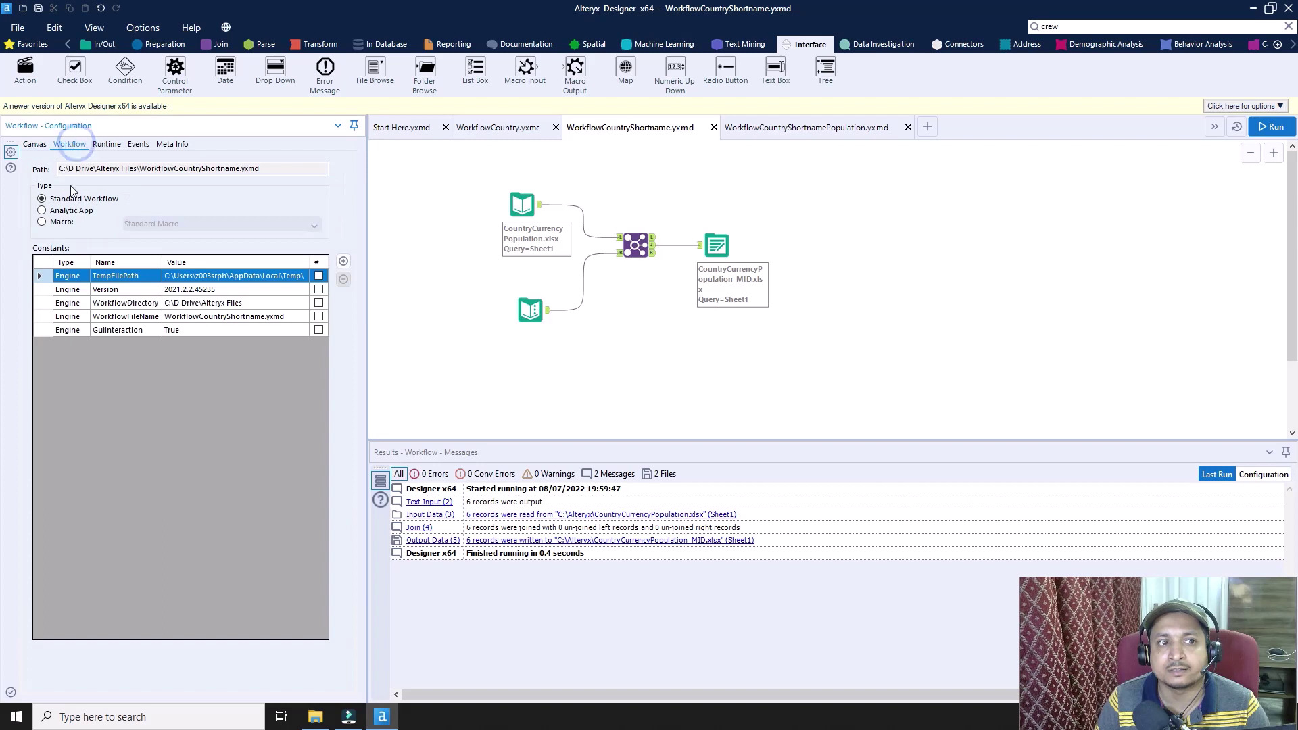
left_click(41, 222)
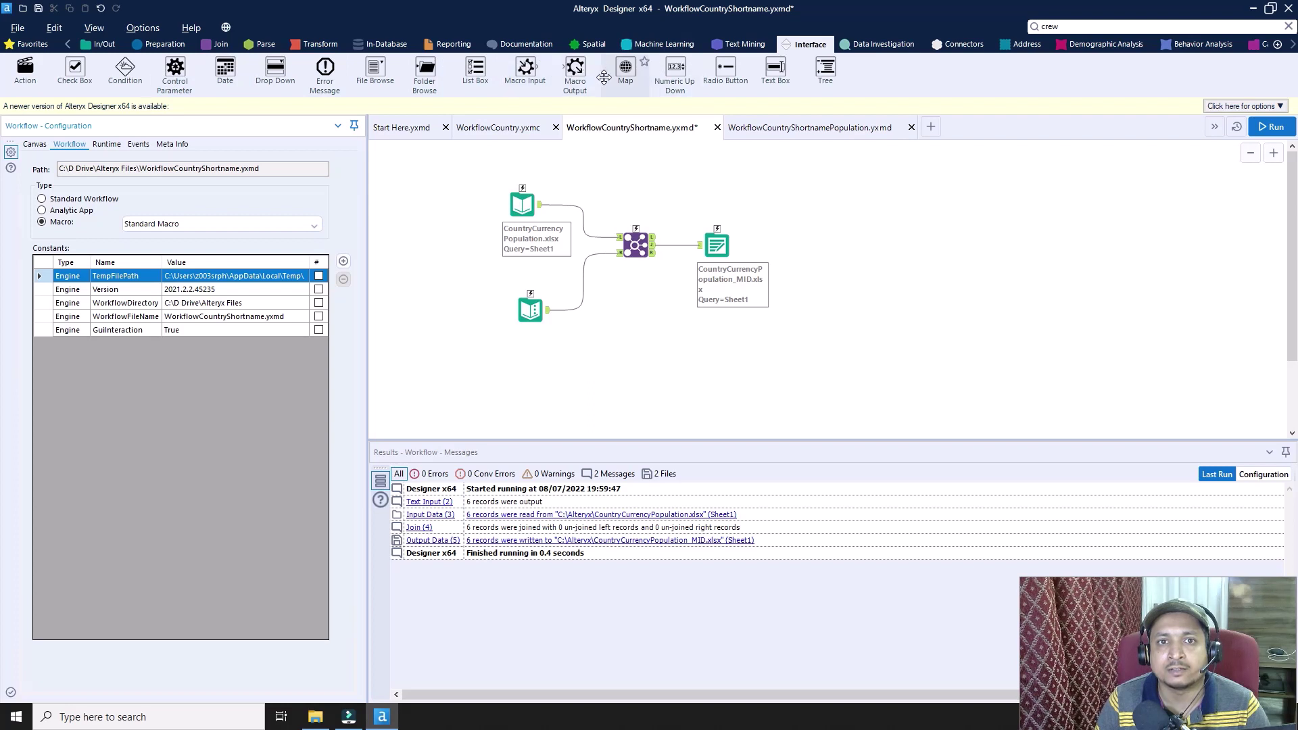
- Add a Macro Input with a one-row test template, hide its field map, and save as WorkflowCountryShortname.yxmc
left_click_drag(524, 68, 433, 179)
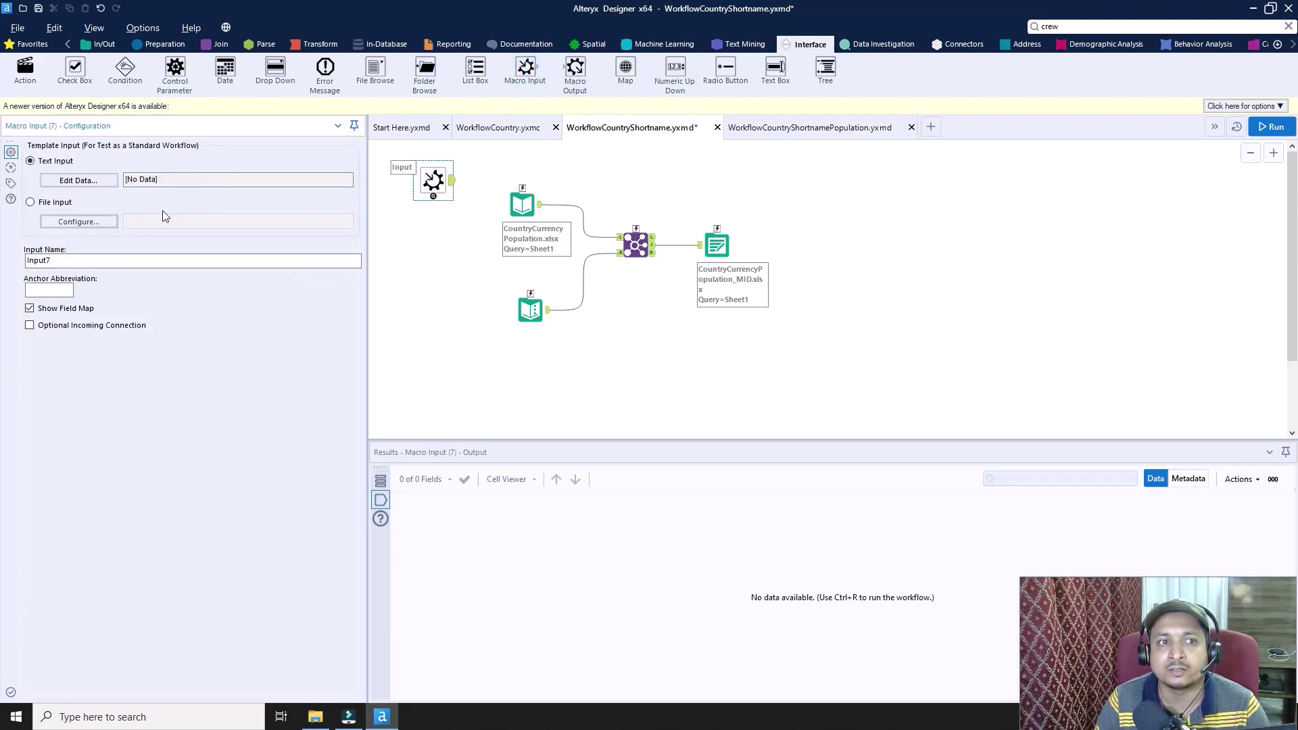
left_click(78, 180)
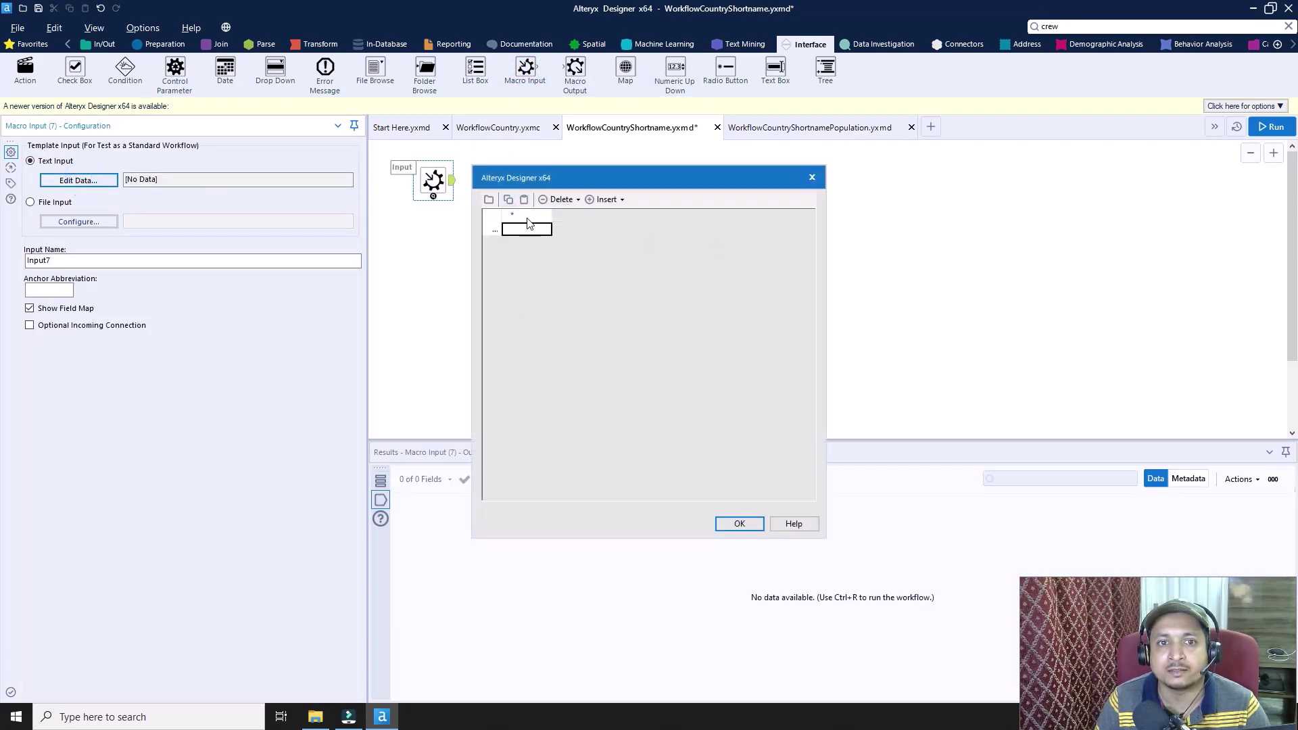
left_click(530, 230)
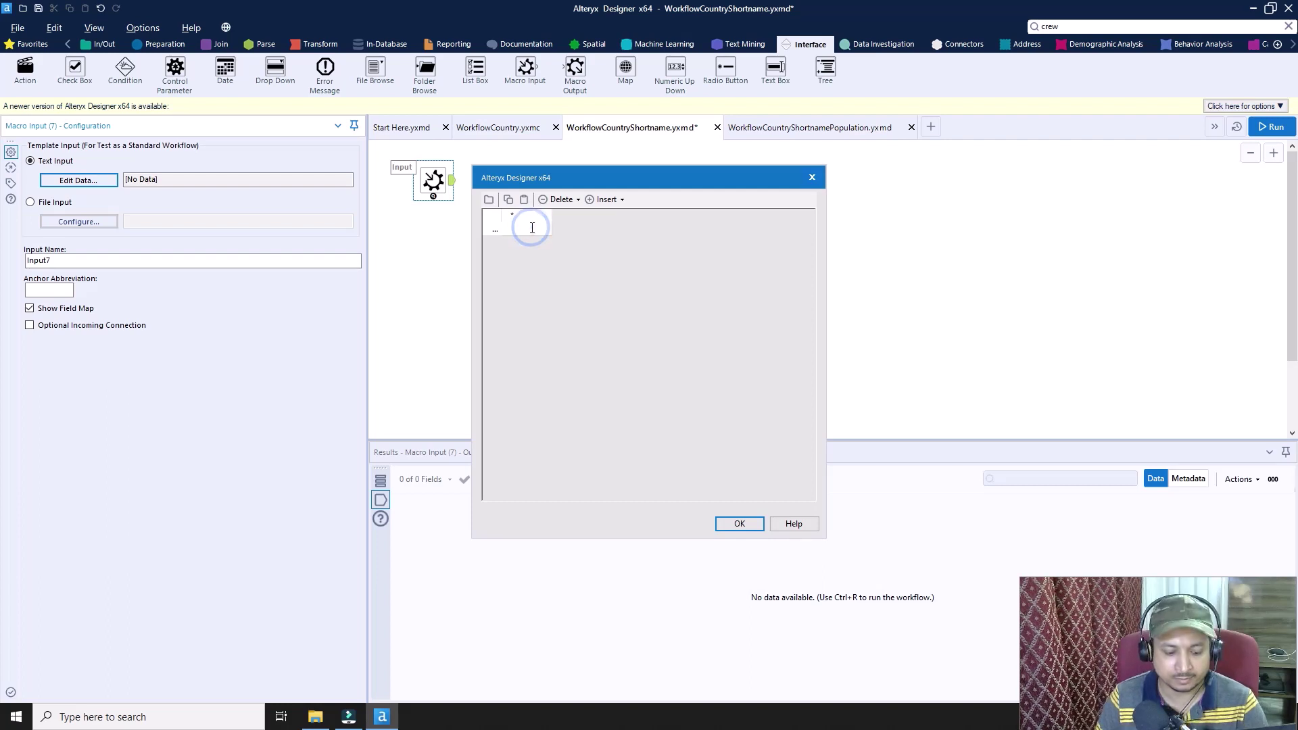
type("test")
left_click(529, 246)
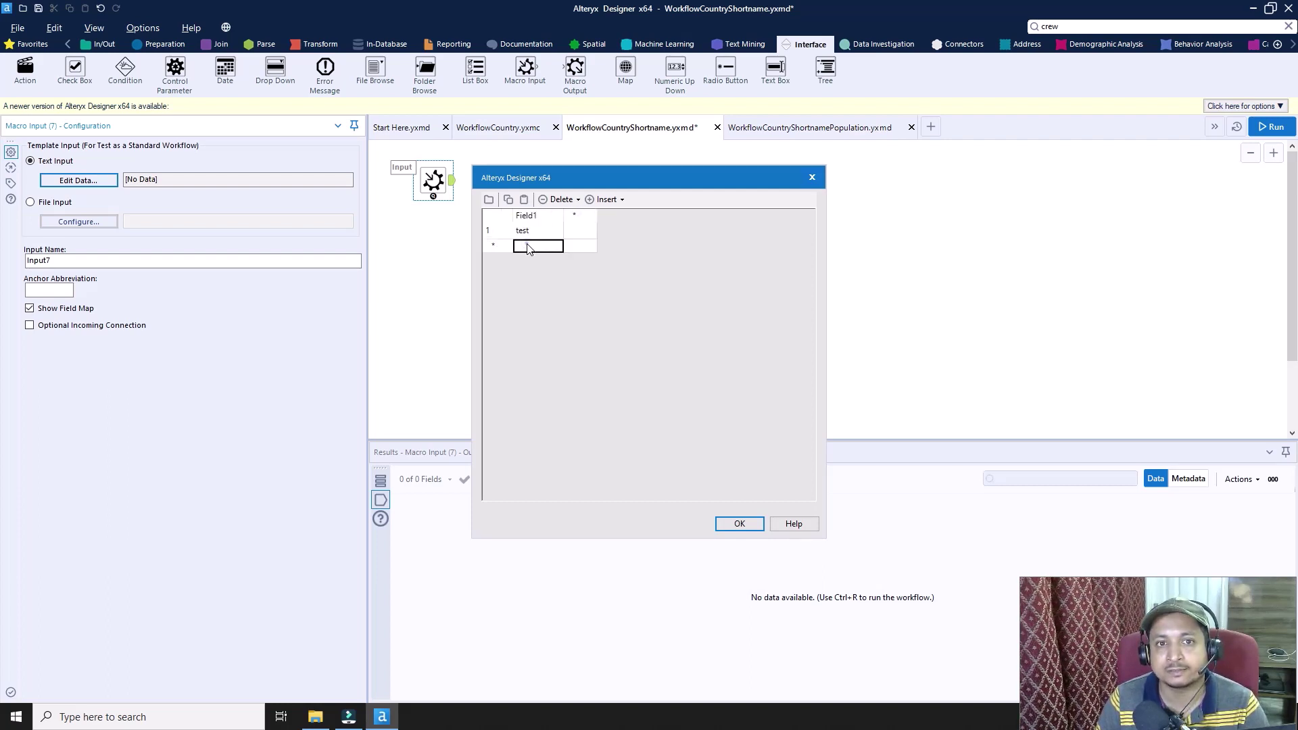
left_click(740, 525)
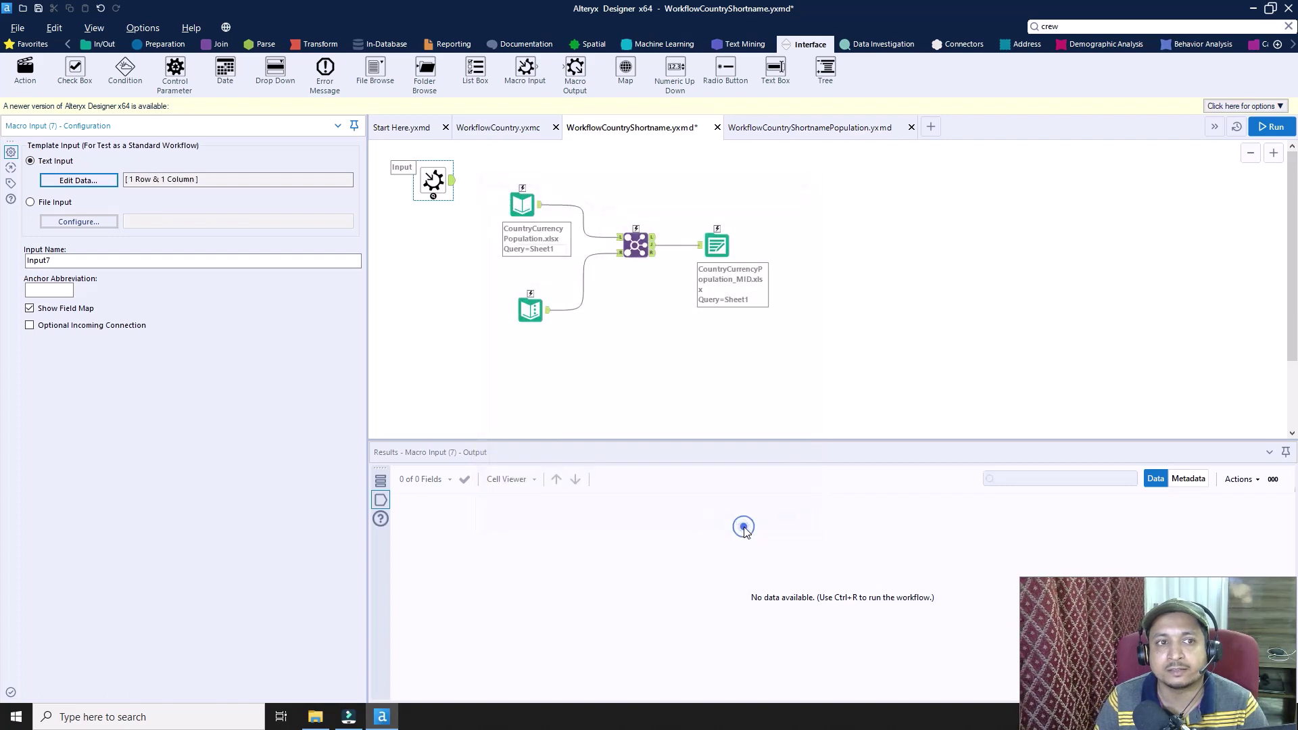
left_click(30, 308)
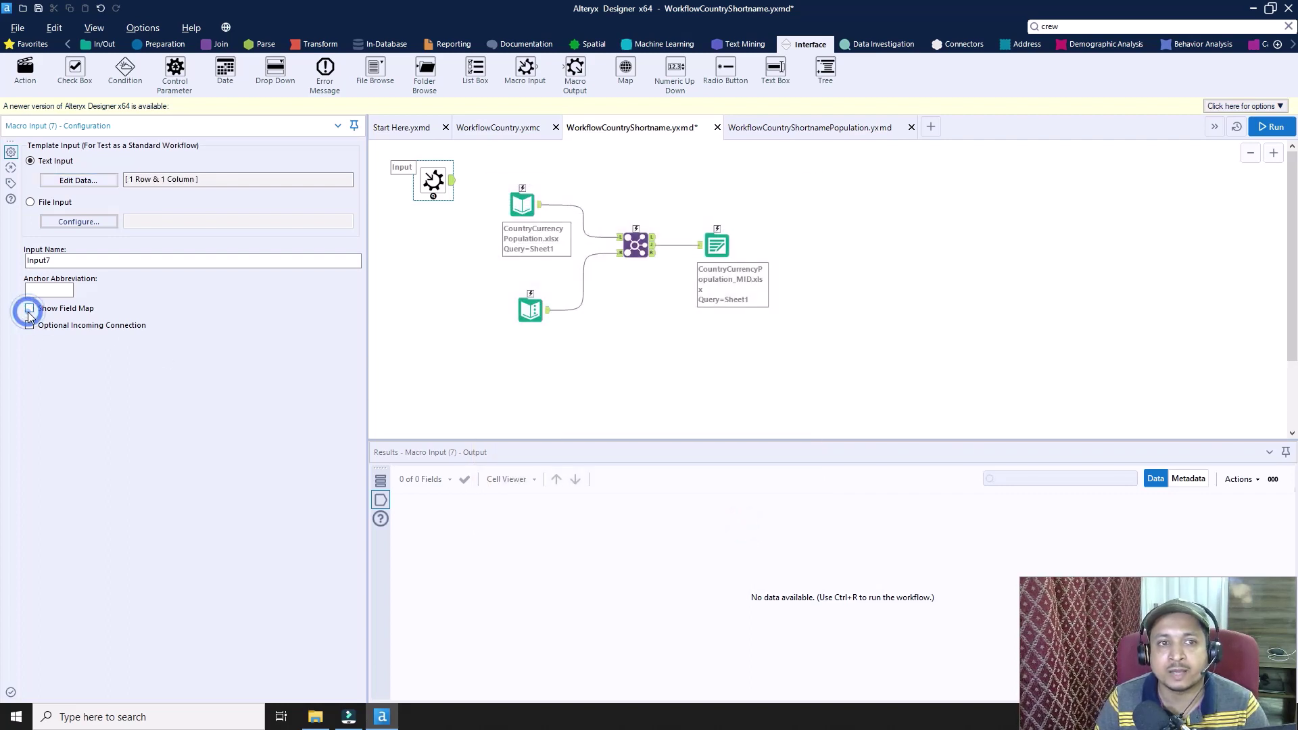
left_click(38, 9)
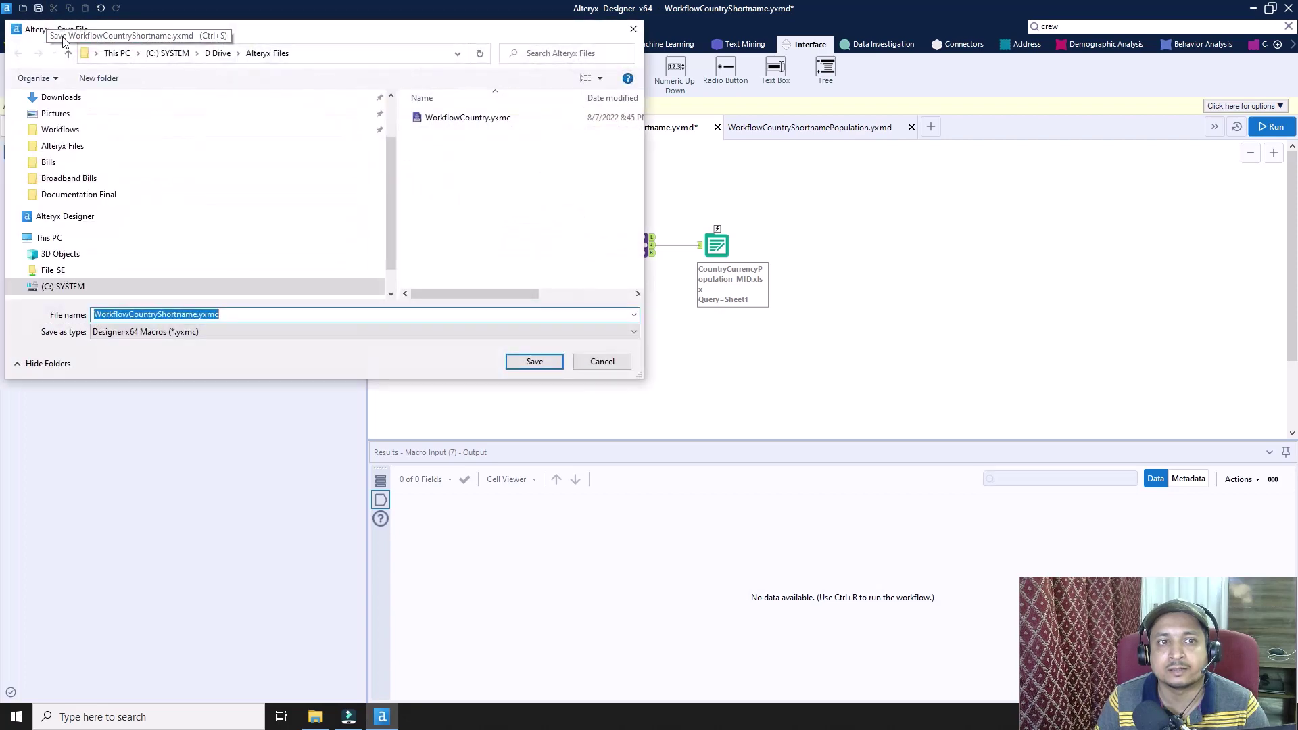
left_click(543, 363)
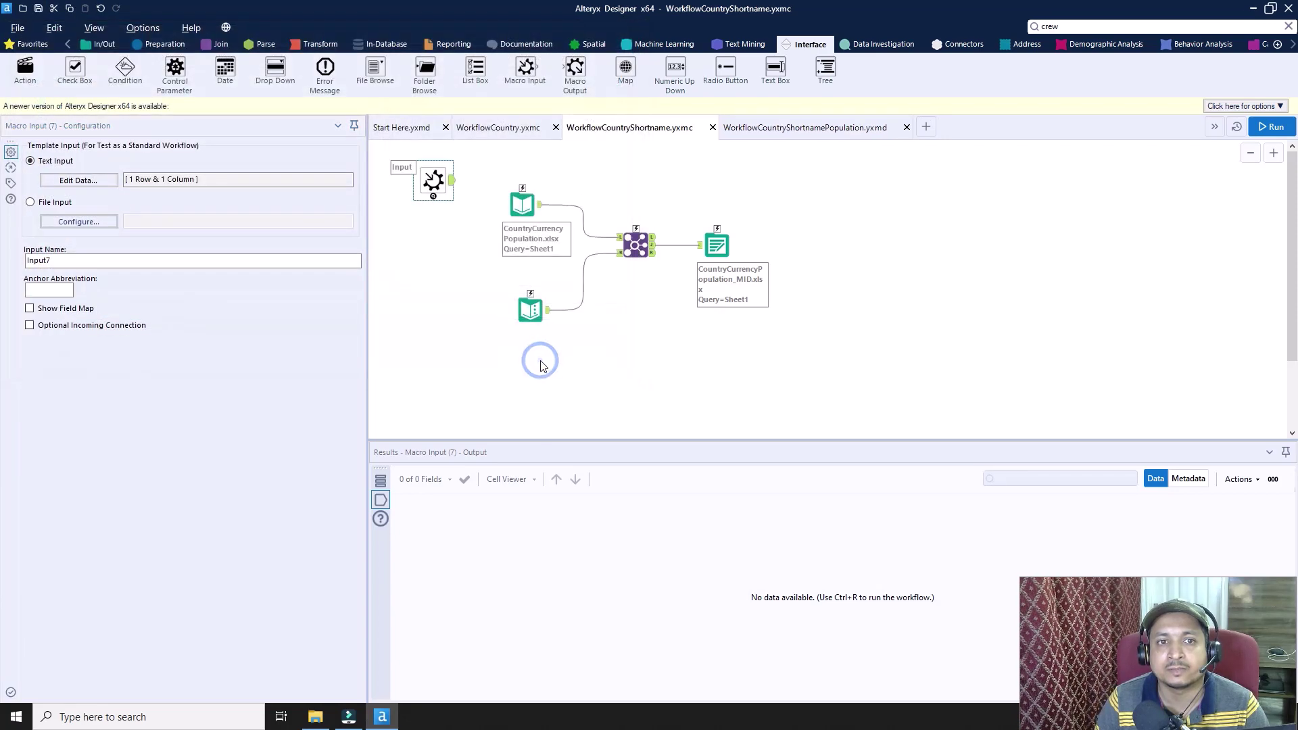
- Set the WorkflowCountryShortname macro input's anchor abbreviation to 2
left_click(79, 260)
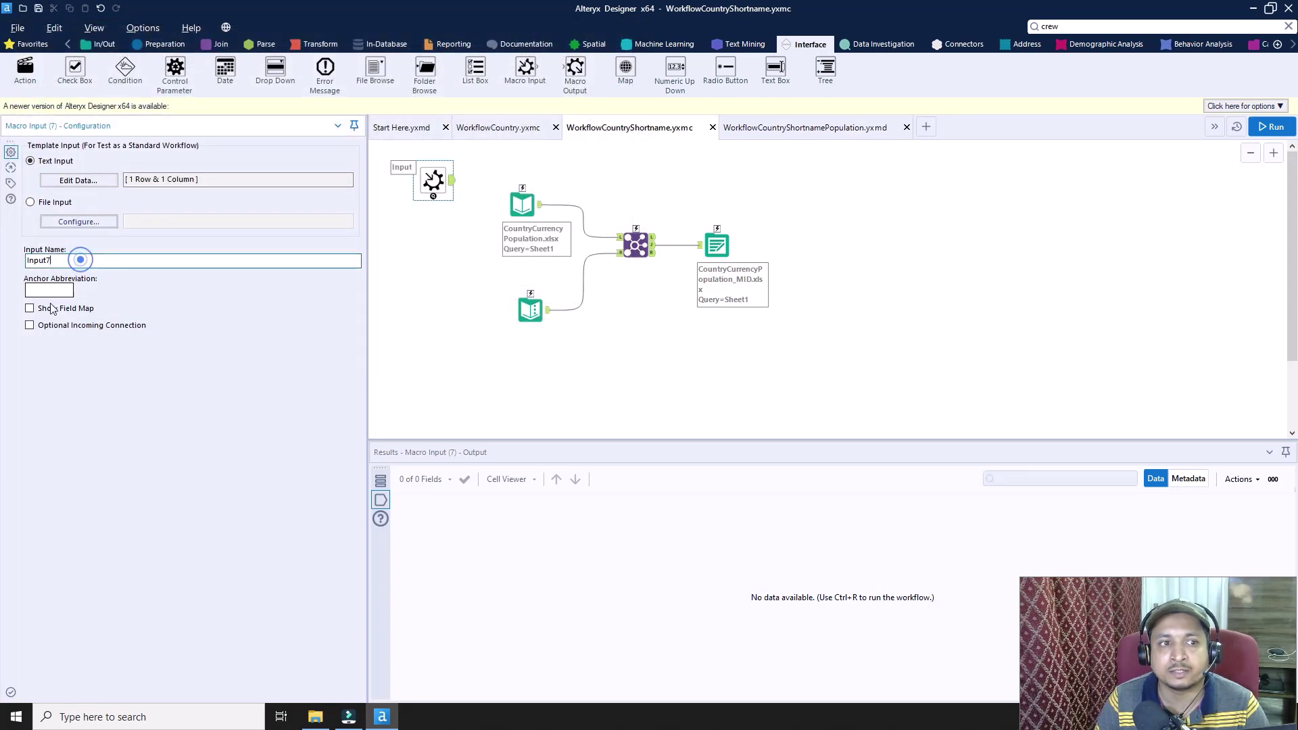
left_click(42, 292)
type("2")
- Set the WorkflowCountry macro input's anchor abbreviation to 1 and save the Shortname macro
left_click(505, 128)
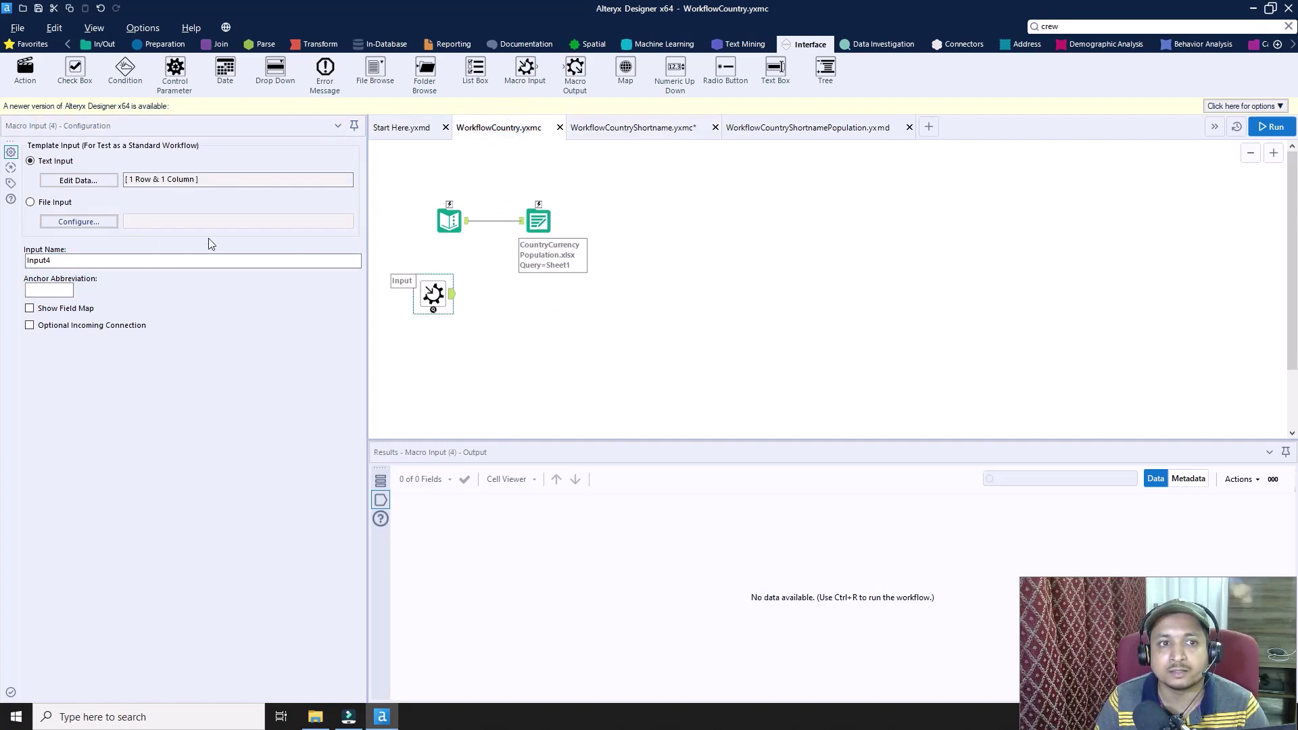
left_click(42, 291)
type("2")
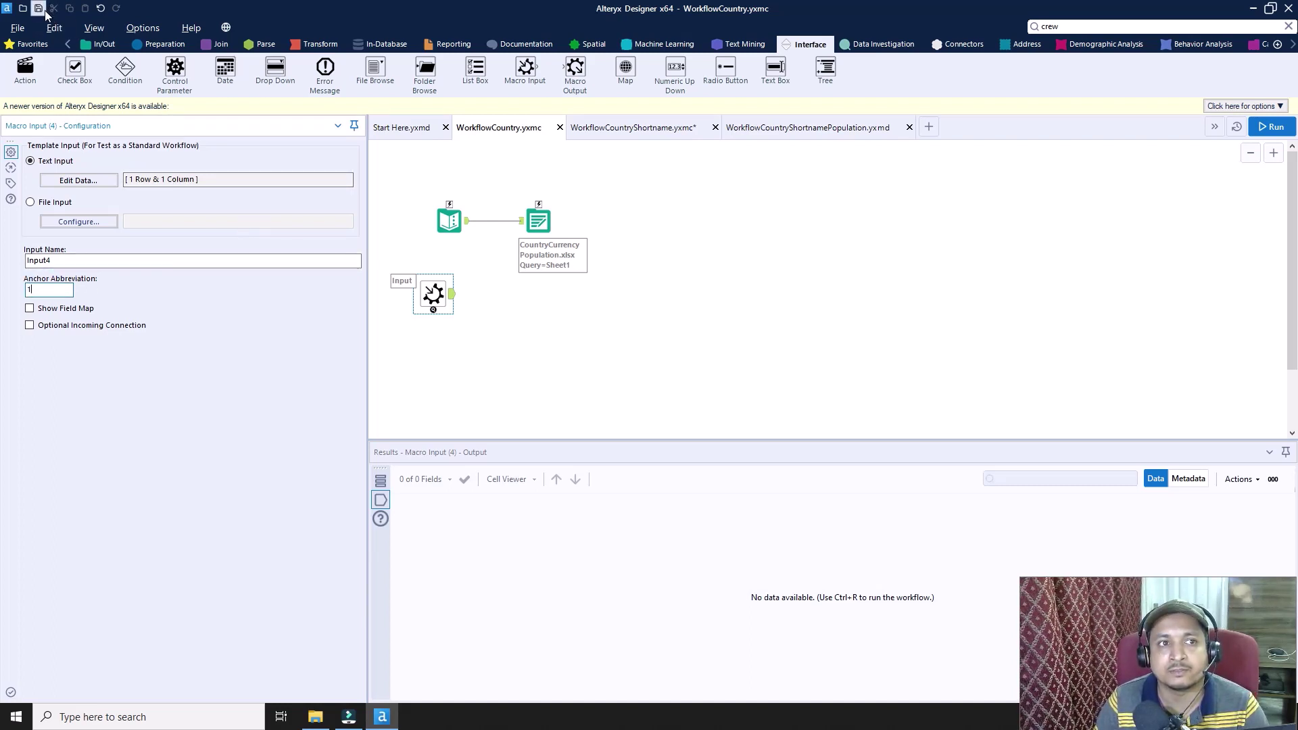
left_click(635, 130)
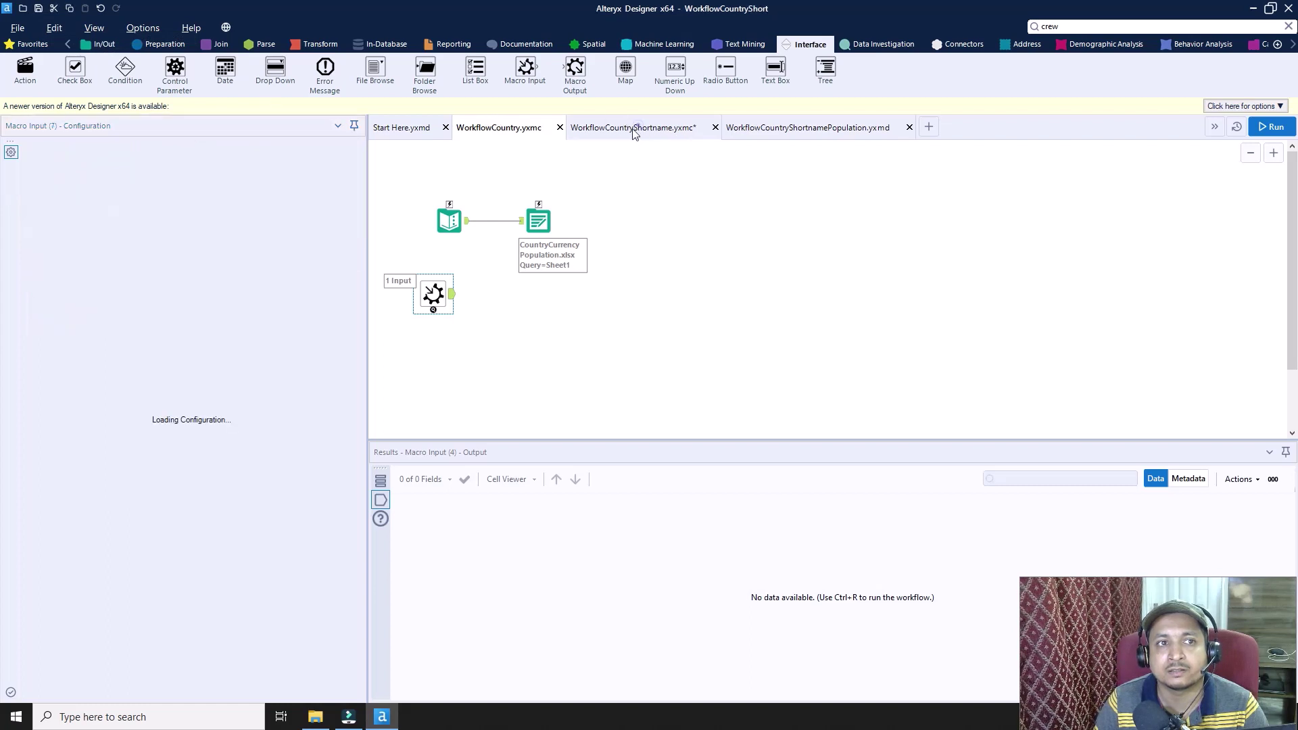
key("ctrl+s")
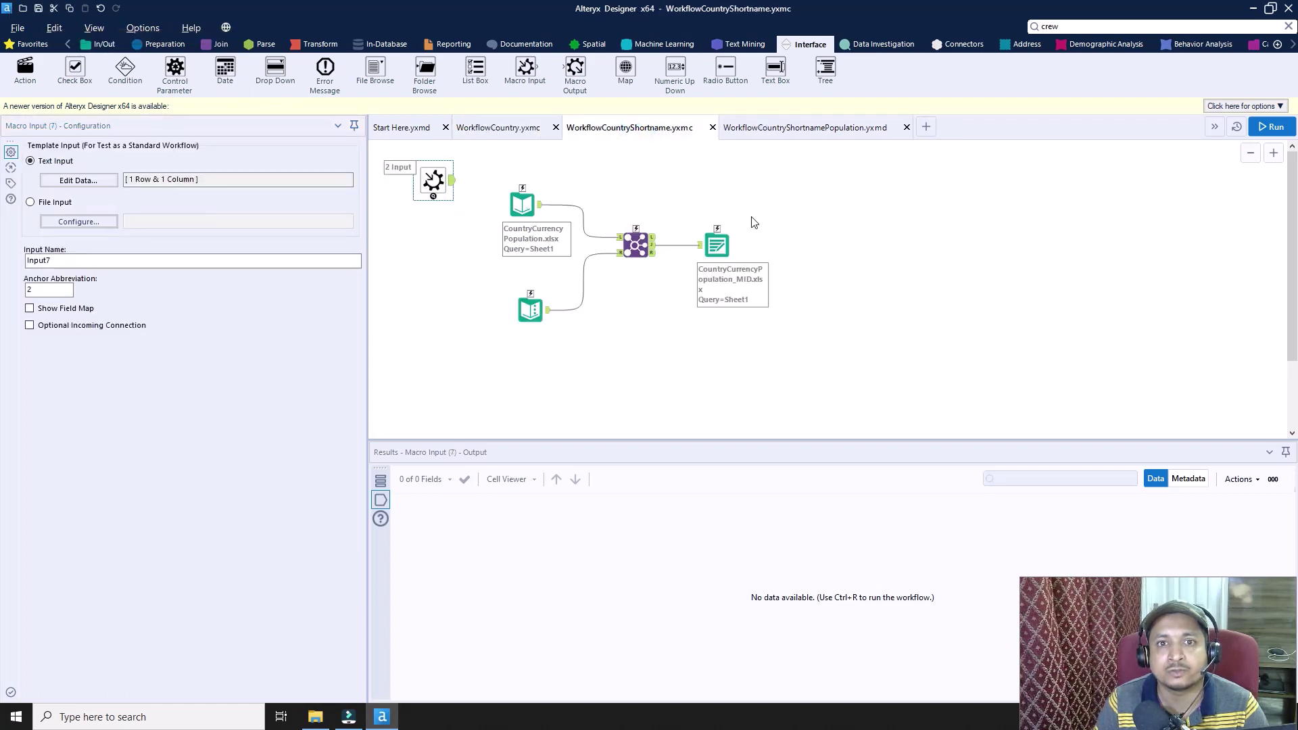
left_click(780, 128)
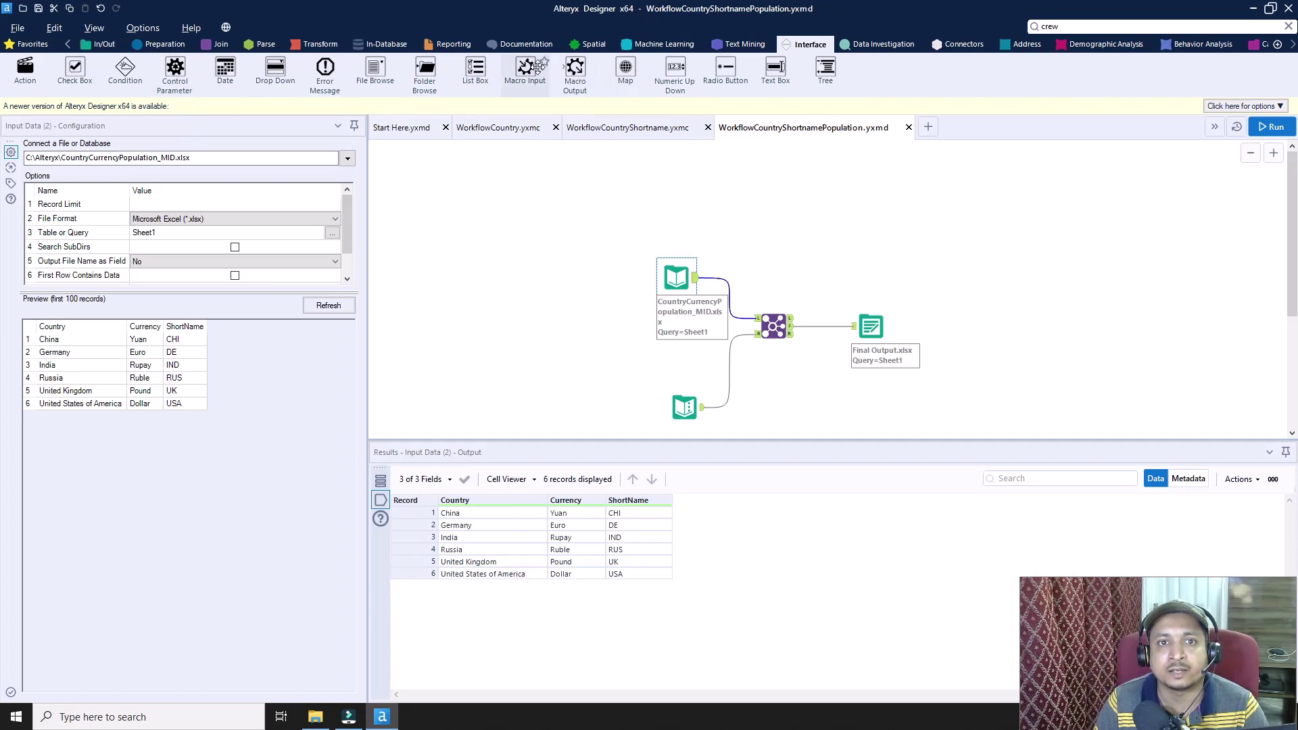
- Add a Macro Input to the population workflow and run it
left_click_drag(525, 67, 457, 204)
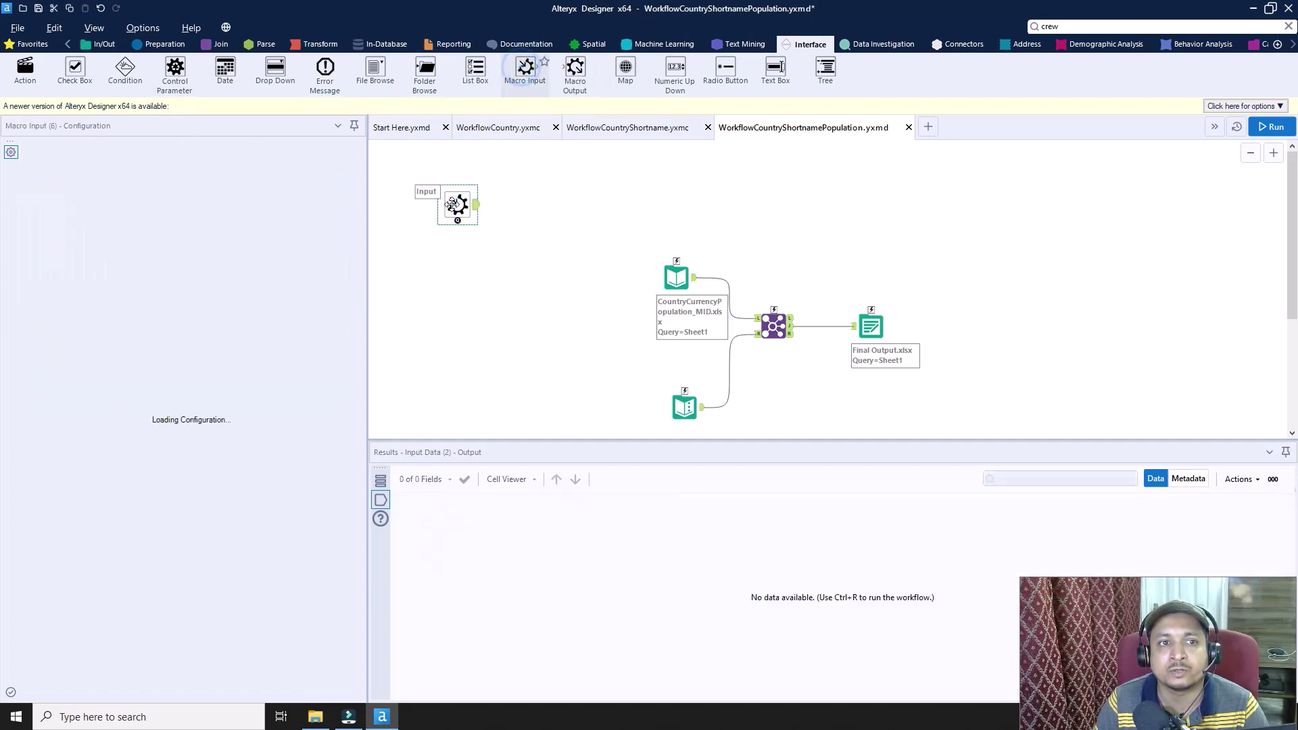
left_click(585, 186)
key("ctrl+r")
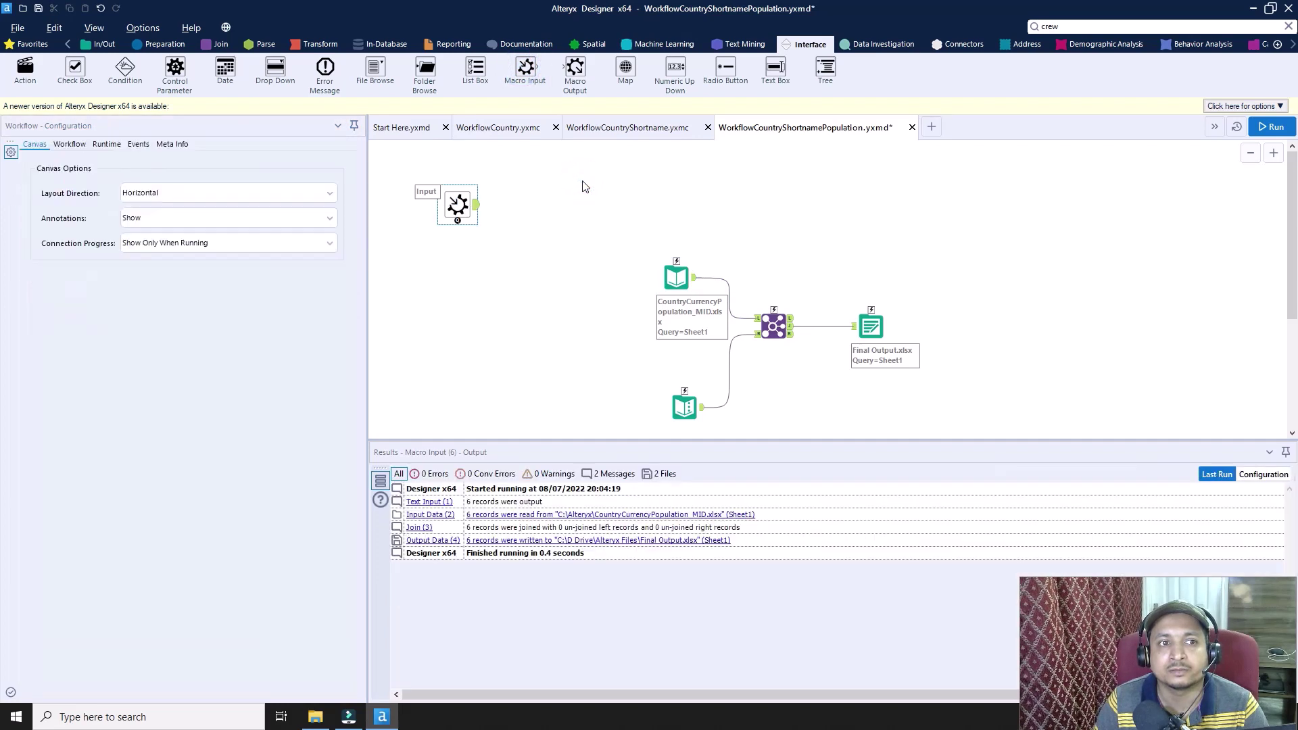
left_click(70, 144)
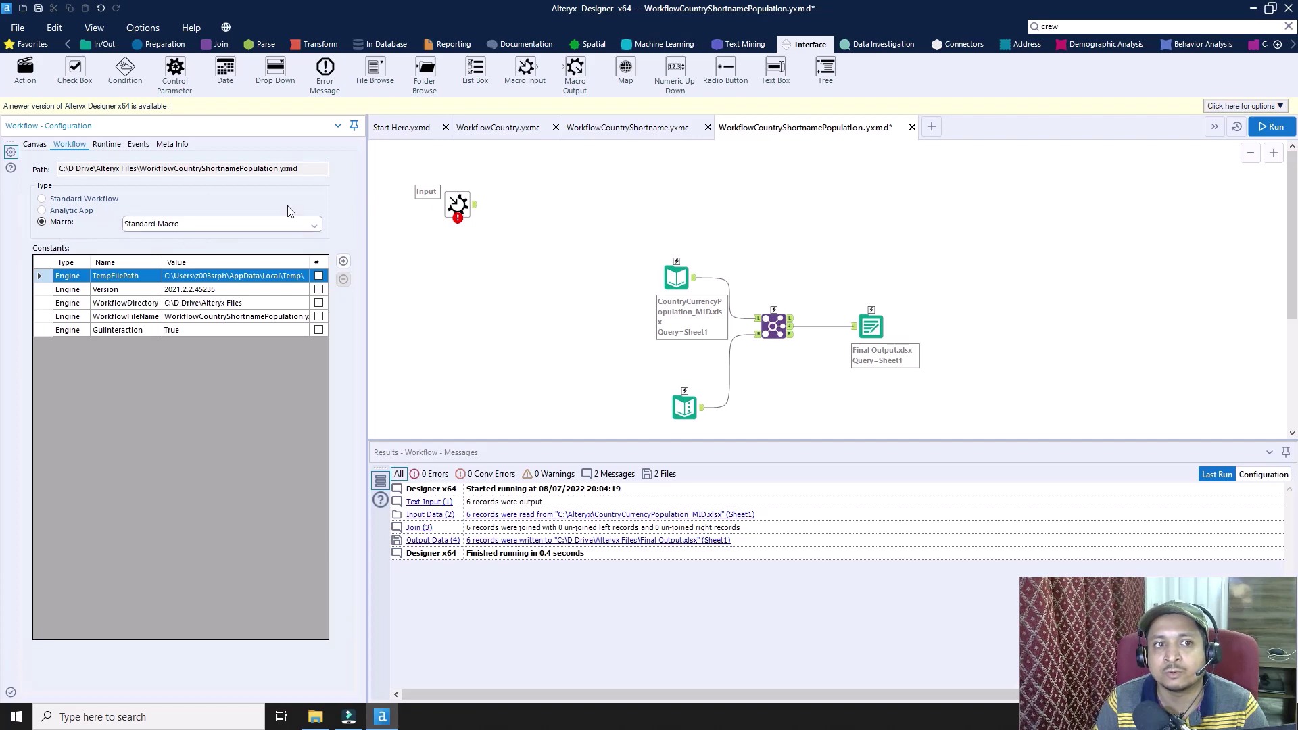
- Give the macro input a template with one test column holding a test row
left_click(455, 203)
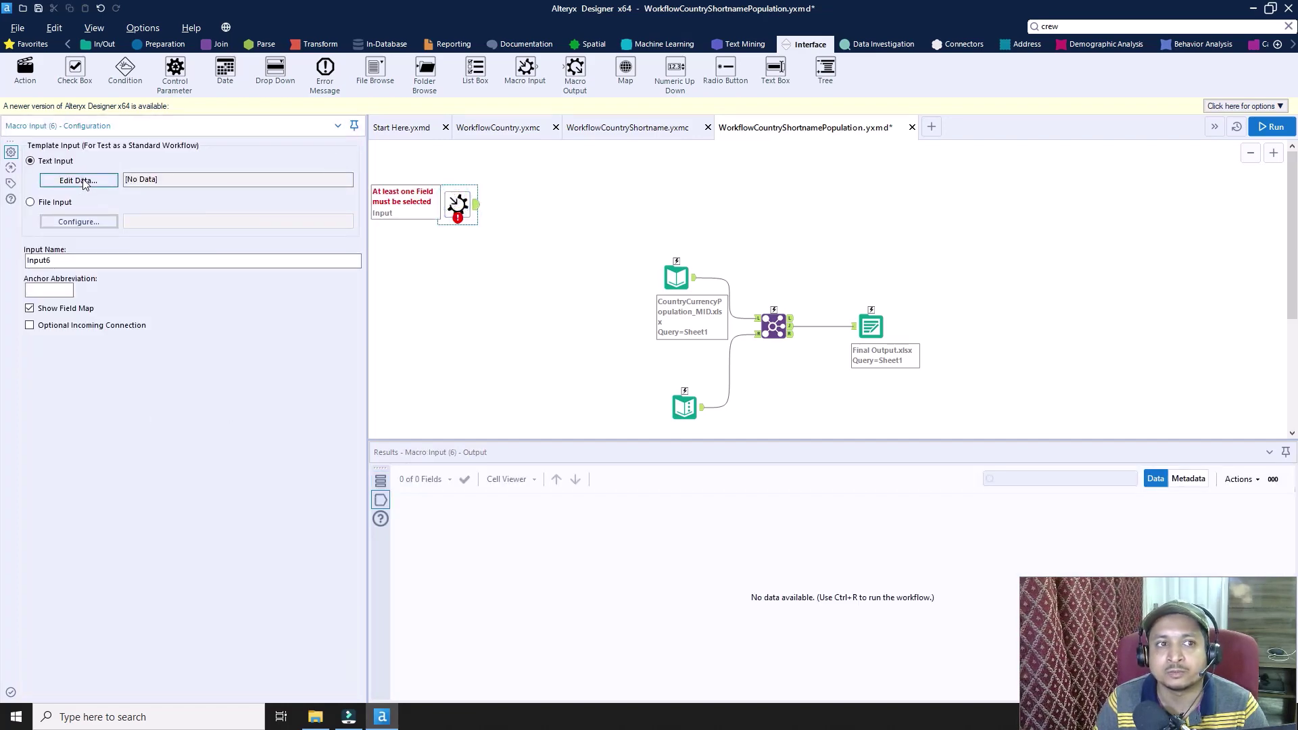
left_click(78, 180)
left_click(530, 213)
double_click(529, 213)
type("te")
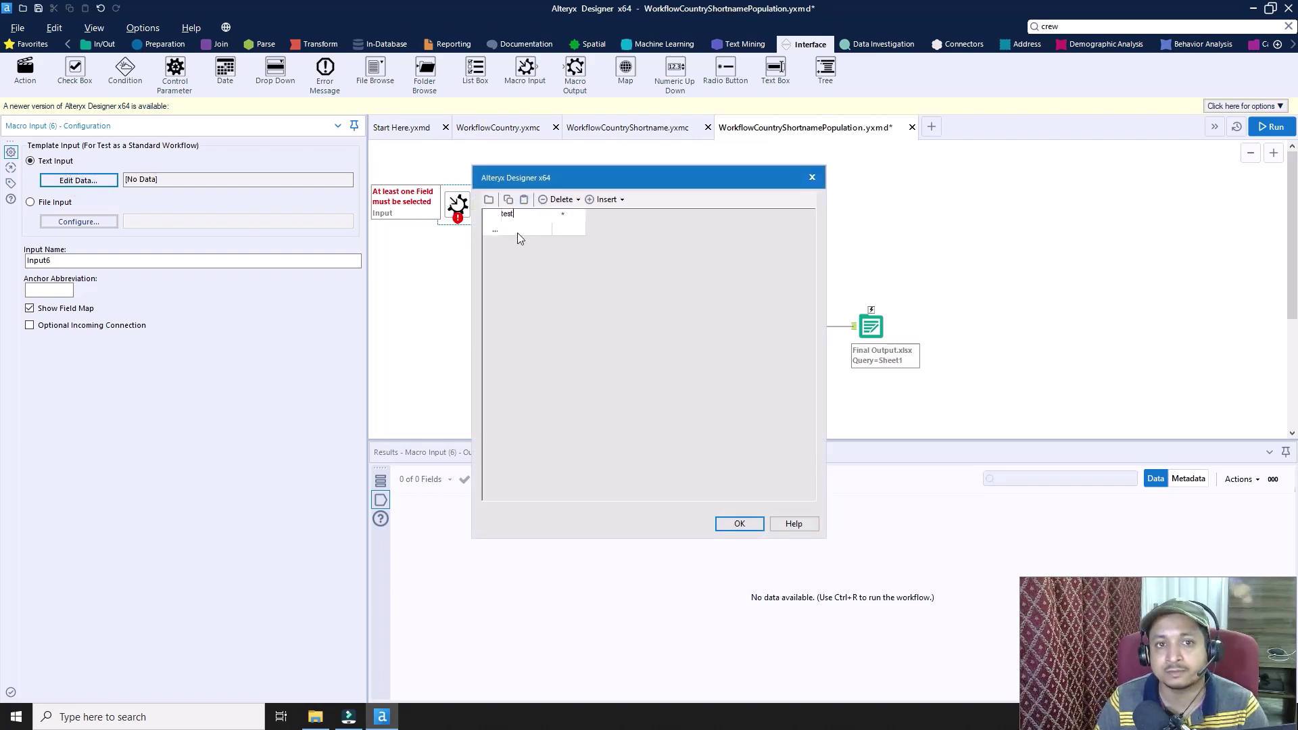
type("st")
left_click(519, 238)
left_click(739, 524)
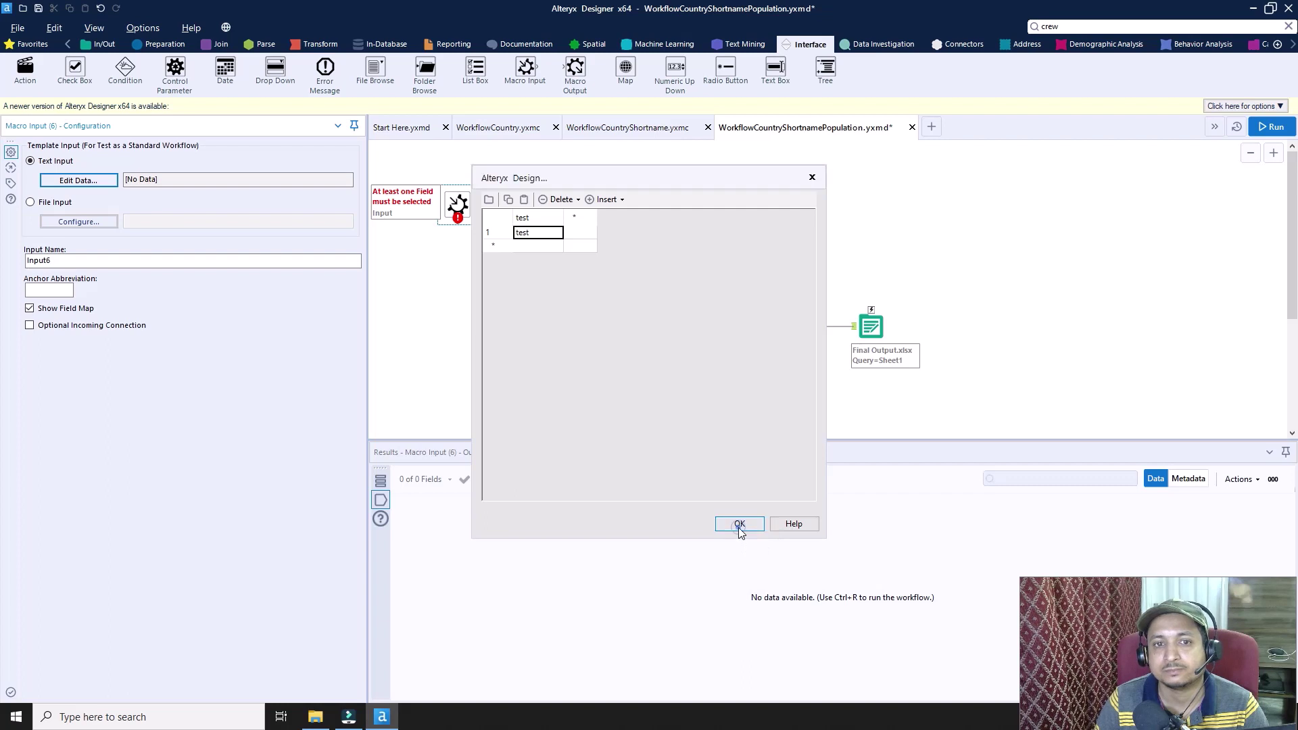
- Set the input's anchor to 3, hide its field map, and save as WorkflowCountryShortnamePopulation.yxmc
left_click(528, 345)
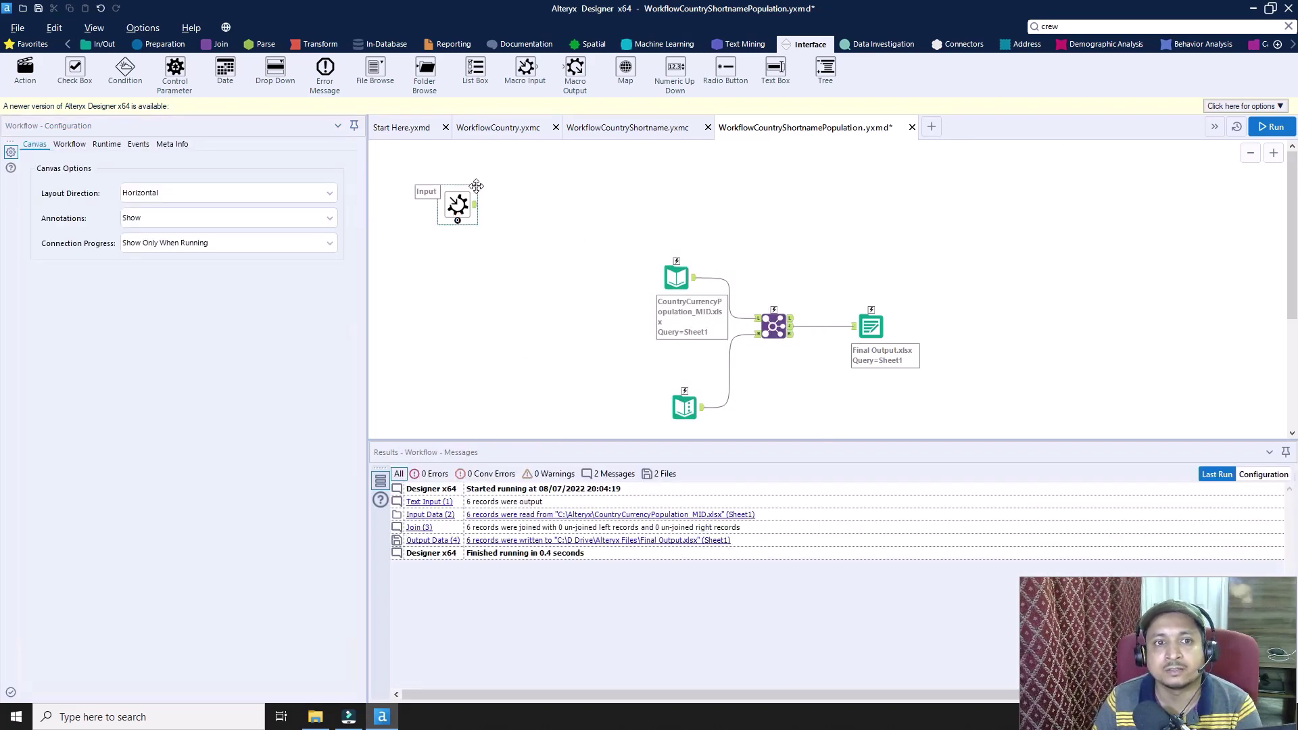
left_click(459, 204)
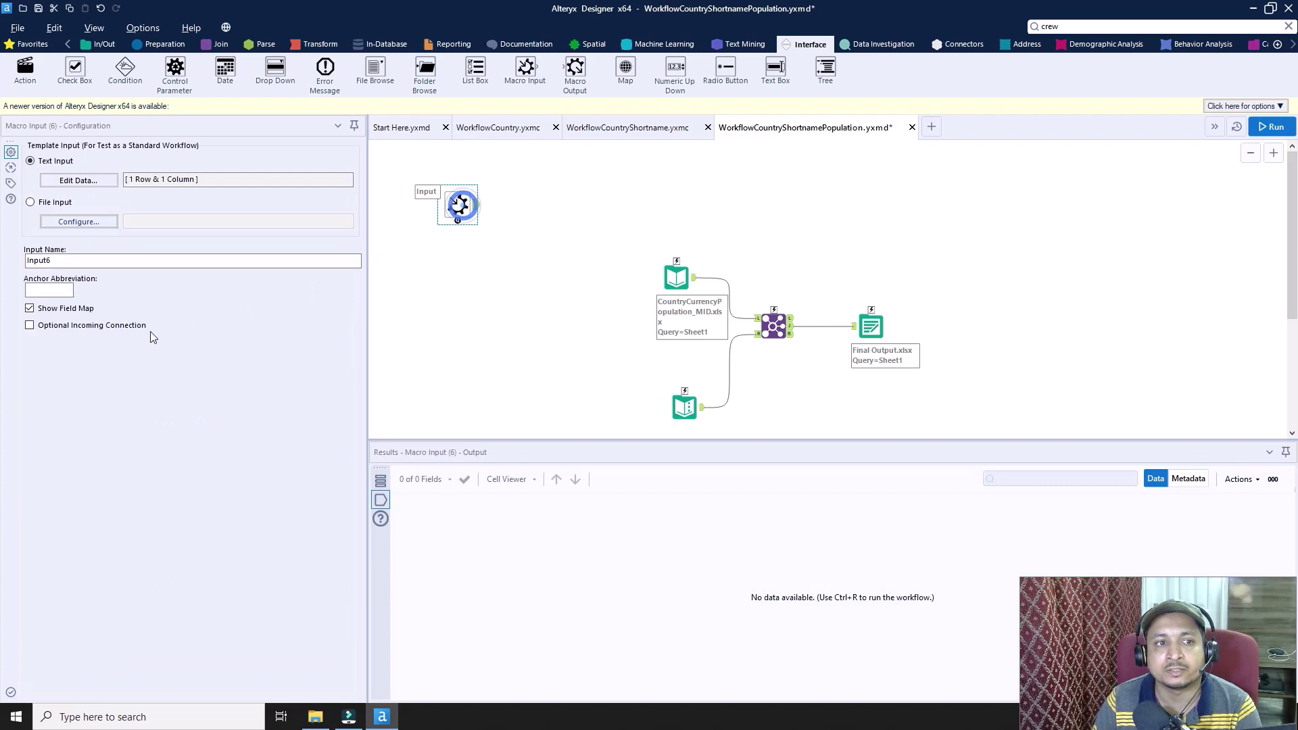
left_click(68, 289)
type("3")
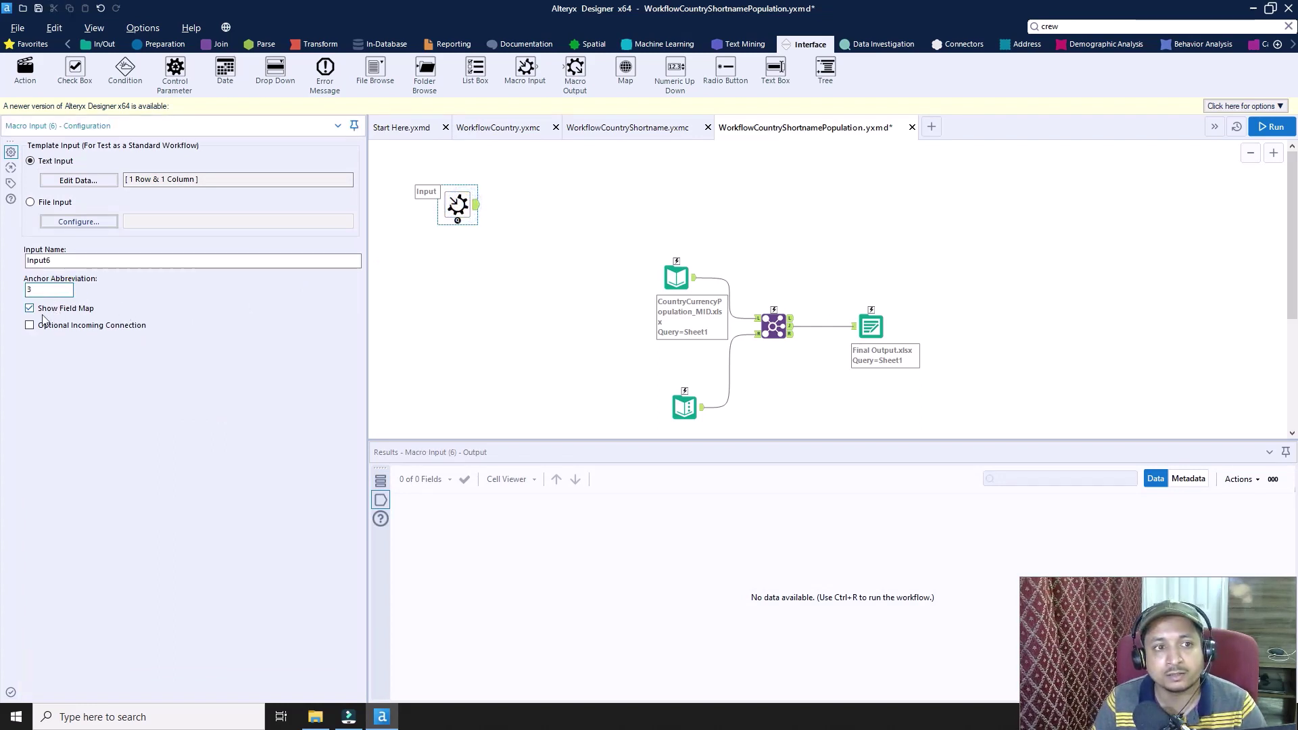
left_click(29, 308)
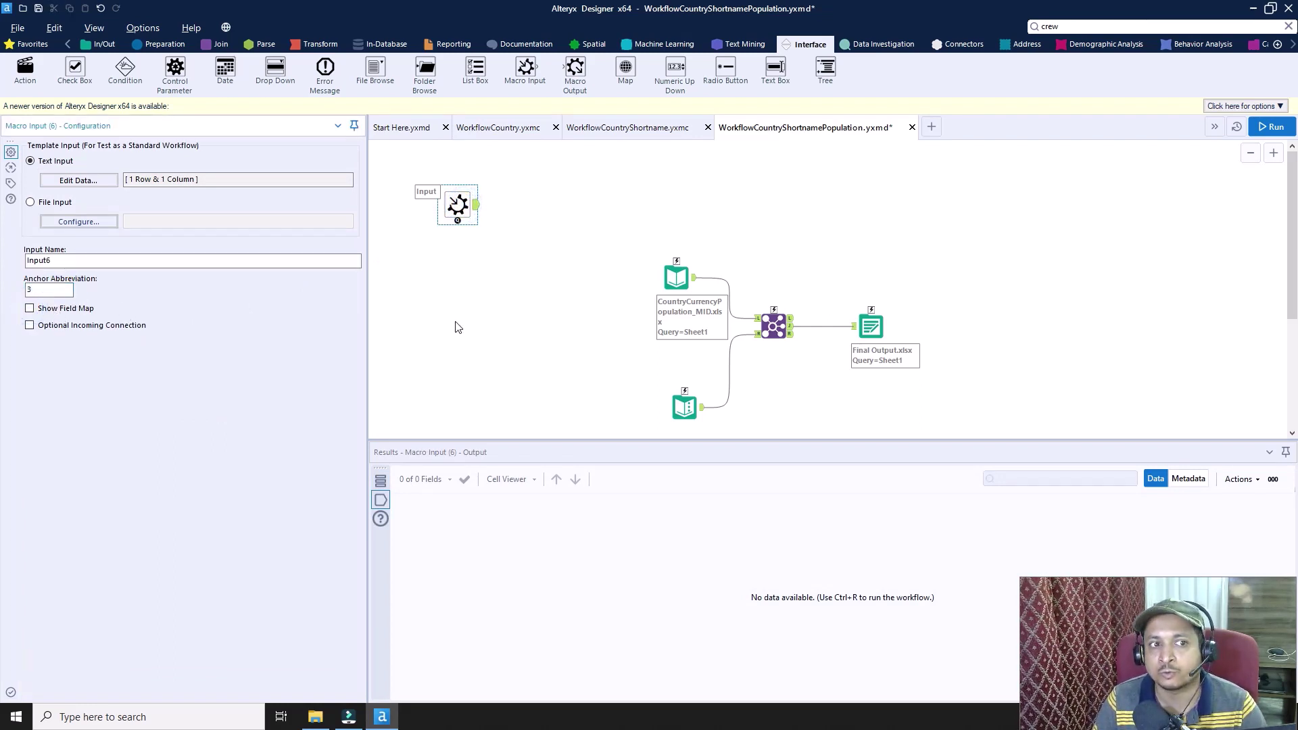
left_click(38, 10)
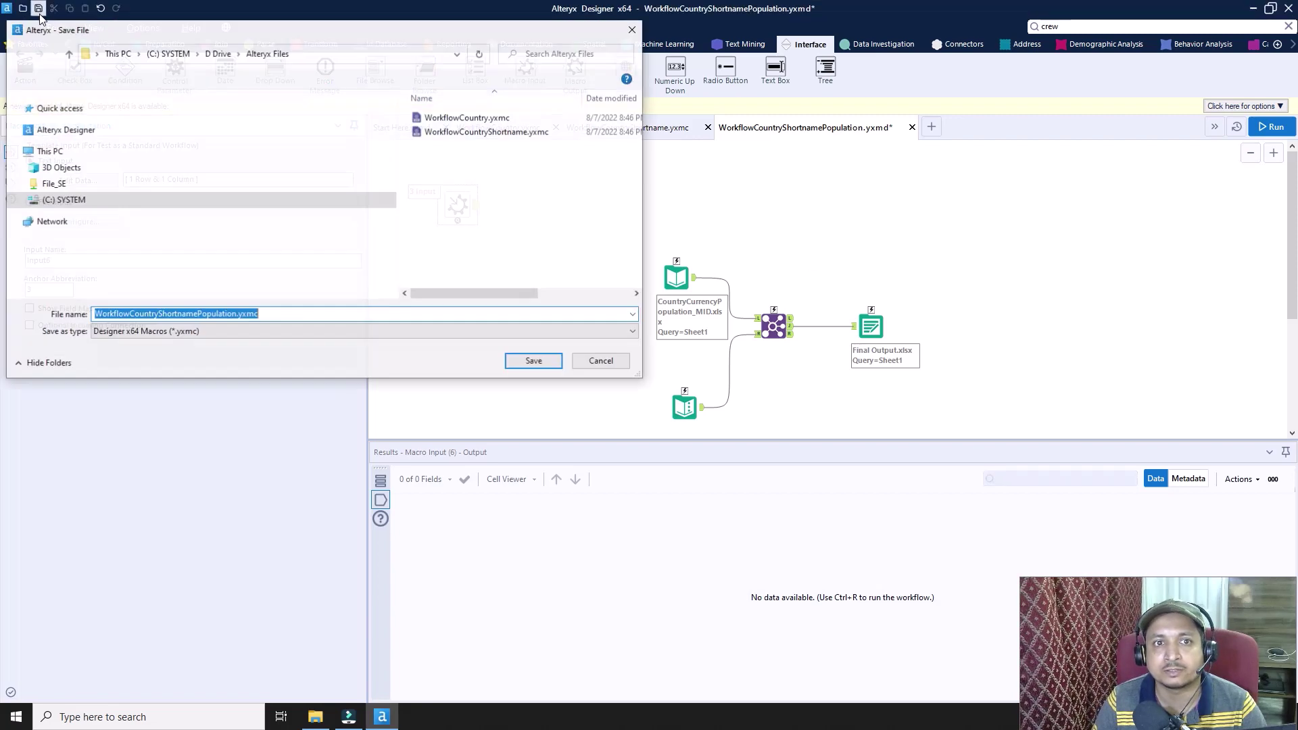
left_click(534, 361)
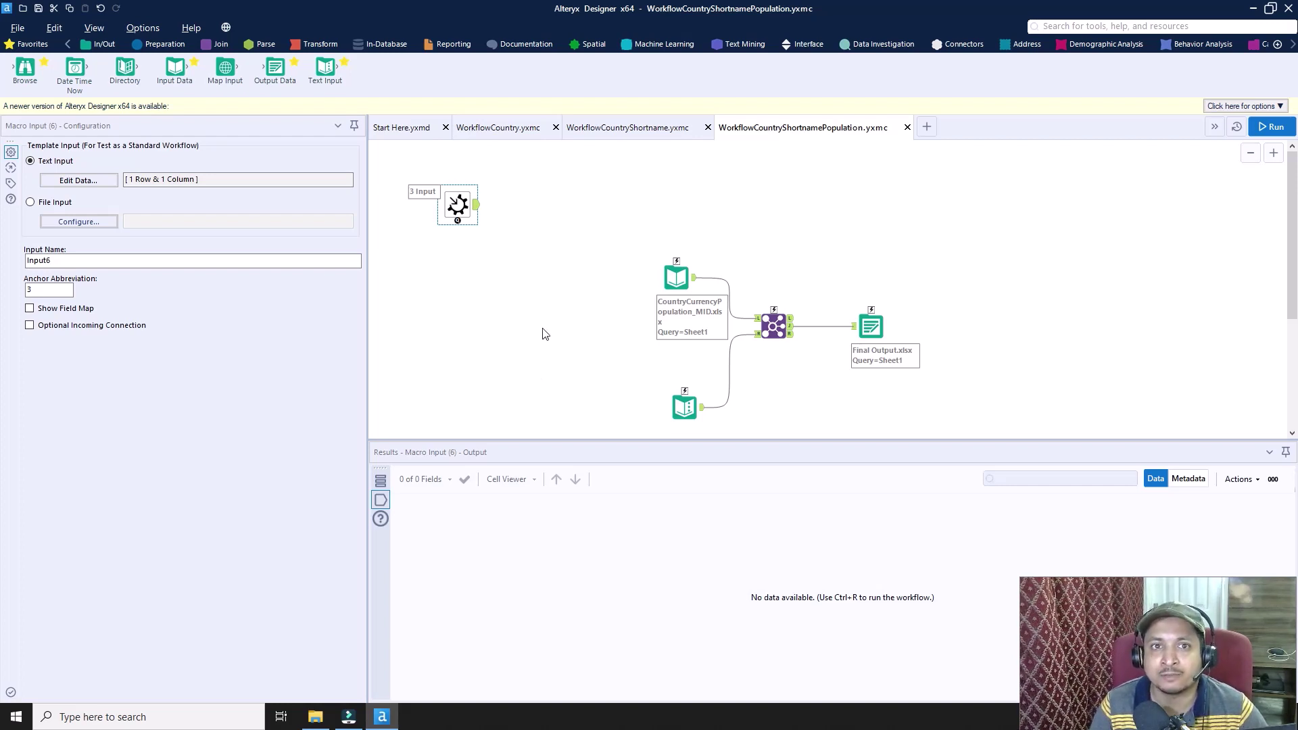
- Add a connected Macro Output anchored 1 to WorkflowCountry and save the macro
left_click(806, 44)
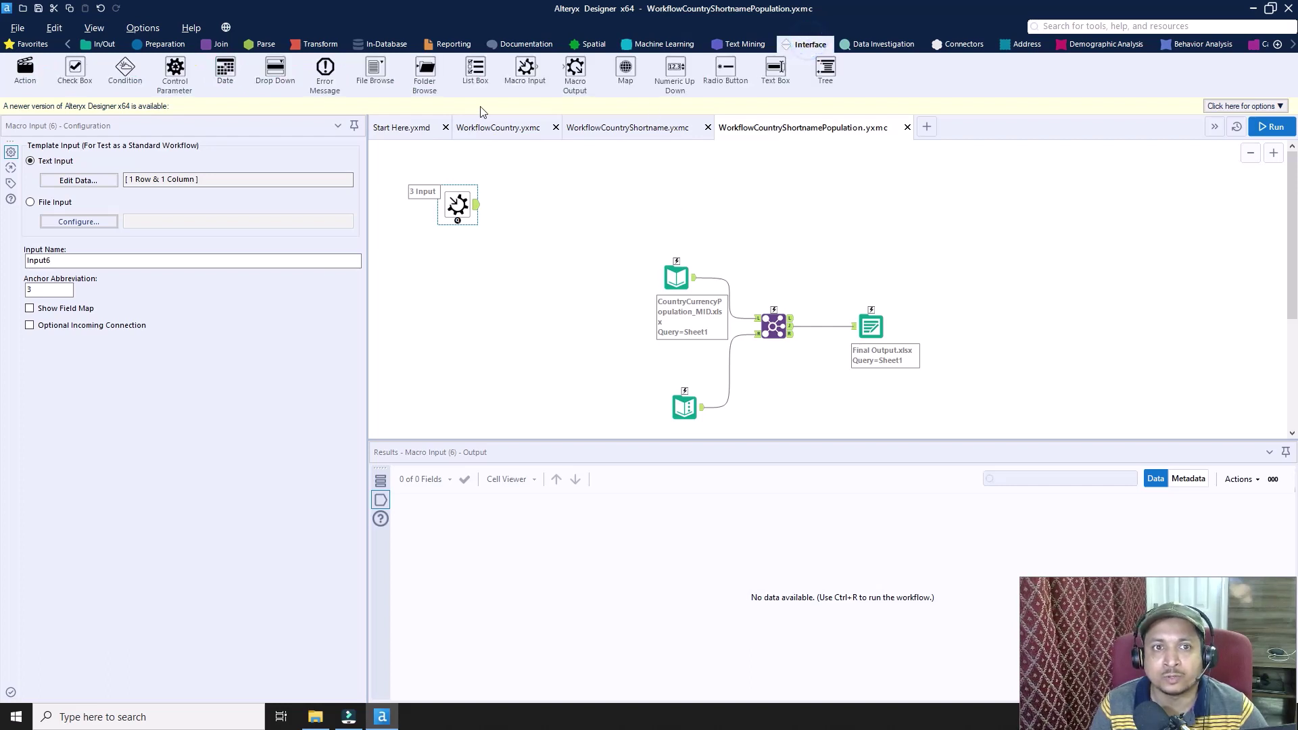
left_click(479, 130)
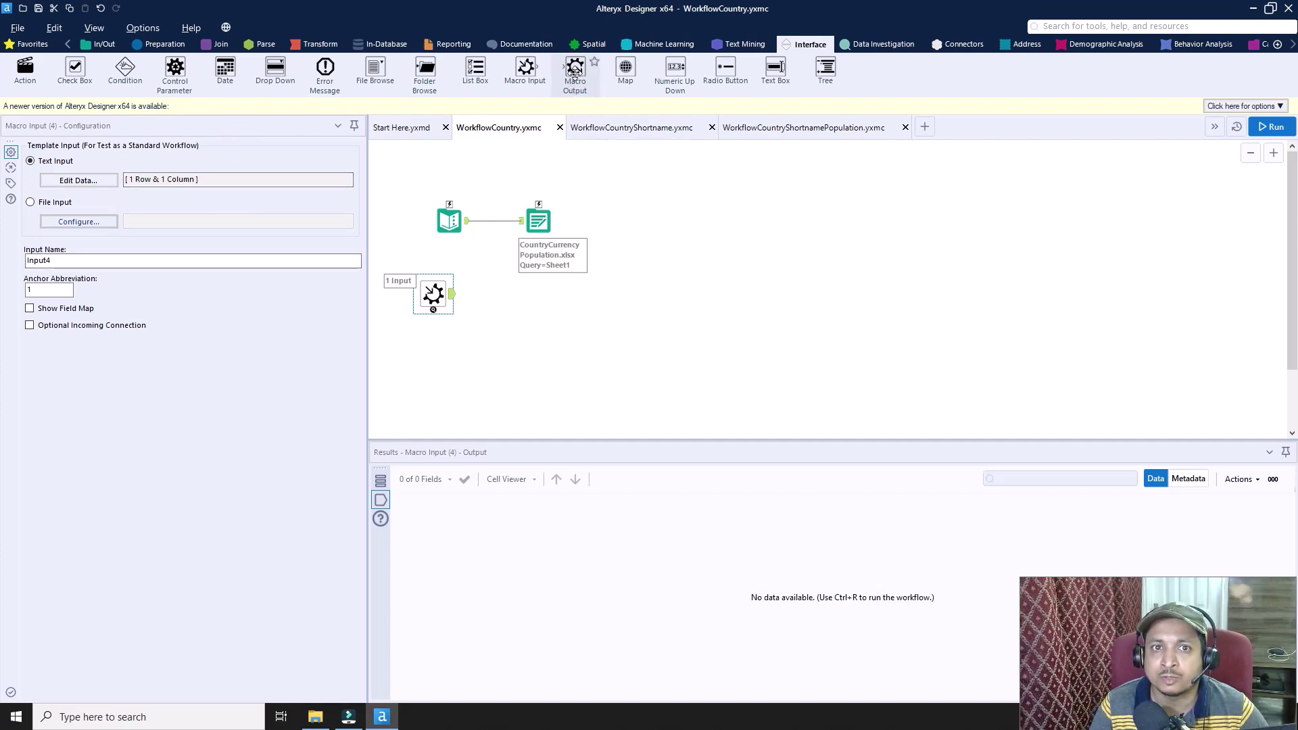
left_click_drag(527, 65, 507, 294)
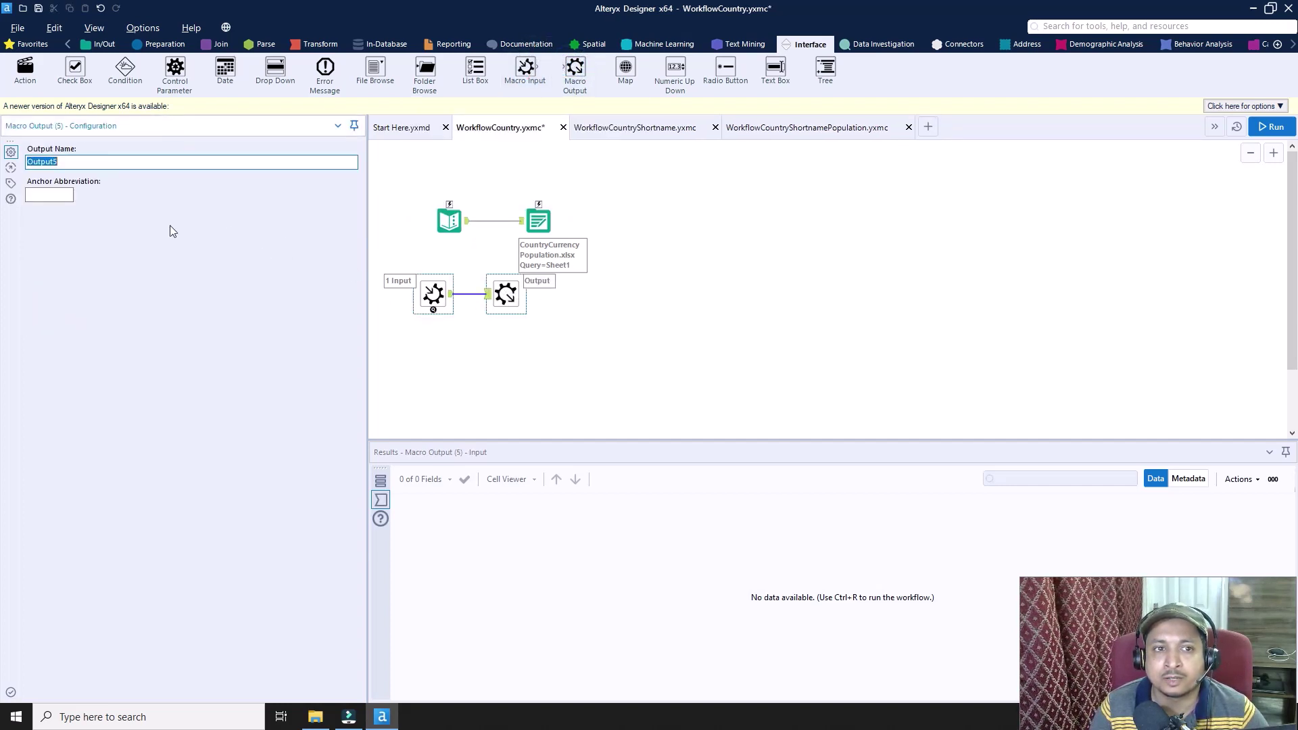
left_click(59, 196)
type("1")
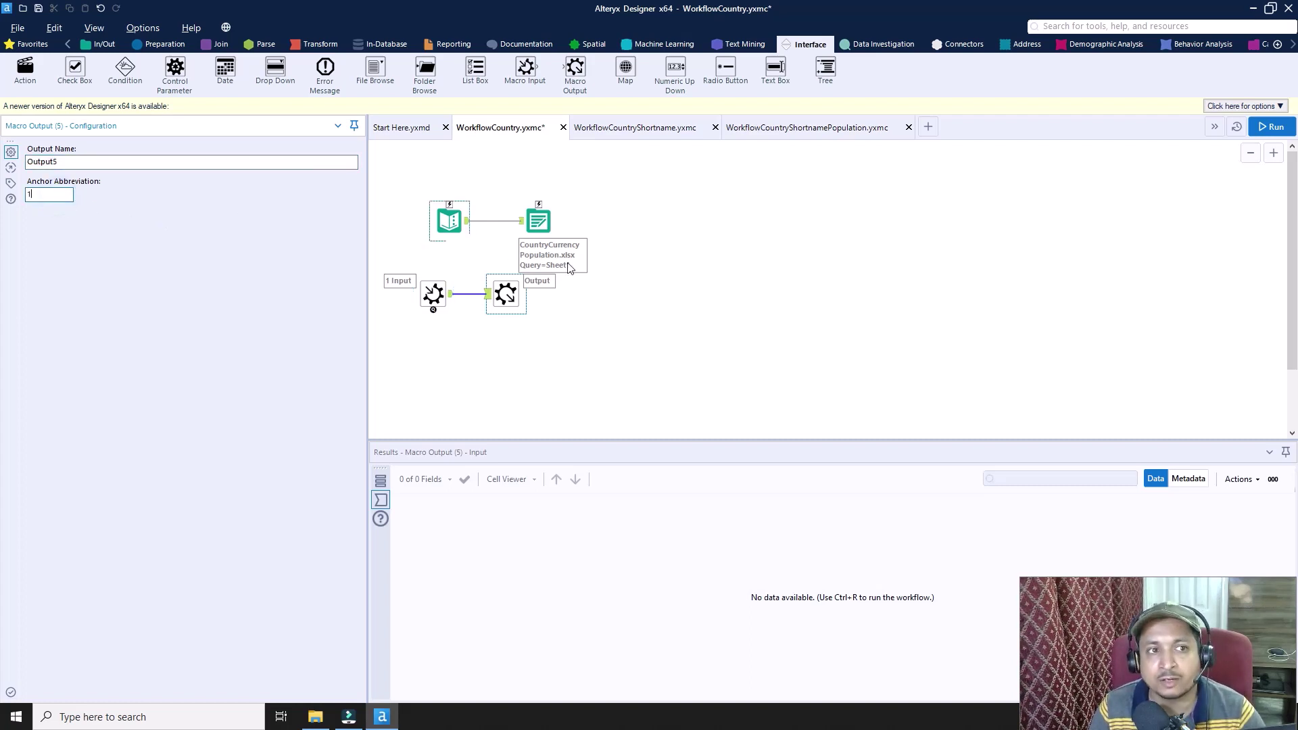
left_click(807, 323)
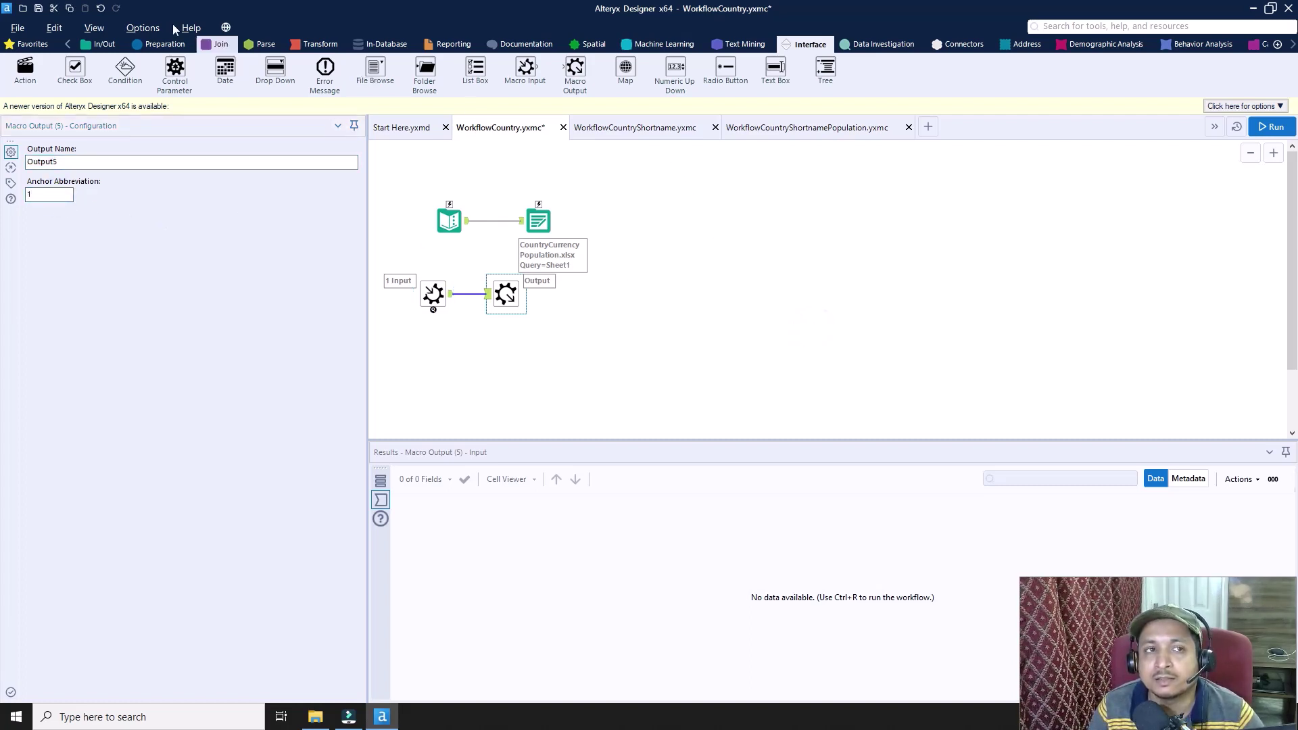
left_click(39, 5)
- Add a Macro Output anchored 2 to WorkflowCountryShortname, then start a new blank workflow
left_click(621, 130)
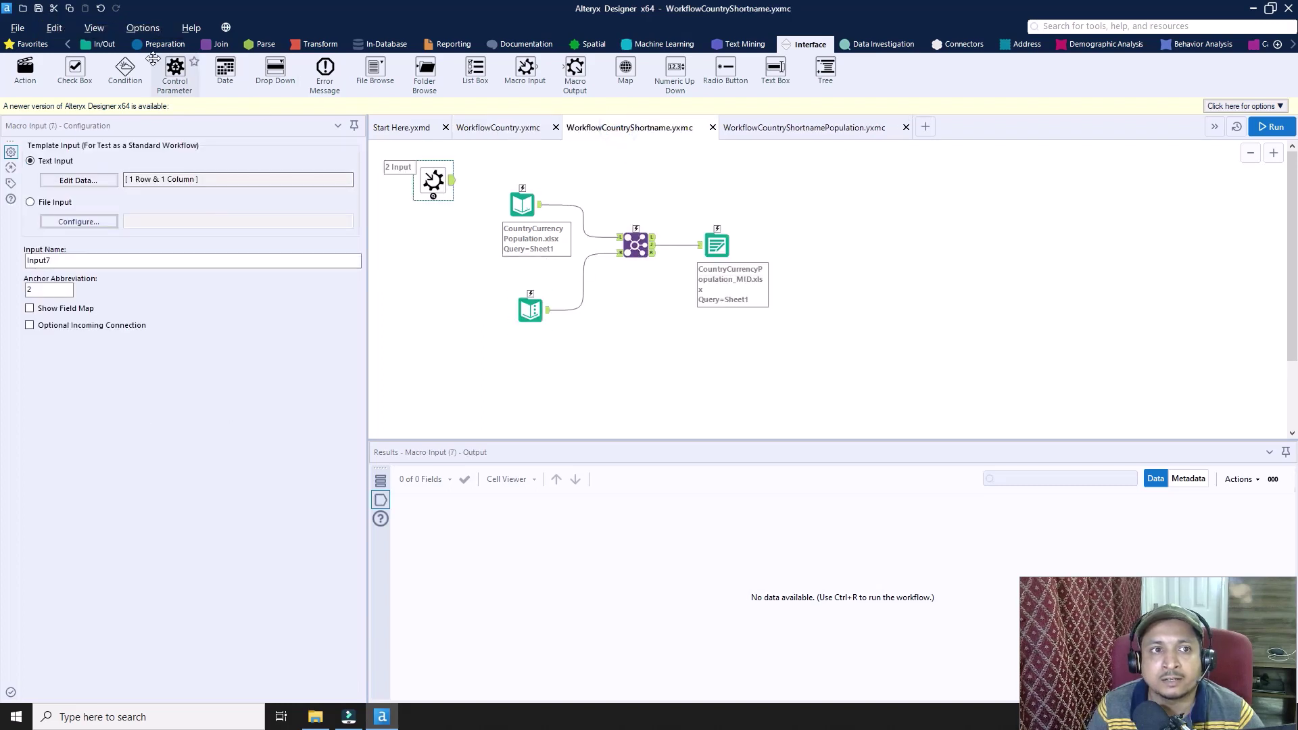
left_click_drag(575, 69, 506, 173)
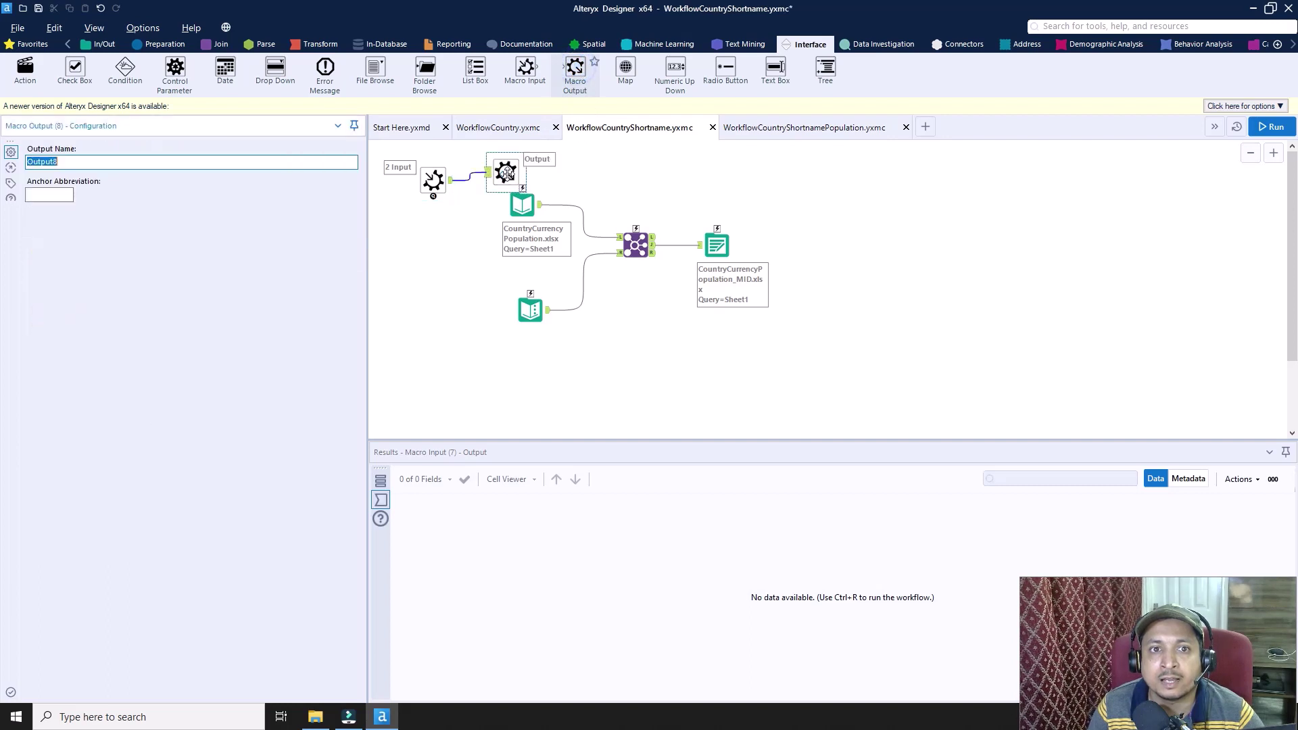
left_click(57, 197)
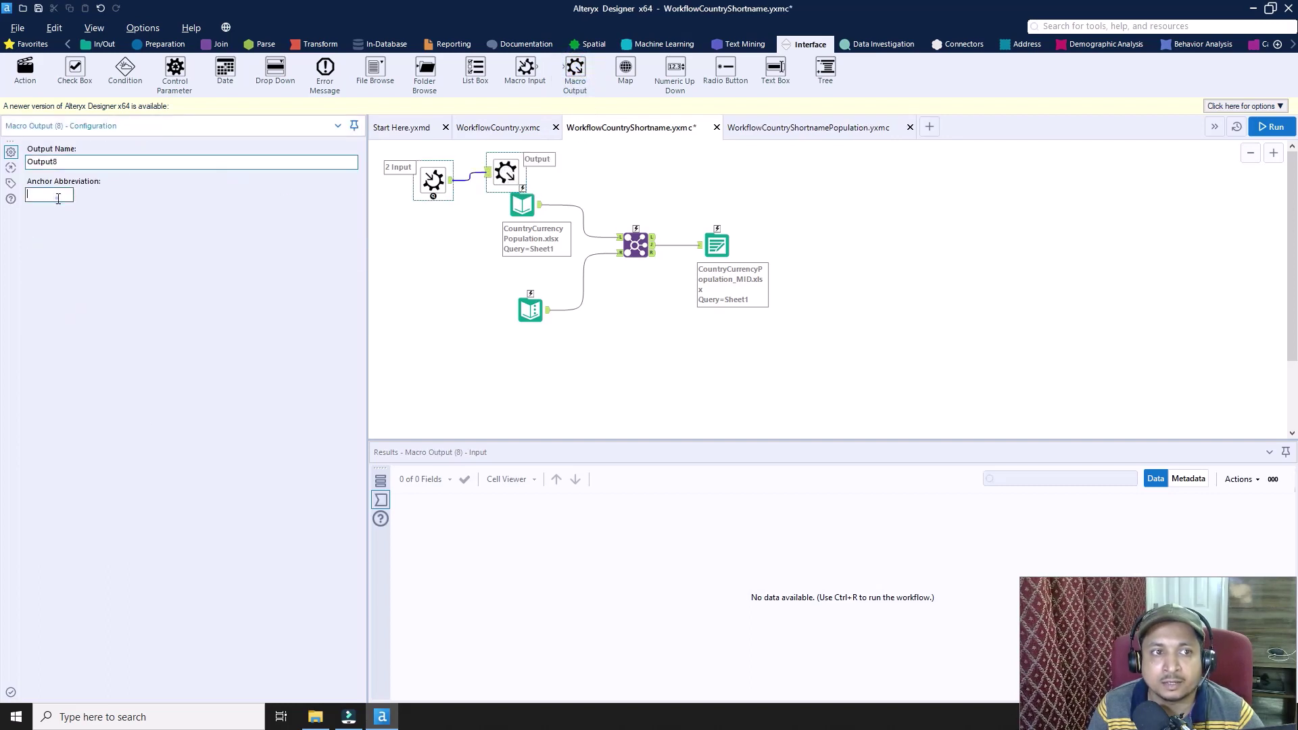
type("2")
left_click(817, 183)
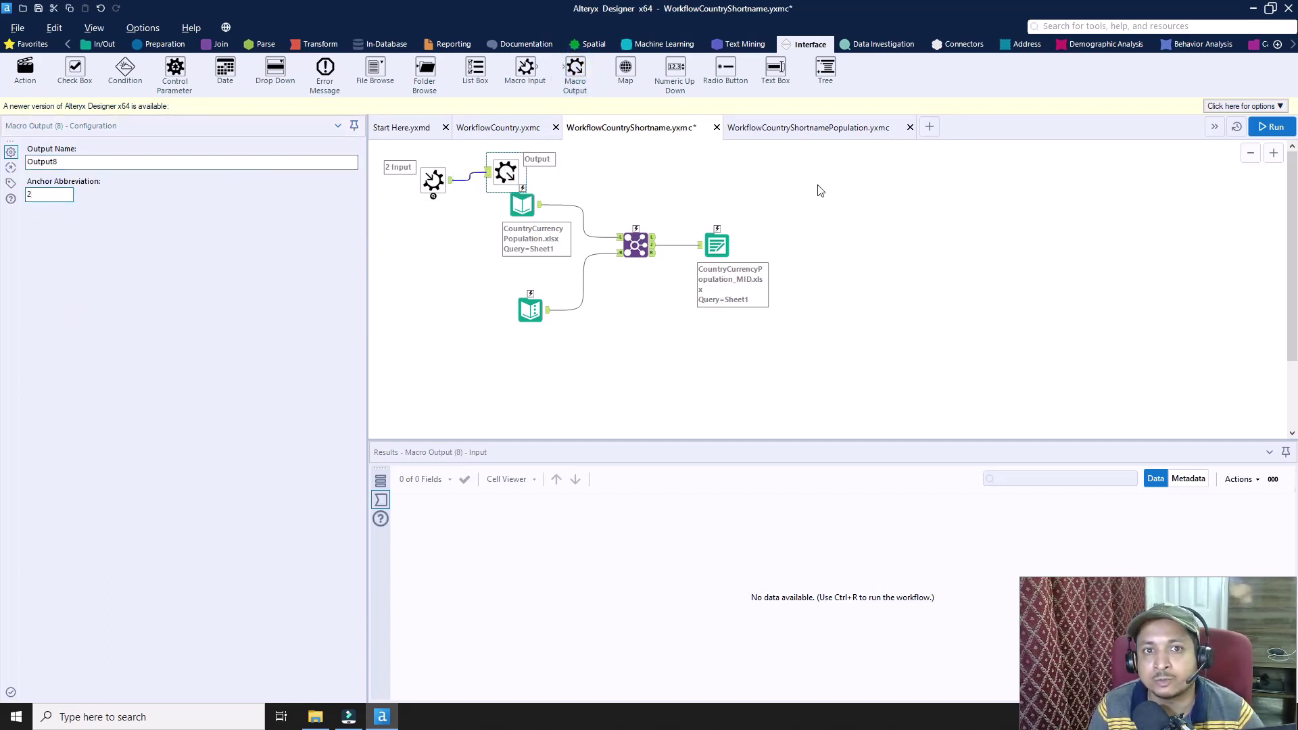
left_click(804, 132)
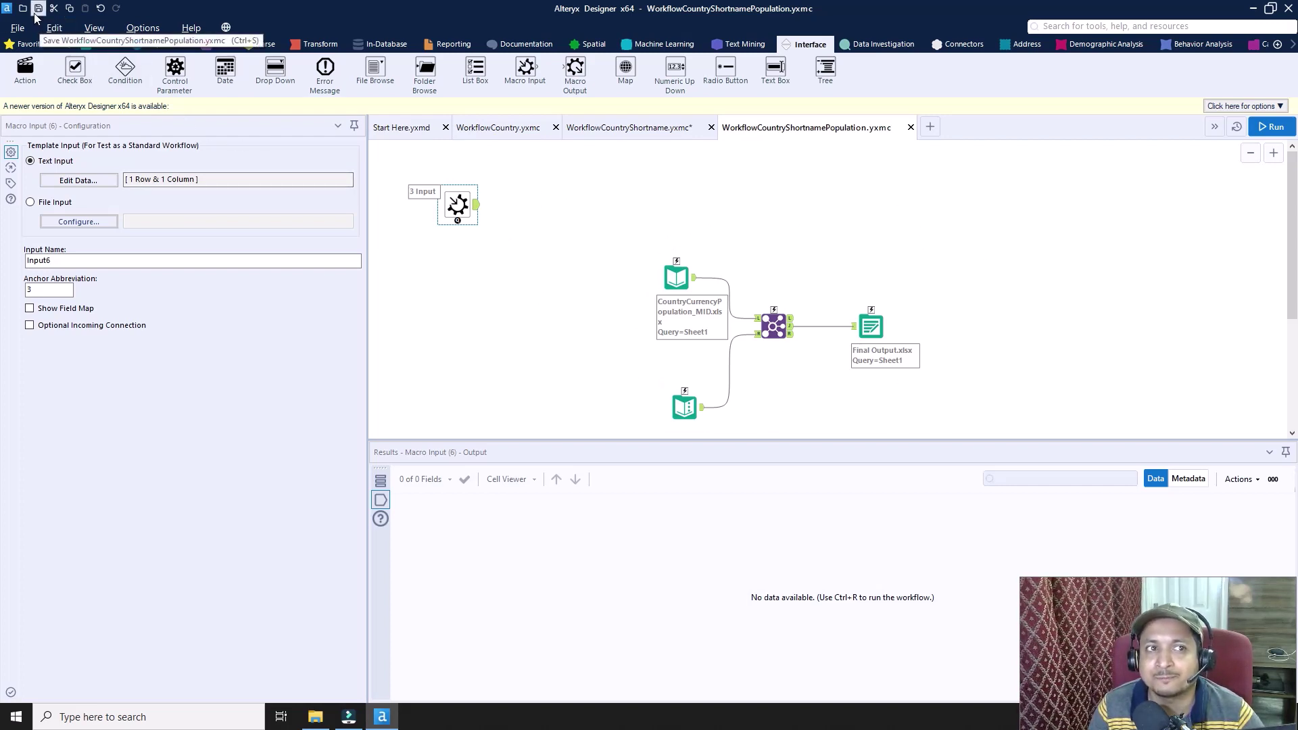
left_click(933, 127)
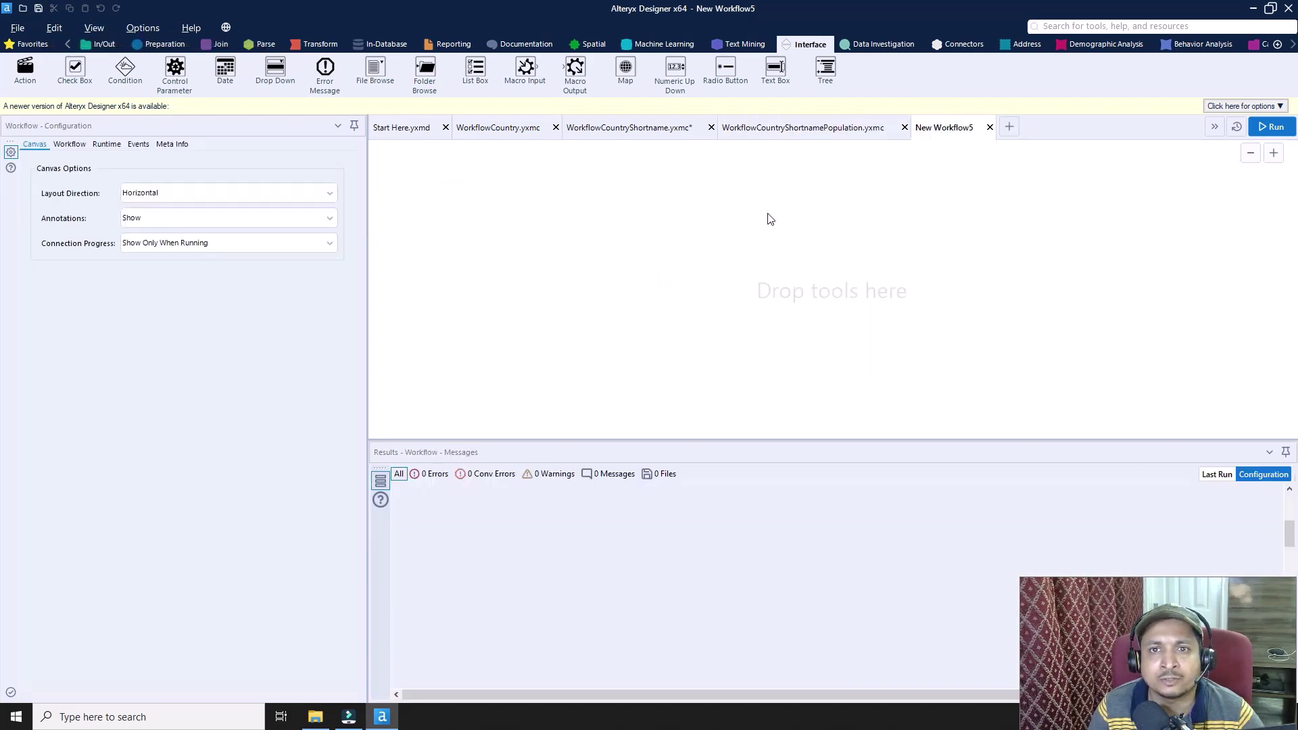
- Place a Text Input with one test column holding the value test and view its output
left_click(262, 43)
left_click(166, 44)
left_click(104, 44)
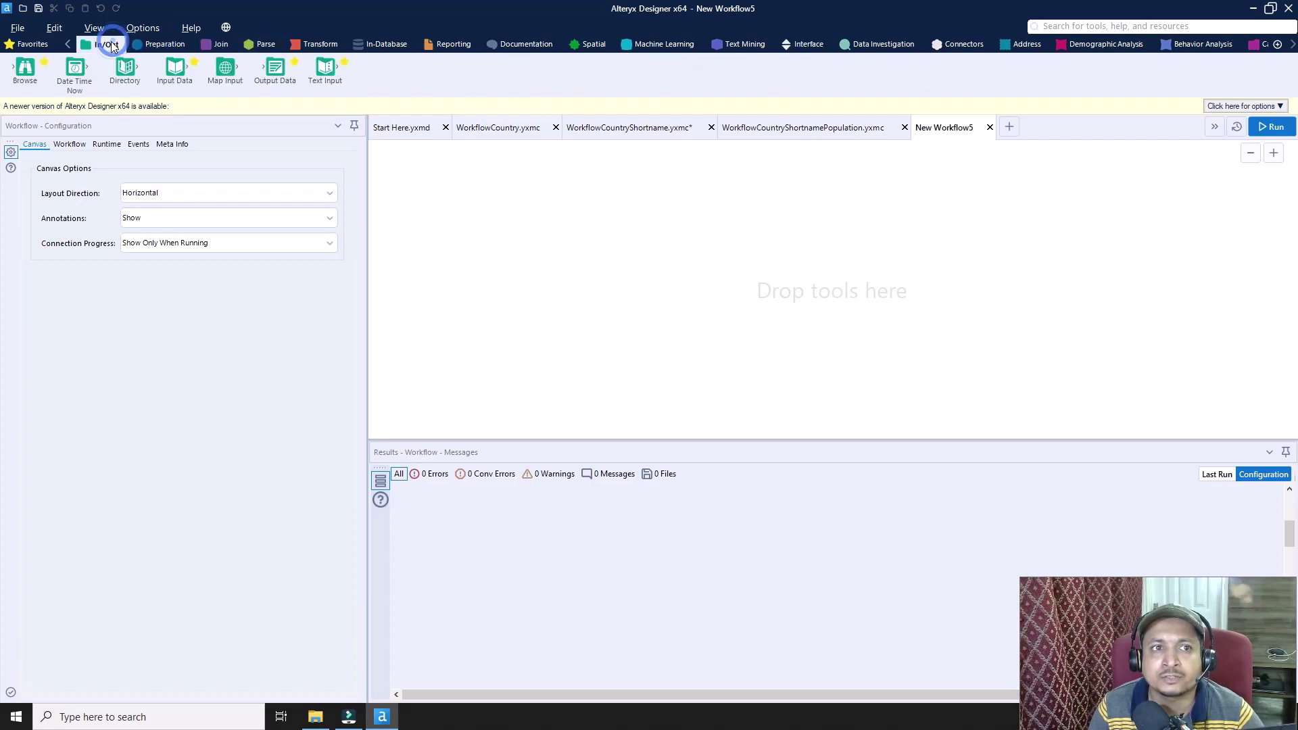
left_click_drag(321, 69, 522, 264)
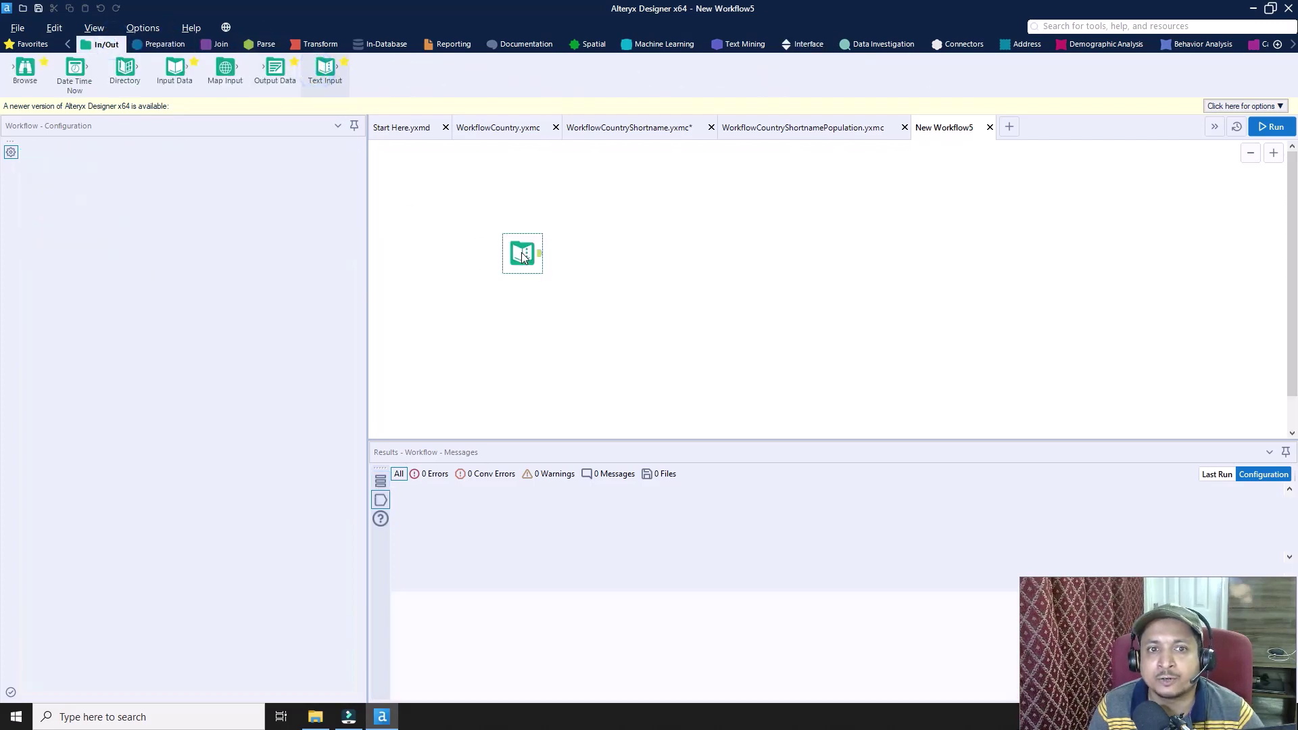
left_click(53, 166)
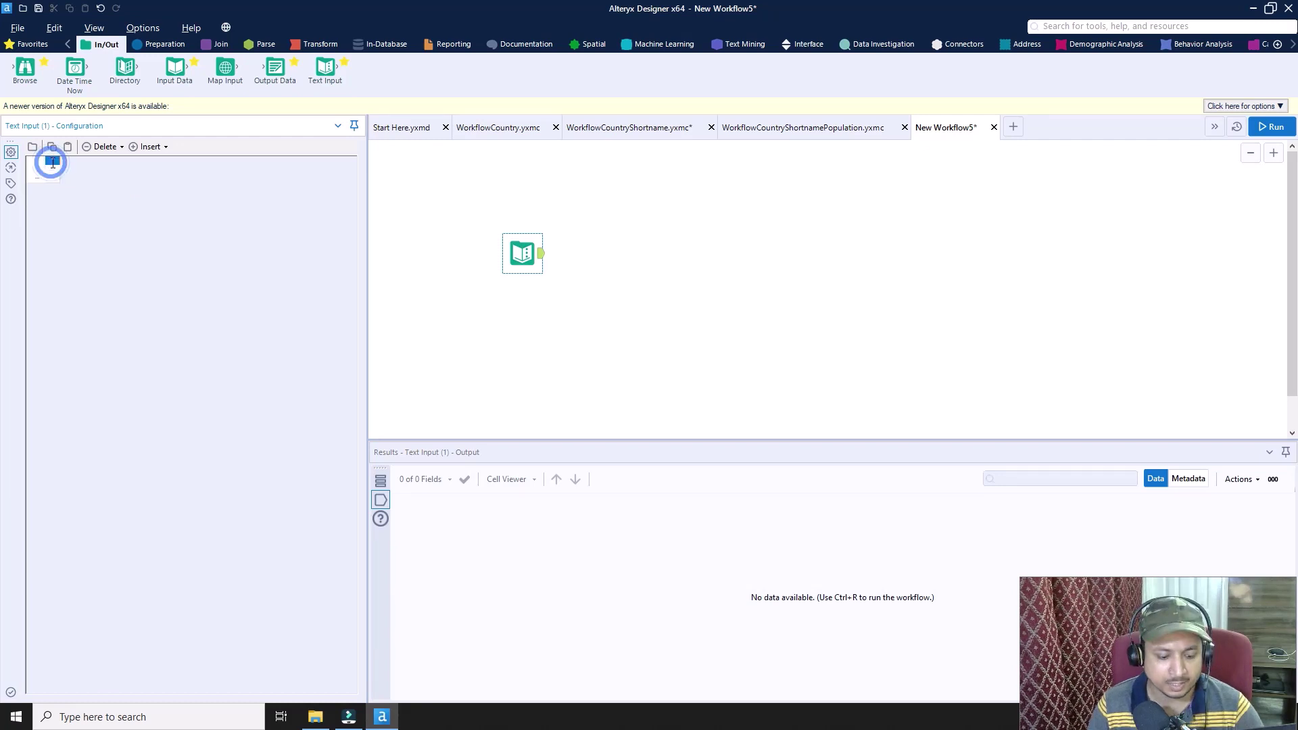
left_click(62, 182)
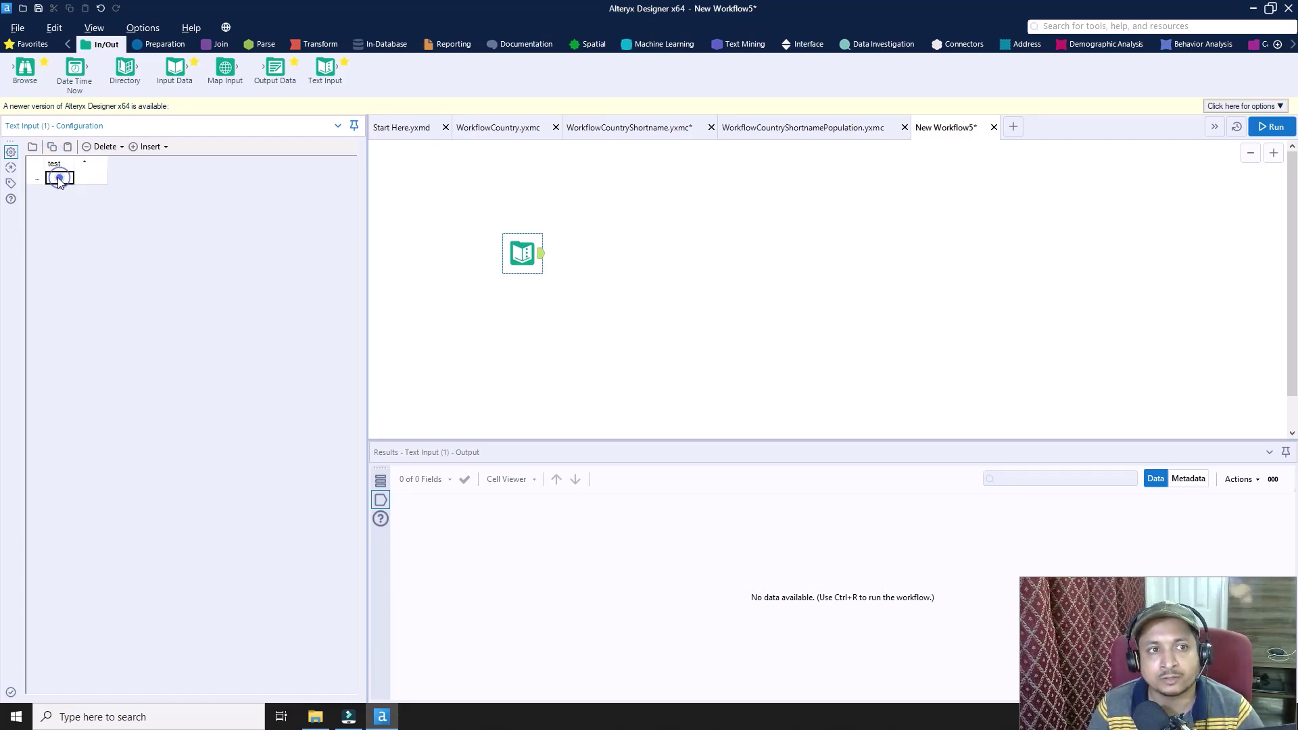
type("test")
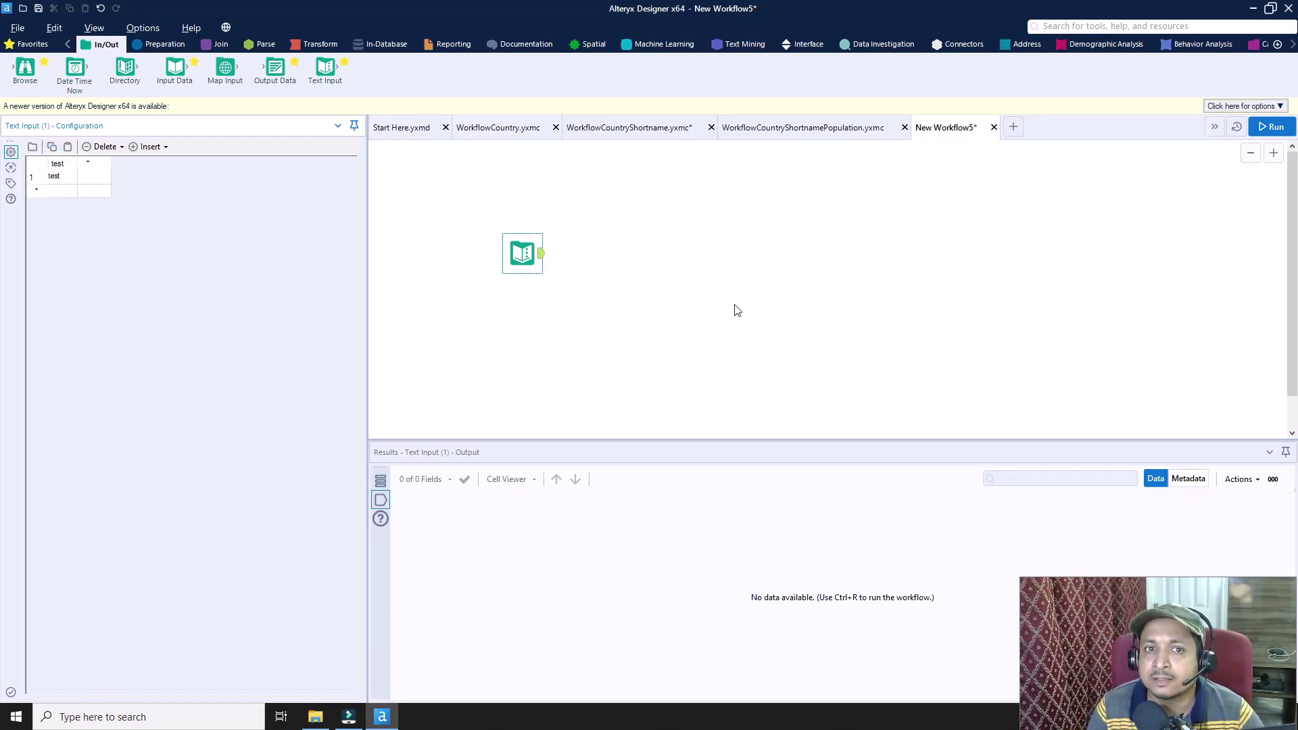
left_click(736, 310)
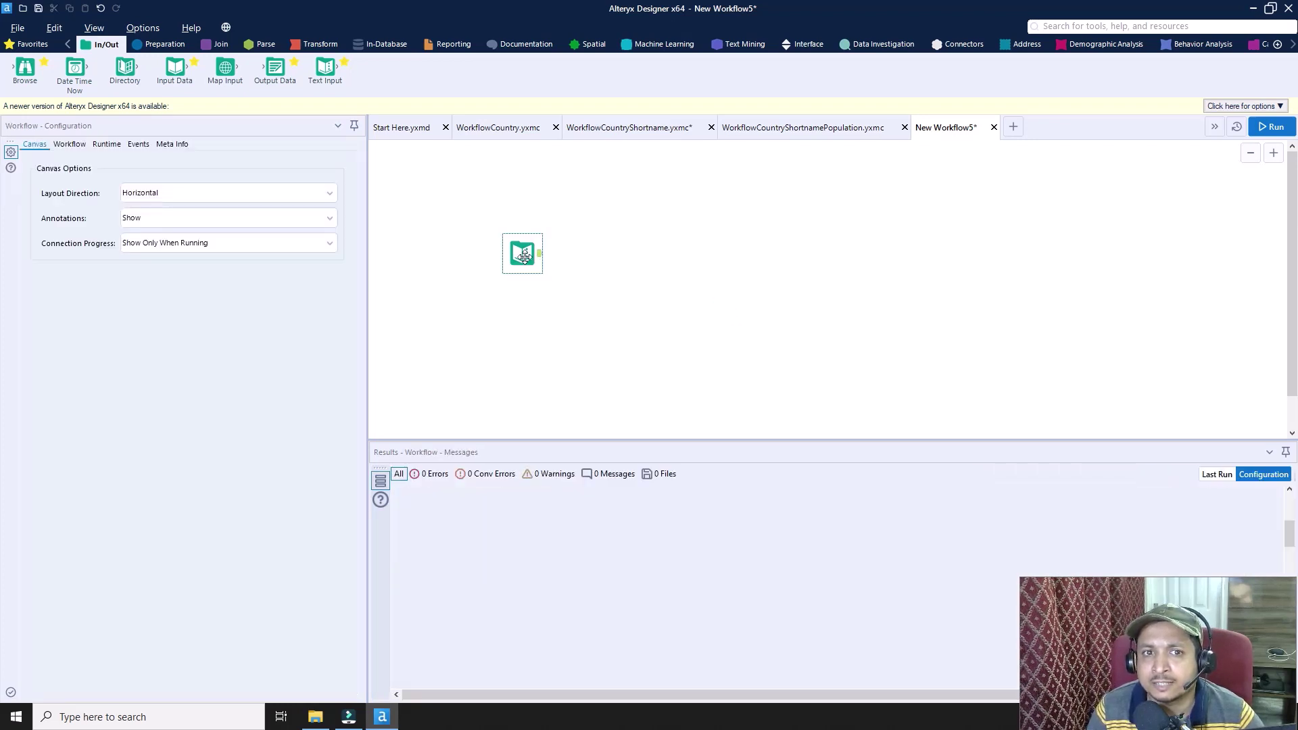
left_click(524, 255)
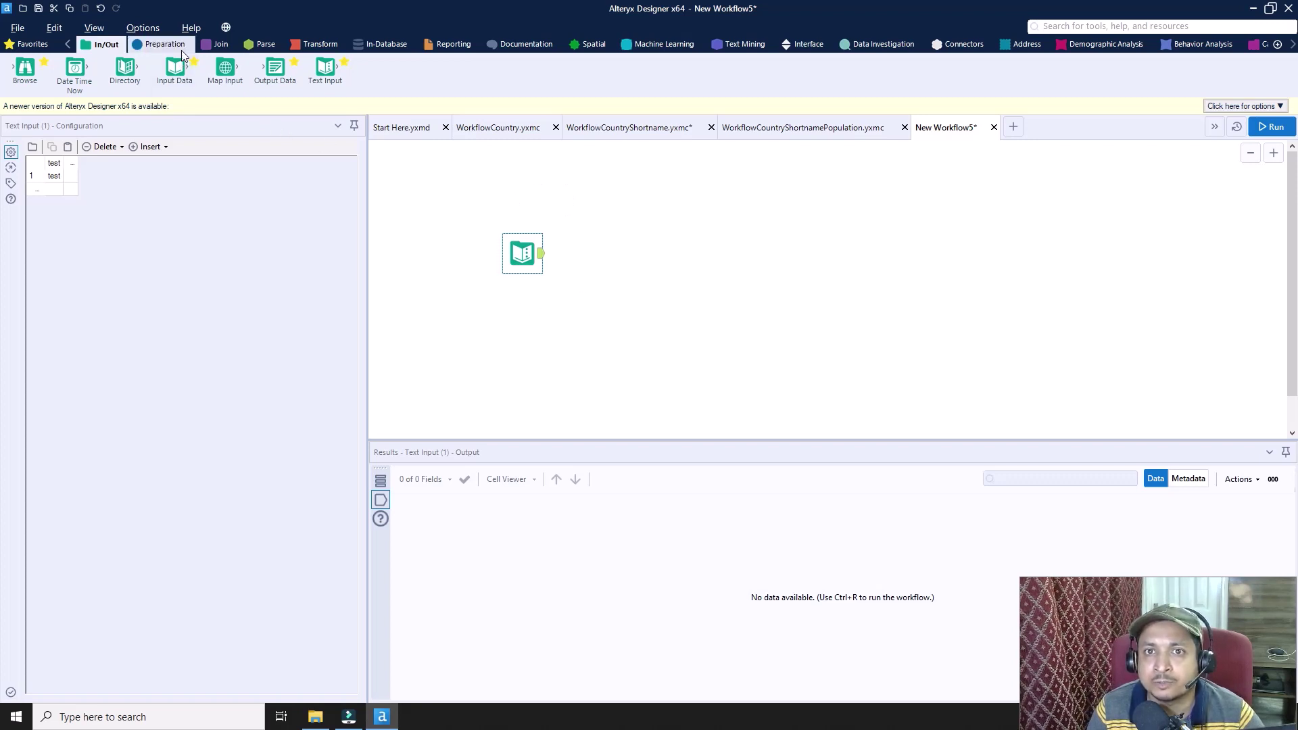
- Insert the WorkflowCountry macro and connect it after the Text Input
right_click(648, 211)
mouse_move(678, 236)
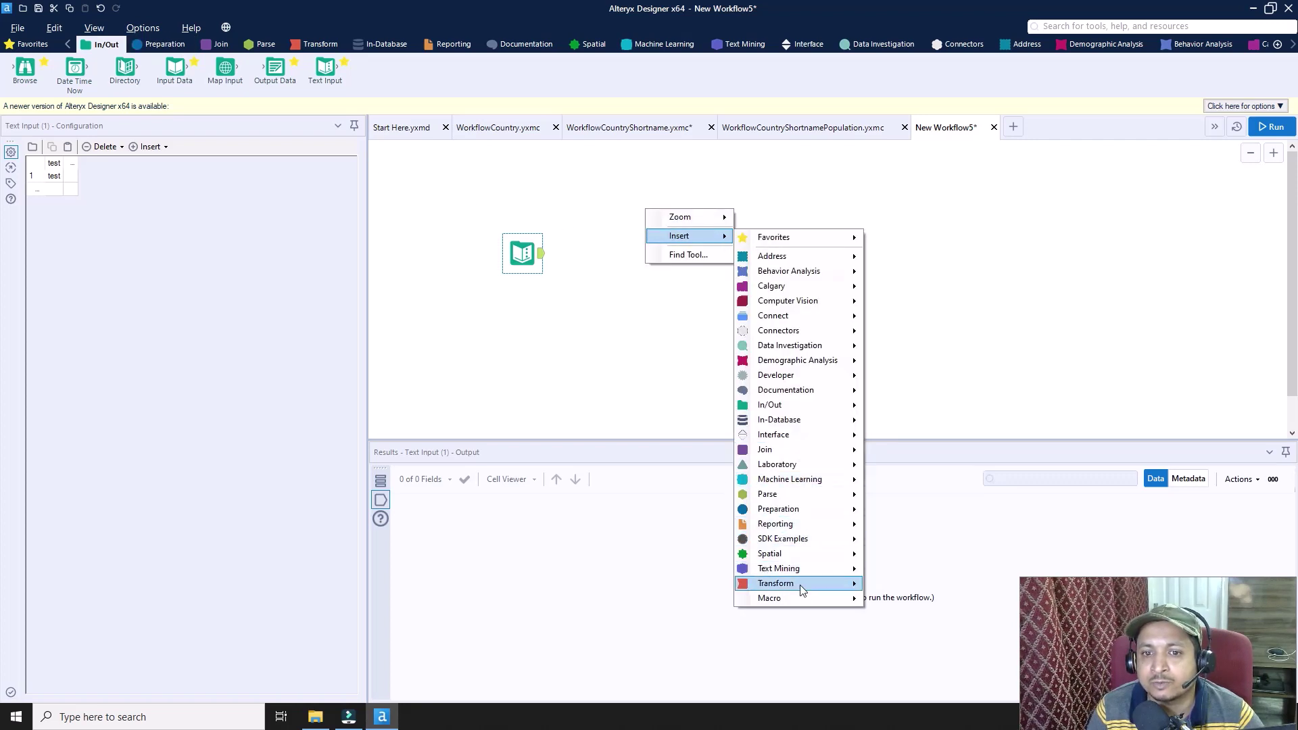
mouse_move(804, 598)
left_click(926, 614)
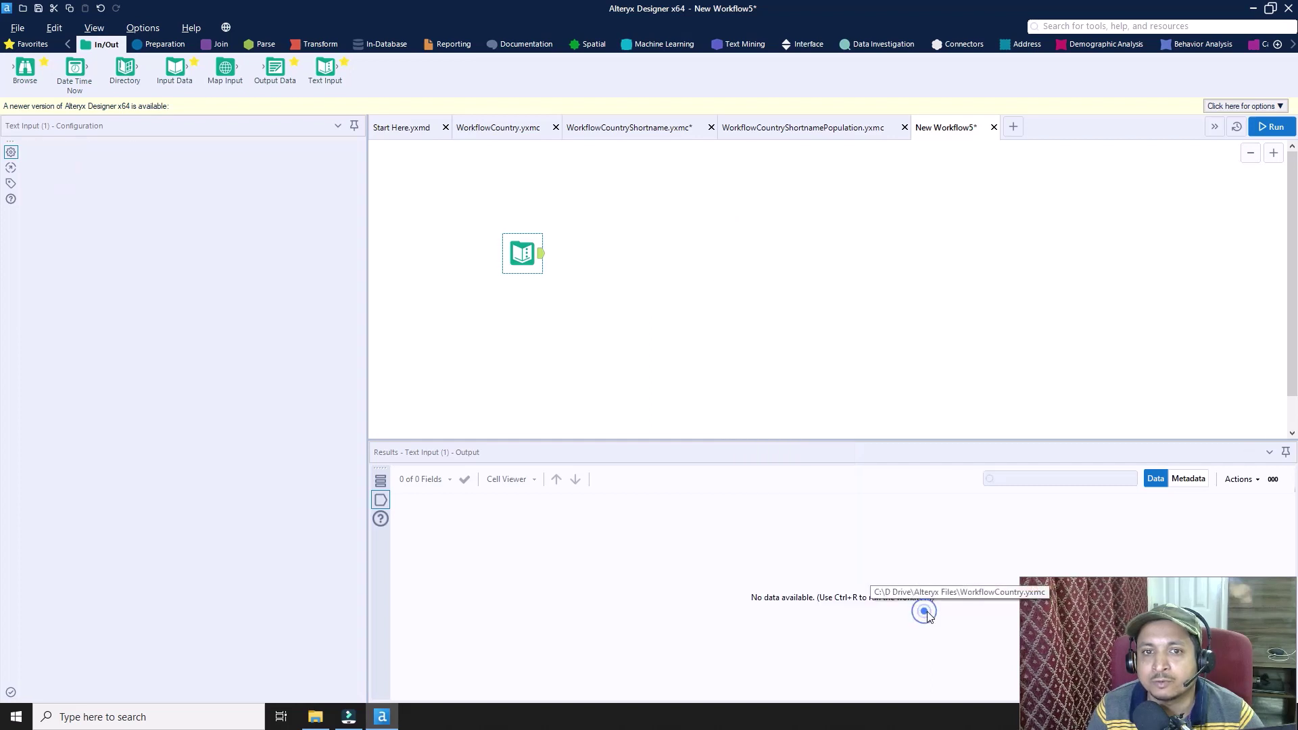
left_click_drag(668, 228, 585, 254)
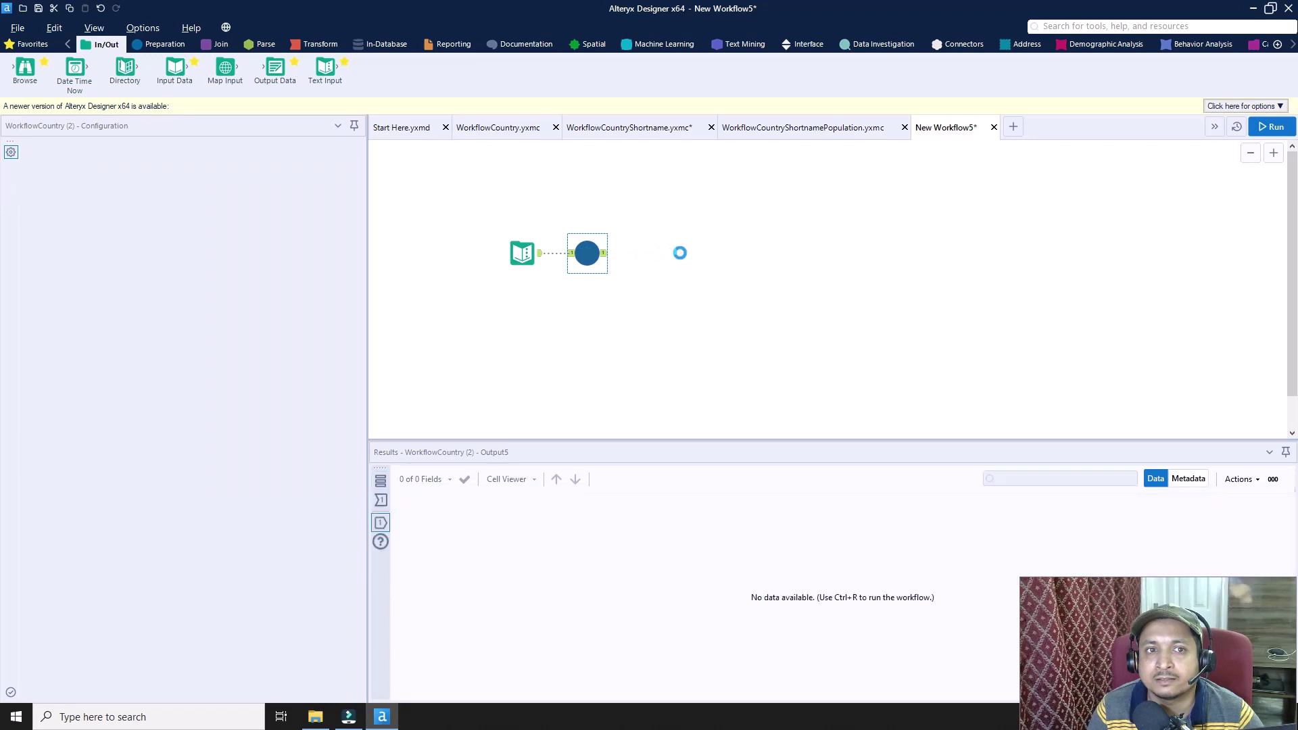
- Insert the WorkflowCountryShortname macro and position it after WorkflowCountry
right_click(691, 249)
mouse_move(743, 274)
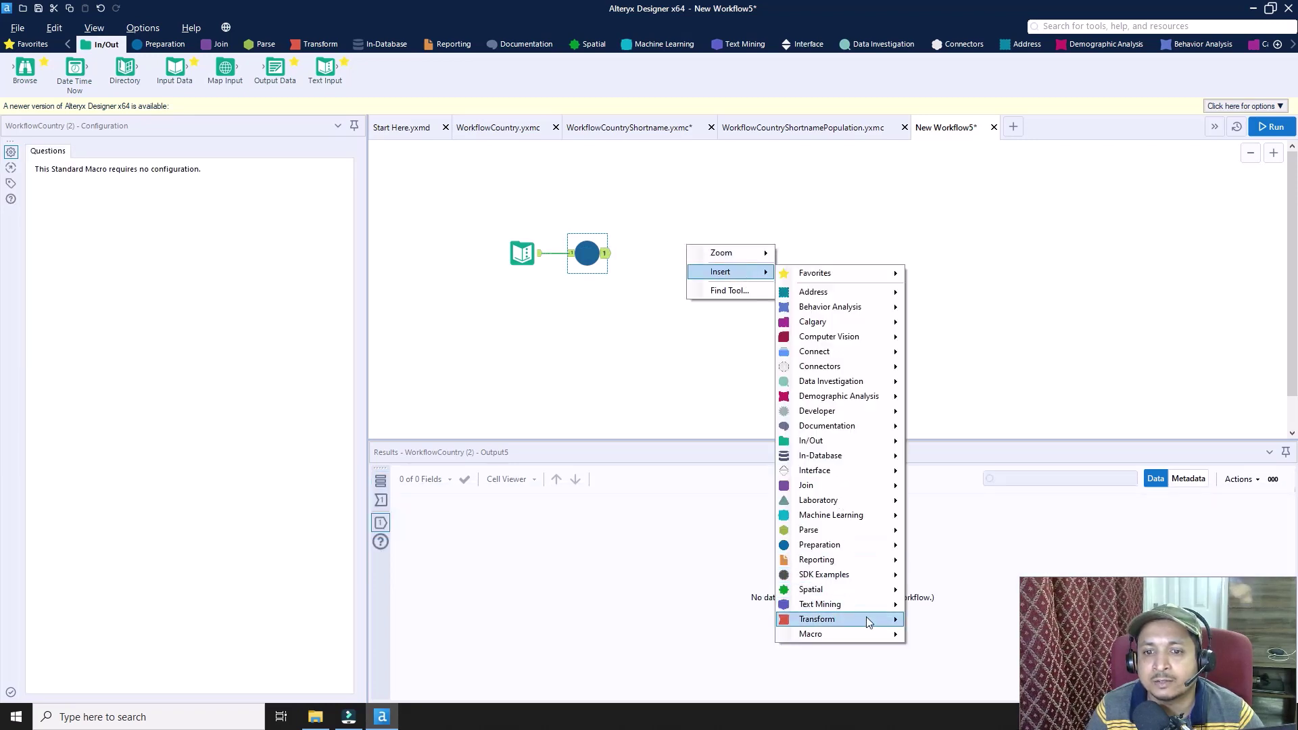
mouse_move(872, 634)
left_click(990, 665)
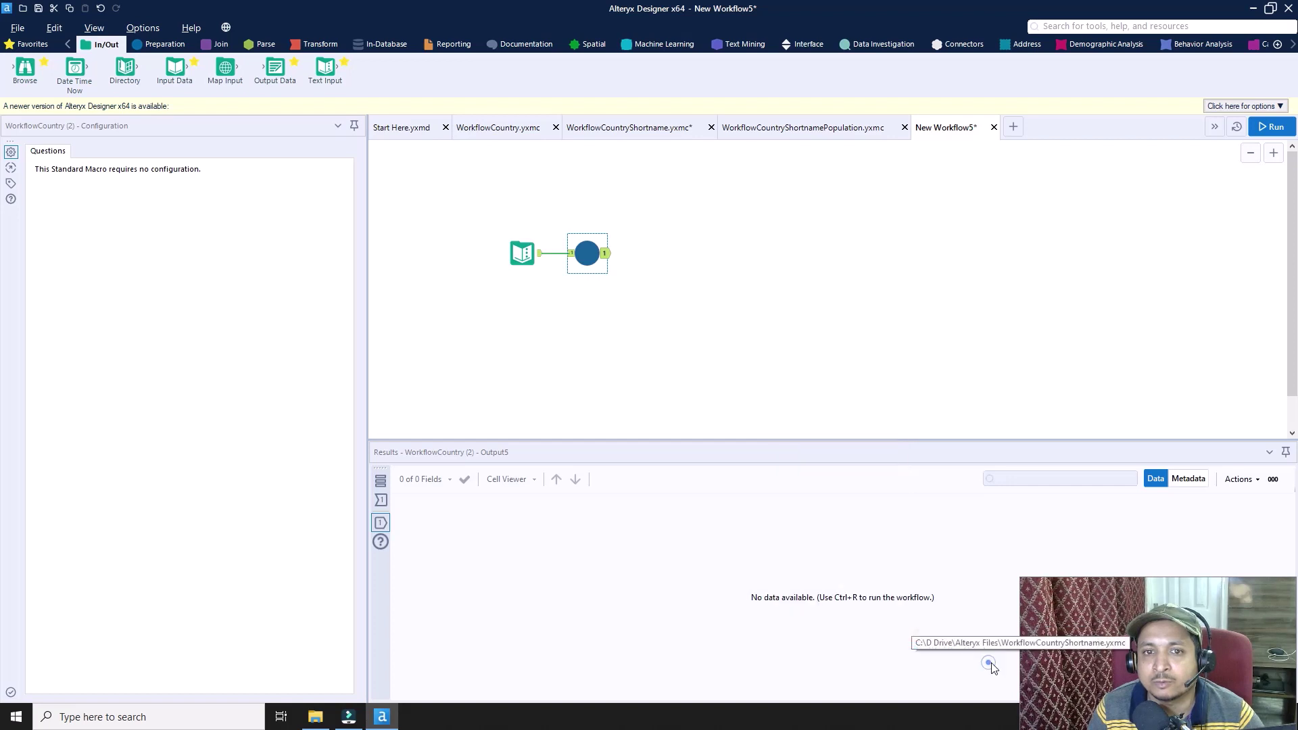
left_click_drag(700, 261, 629, 252)
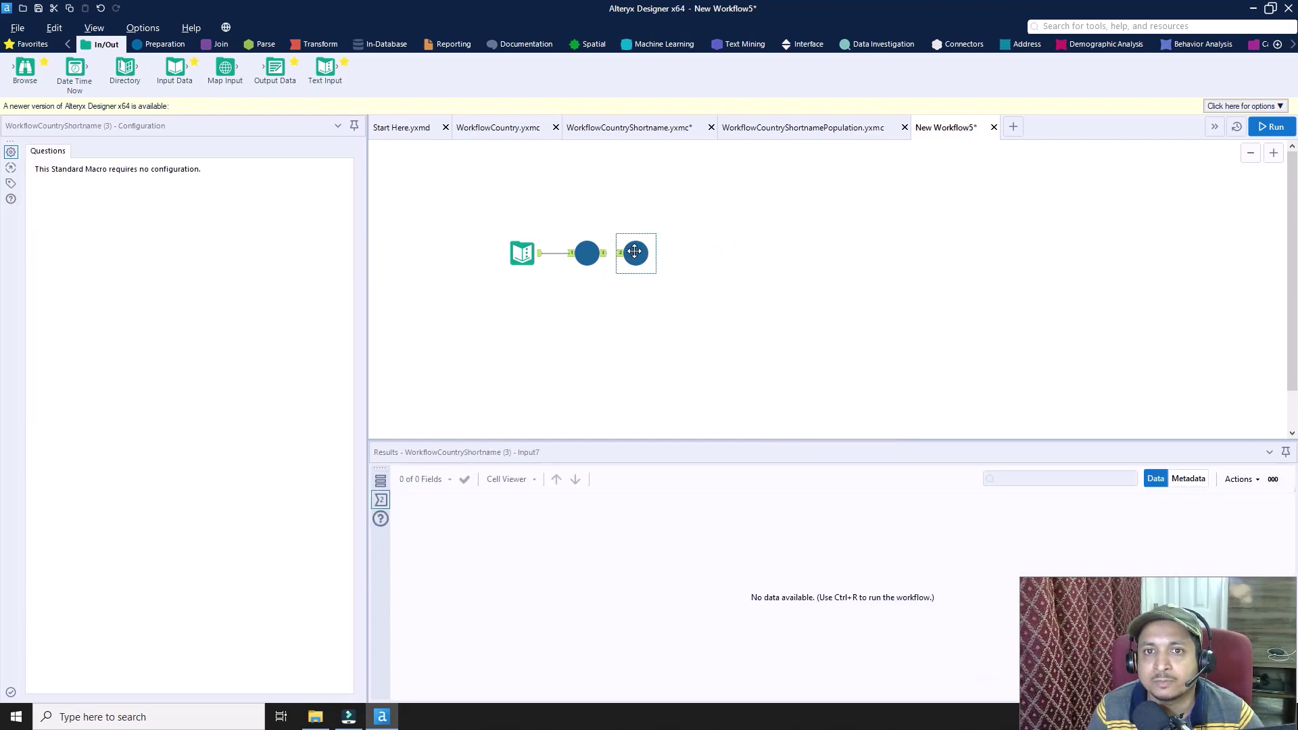
- Save the WorkflowCountryShortname.yxmc macro and maximize the Alteryx window
key("ctrl+r")
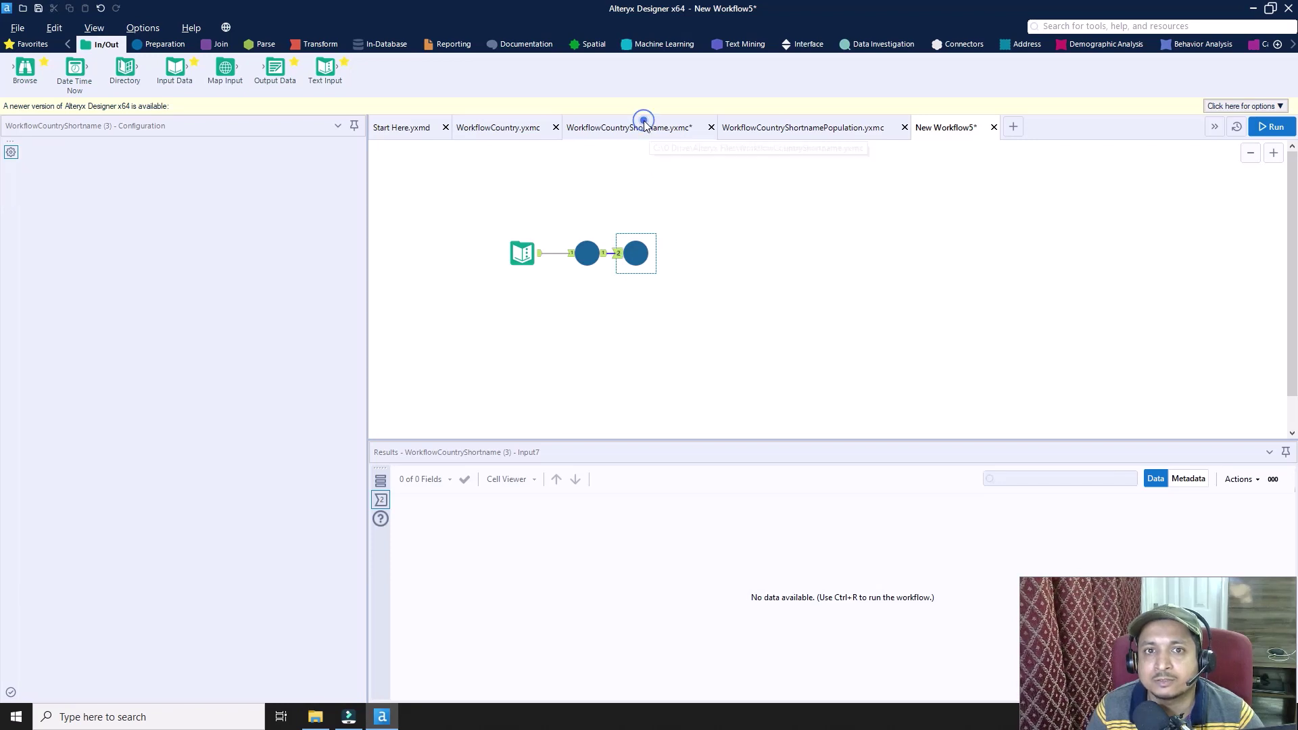
left_click(644, 129)
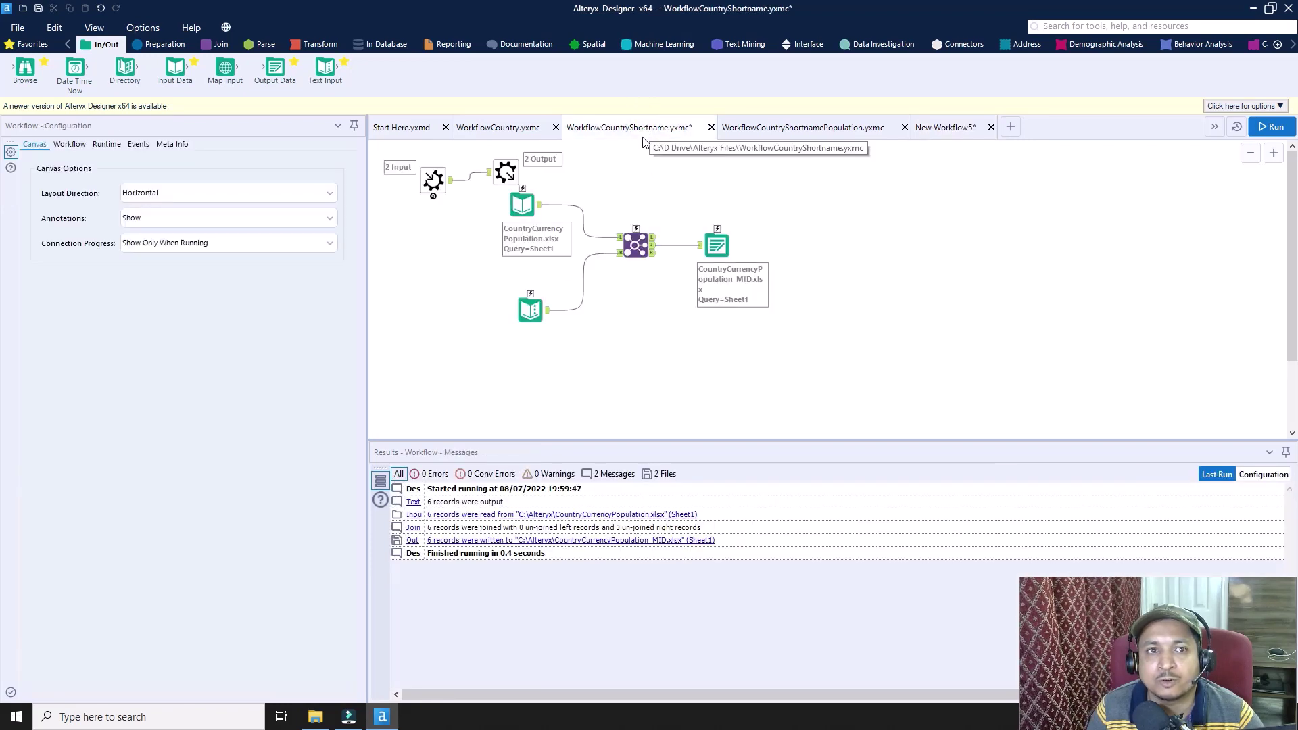
left_click(38, 8)
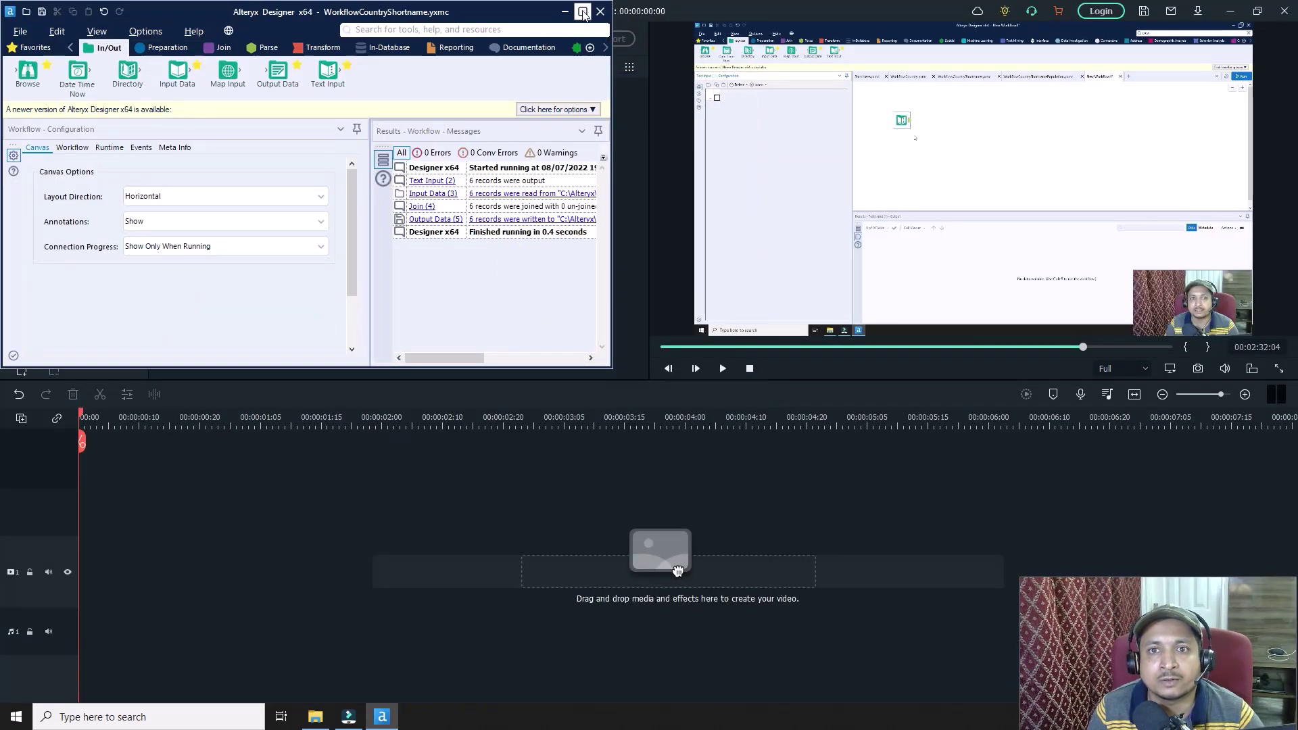
left_click(583, 12)
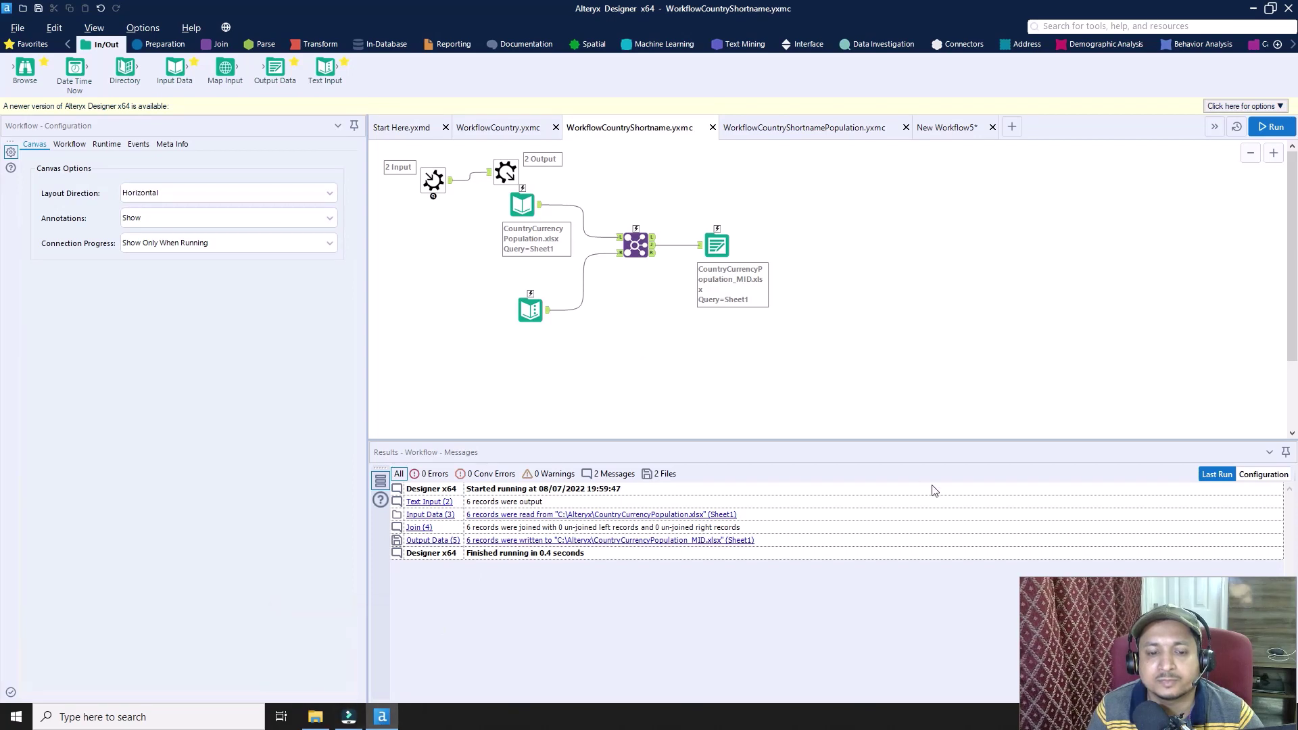
- In New Workflow5, insert WorkflowCountryShortname and line it up after WorkflowCountry
key("ctrl+Tab")
right_click(646, 251)
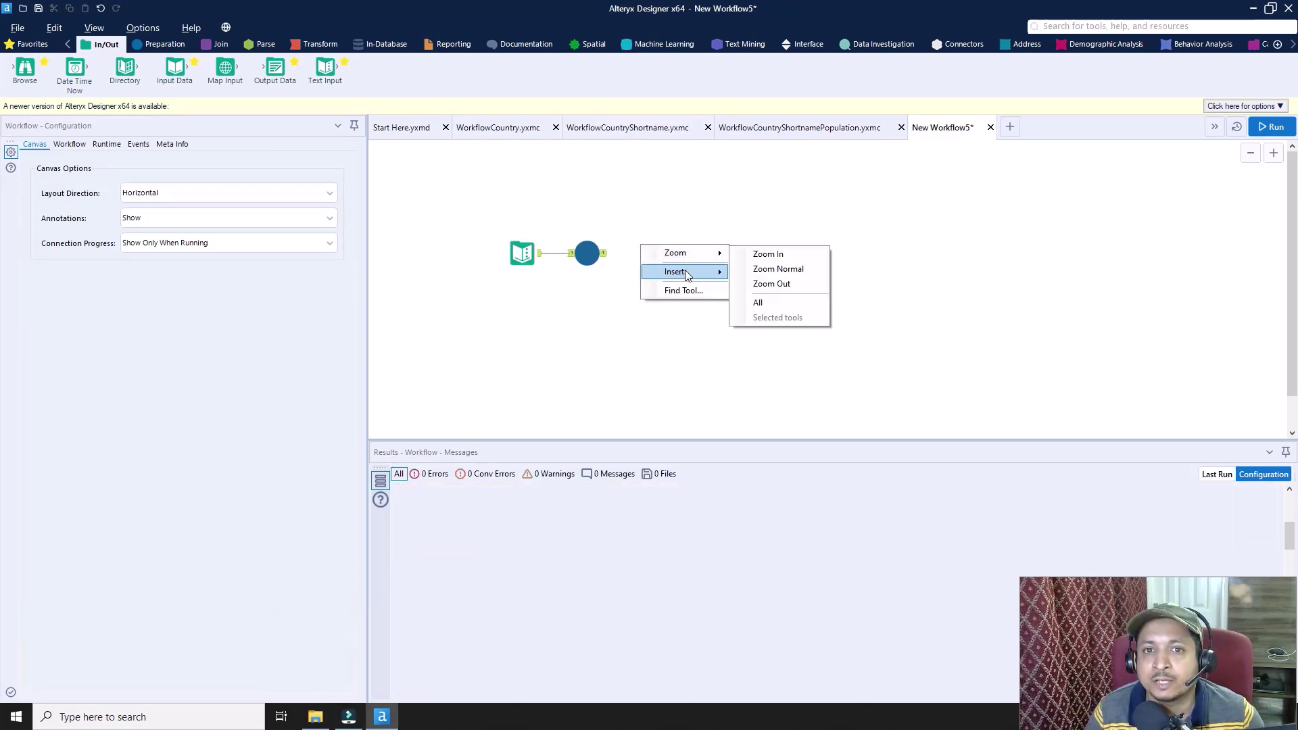
mouse_move(676, 271)
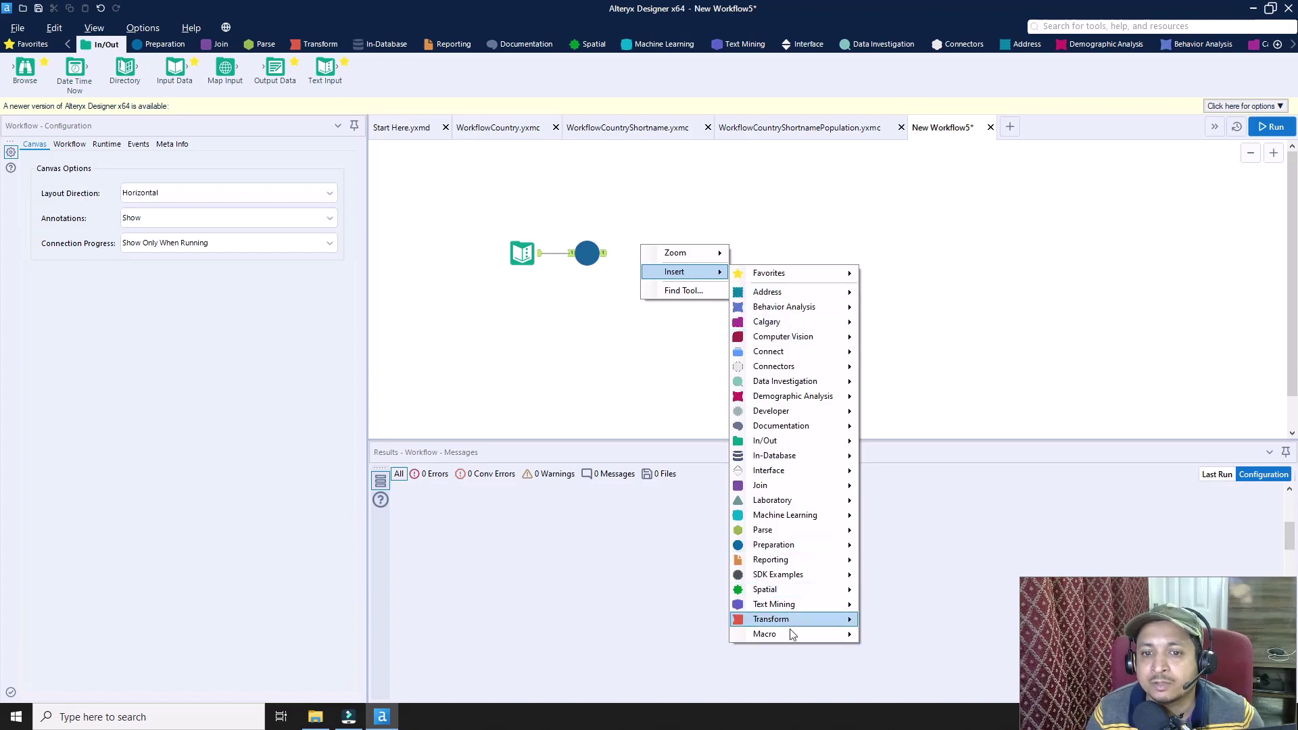
mouse_move(790, 632)
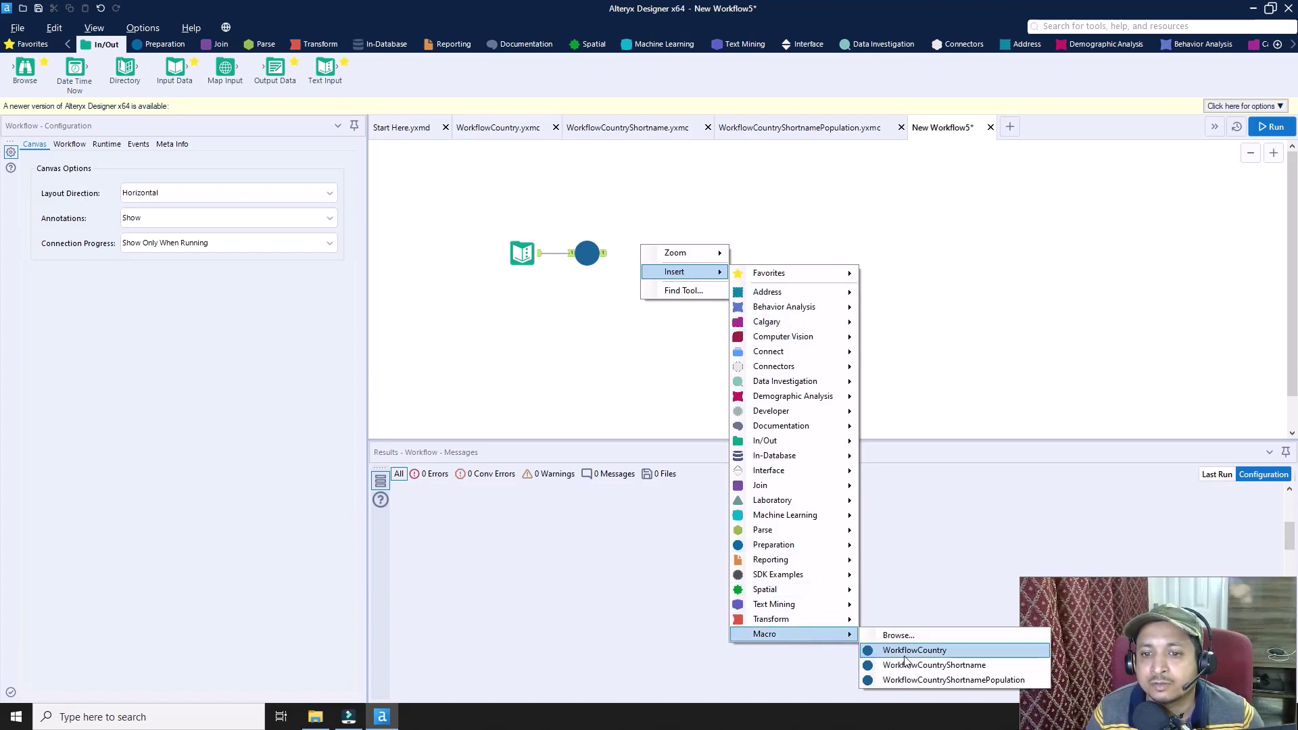
left_click(944, 665)
left_click_drag(660, 261, 651, 253)
- Insert the WorkflowCountryShortnamePopulation macro and place it after the Shortname macro
right_click(791, 271)
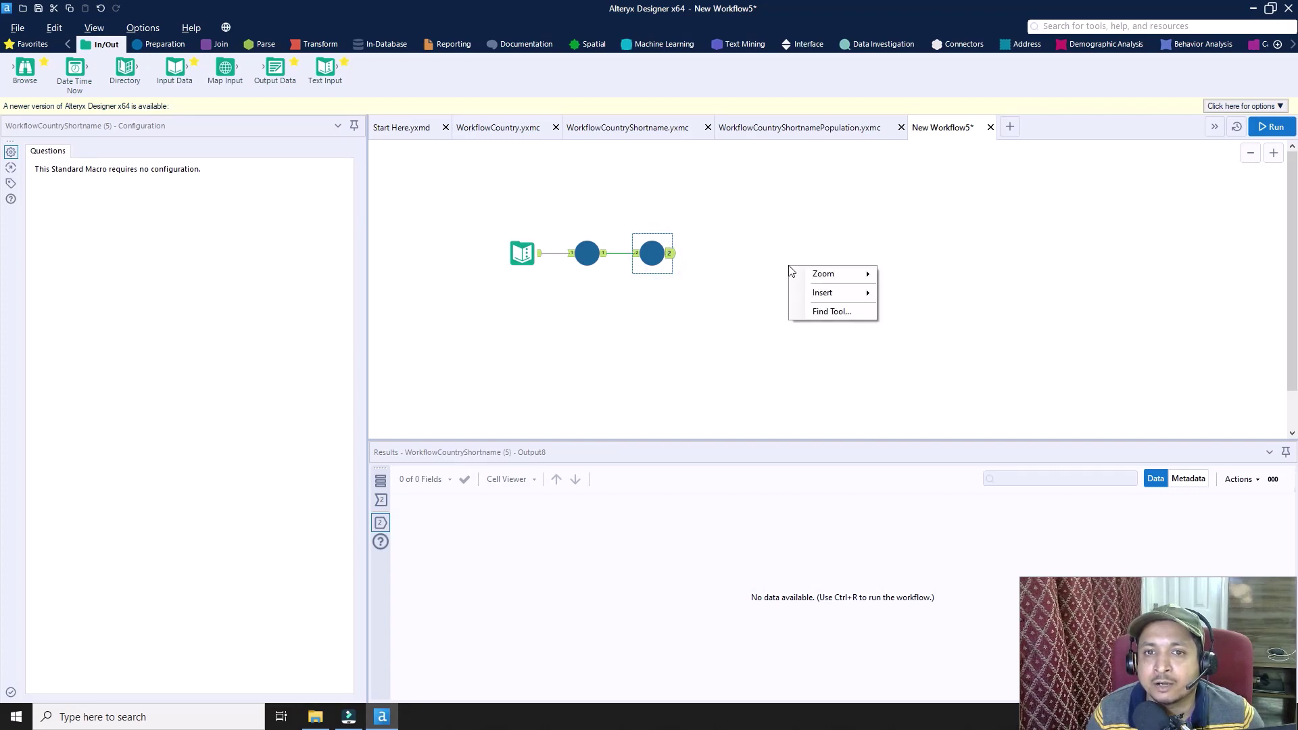
mouse_move(822, 292)
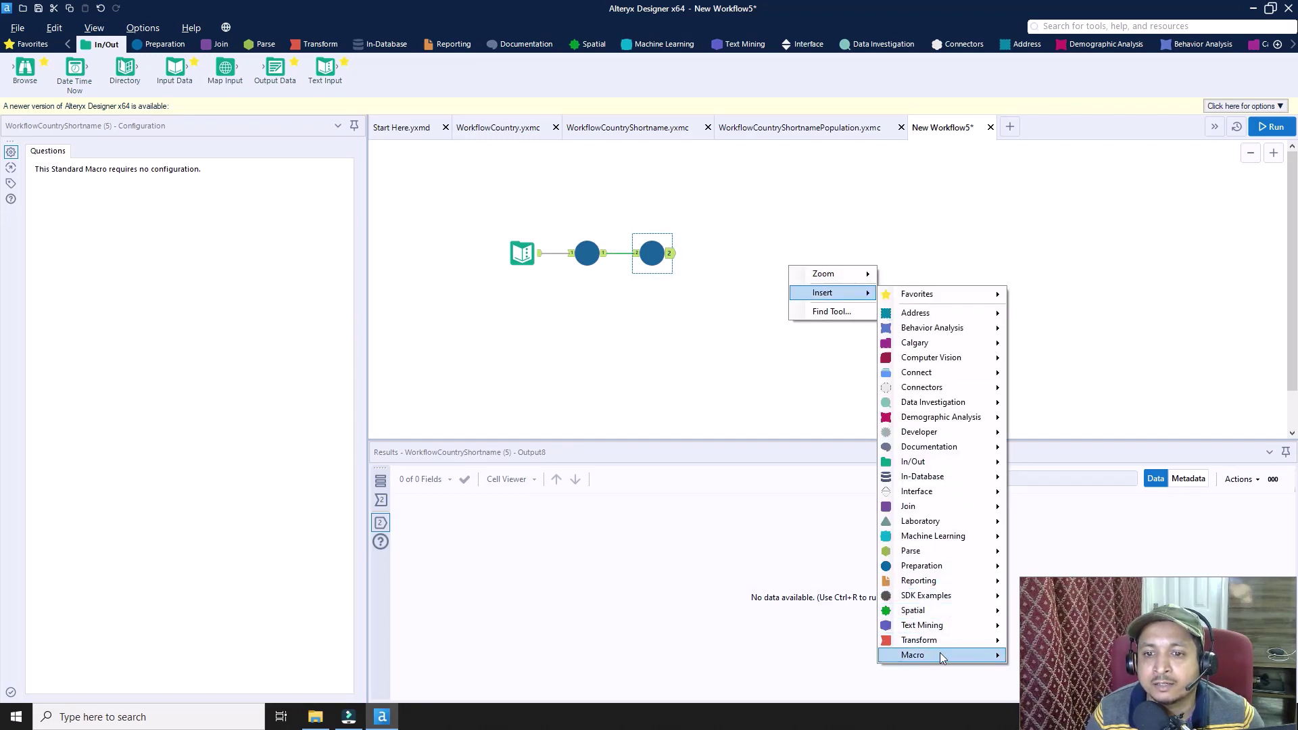
mouse_move(940, 654)
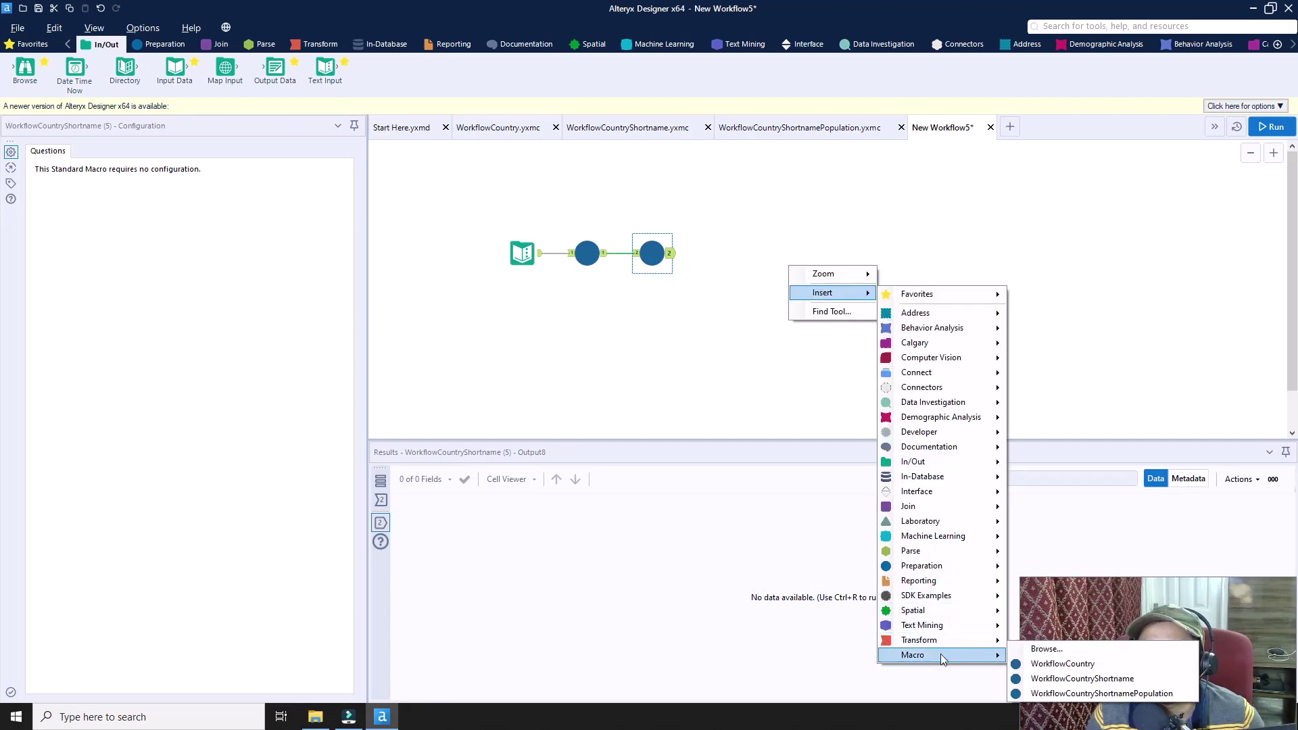
left_click(1084, 694)
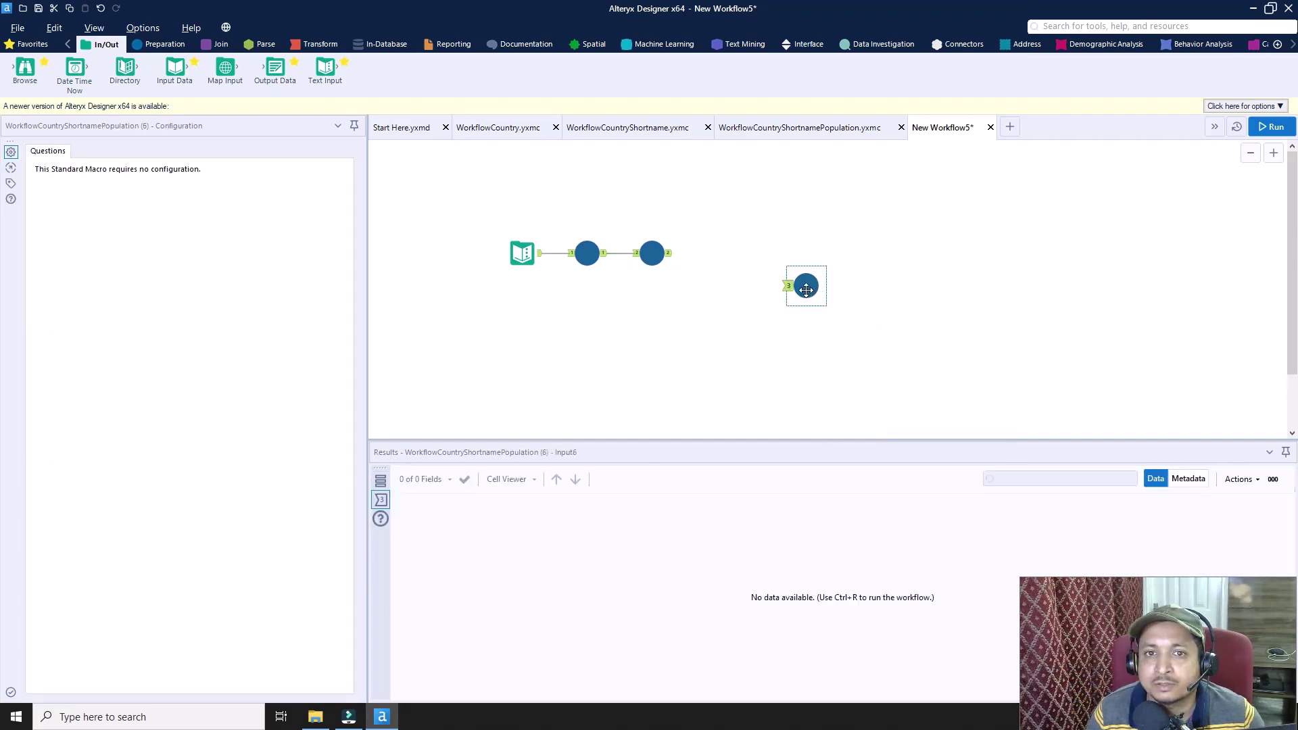
left_click_drag(805, 289, 669, 260)
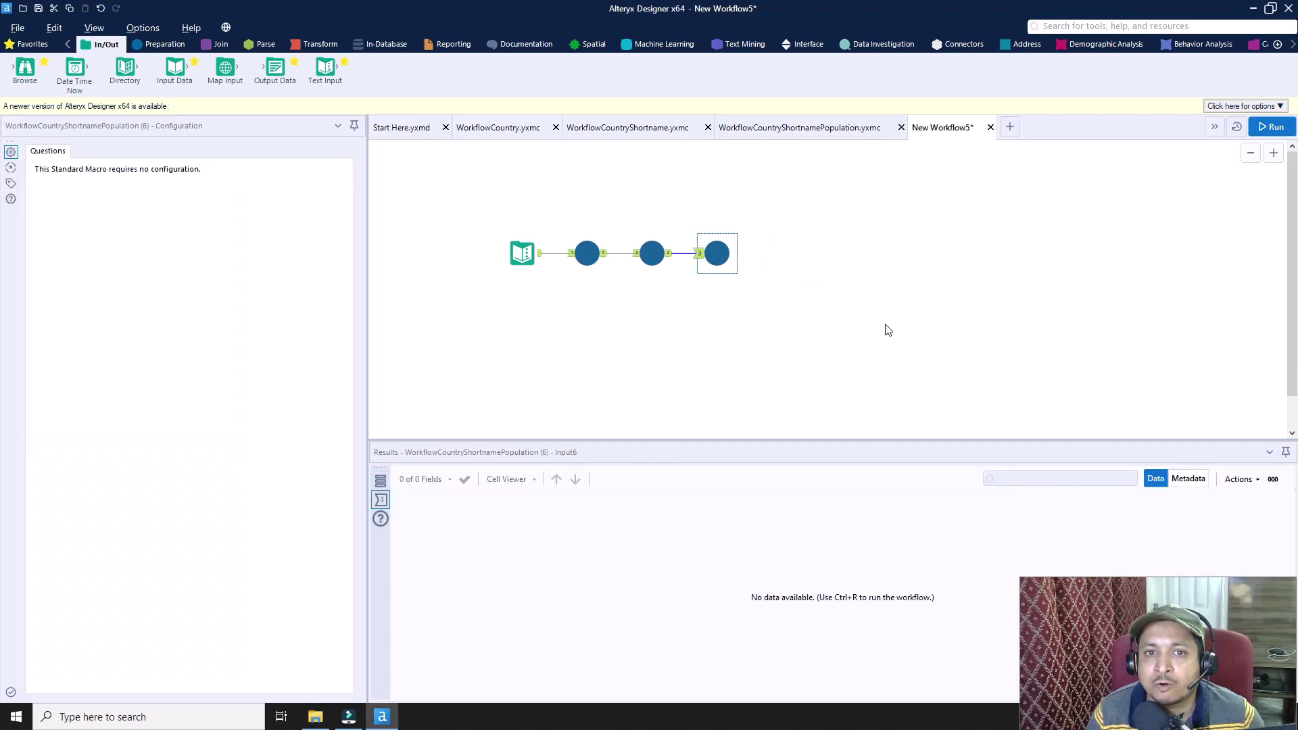
left_click(884, 323)
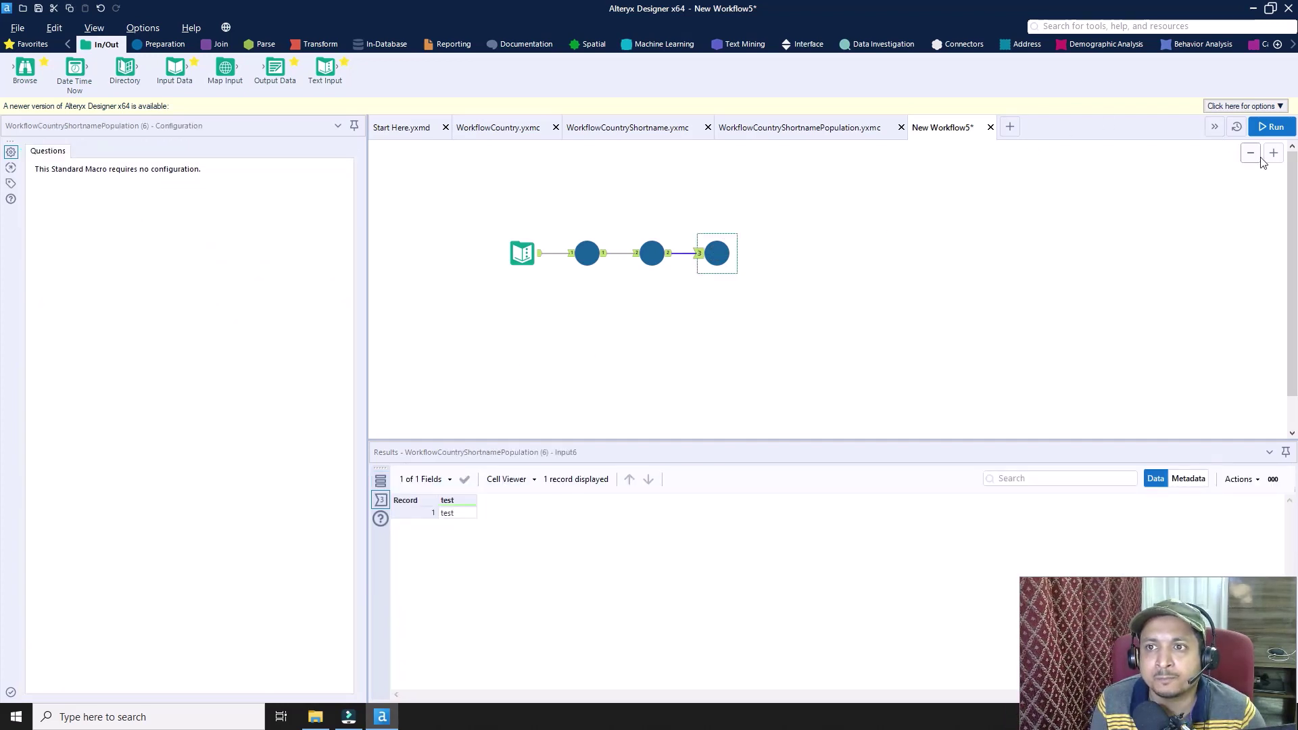
- Run New Workflow5 and check each macro's Results for the single test record
left_click(1281, 128)
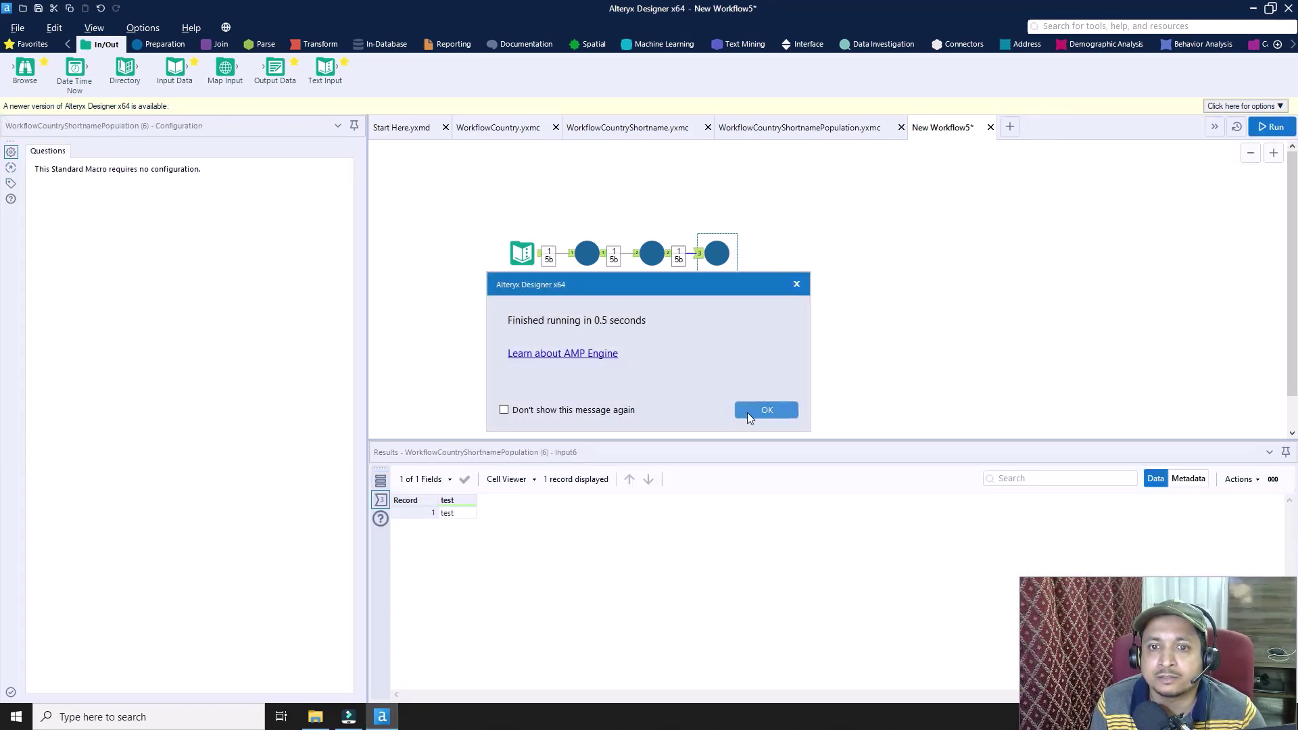
left_click(747, 412)
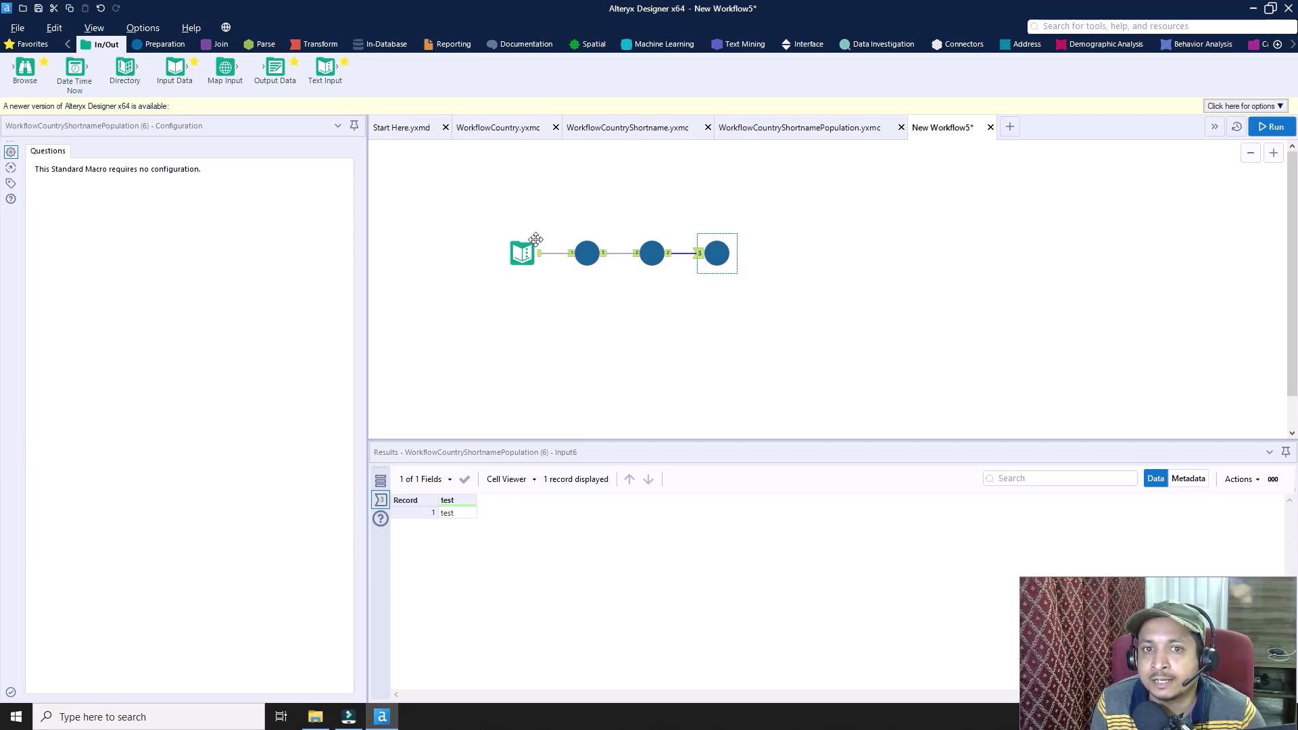
left_click(592, 257)
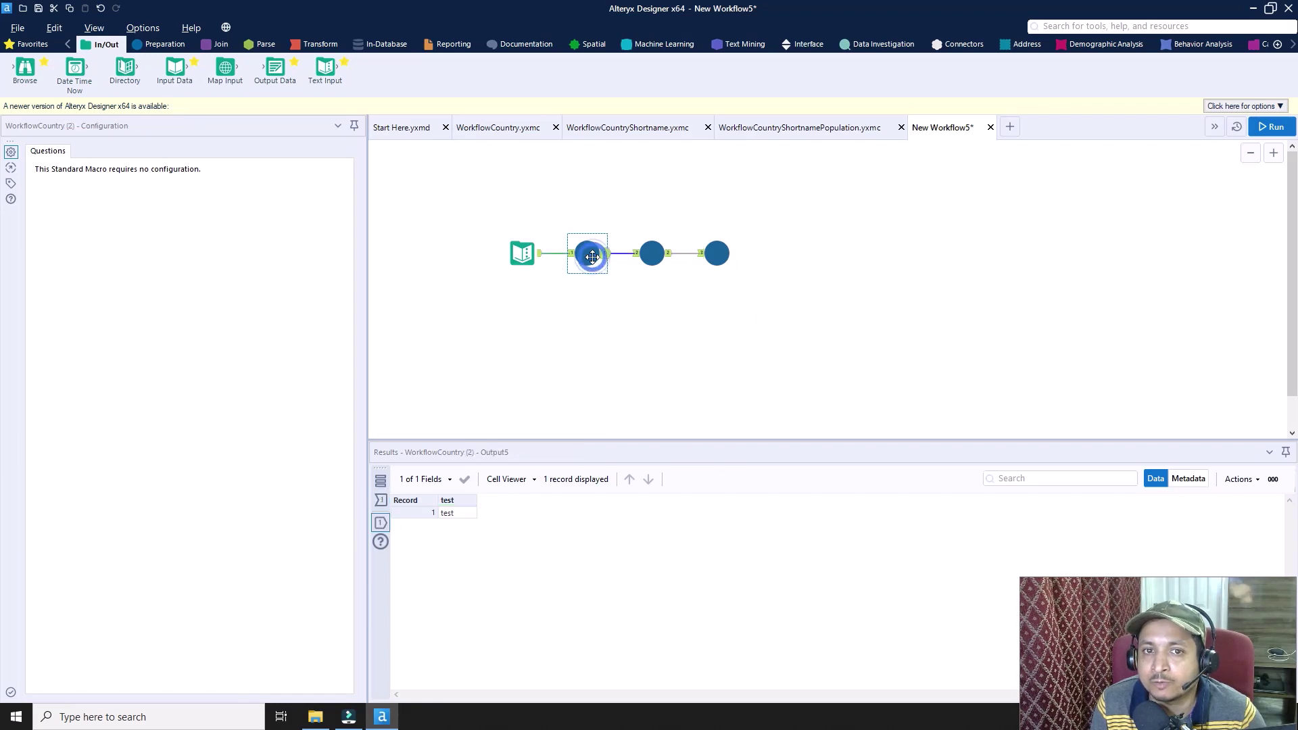
left_click(652, 253)
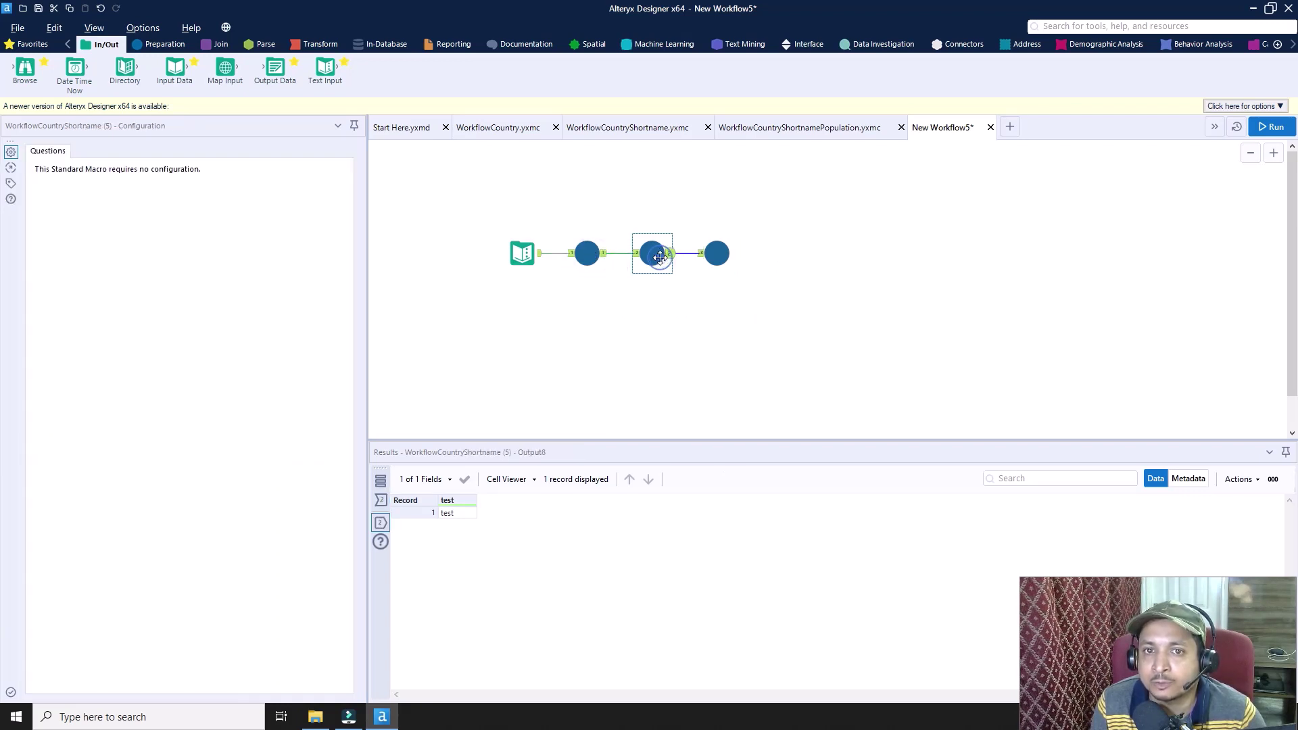
left_click(718, 255, "ctrl")
left_click(717, 255)
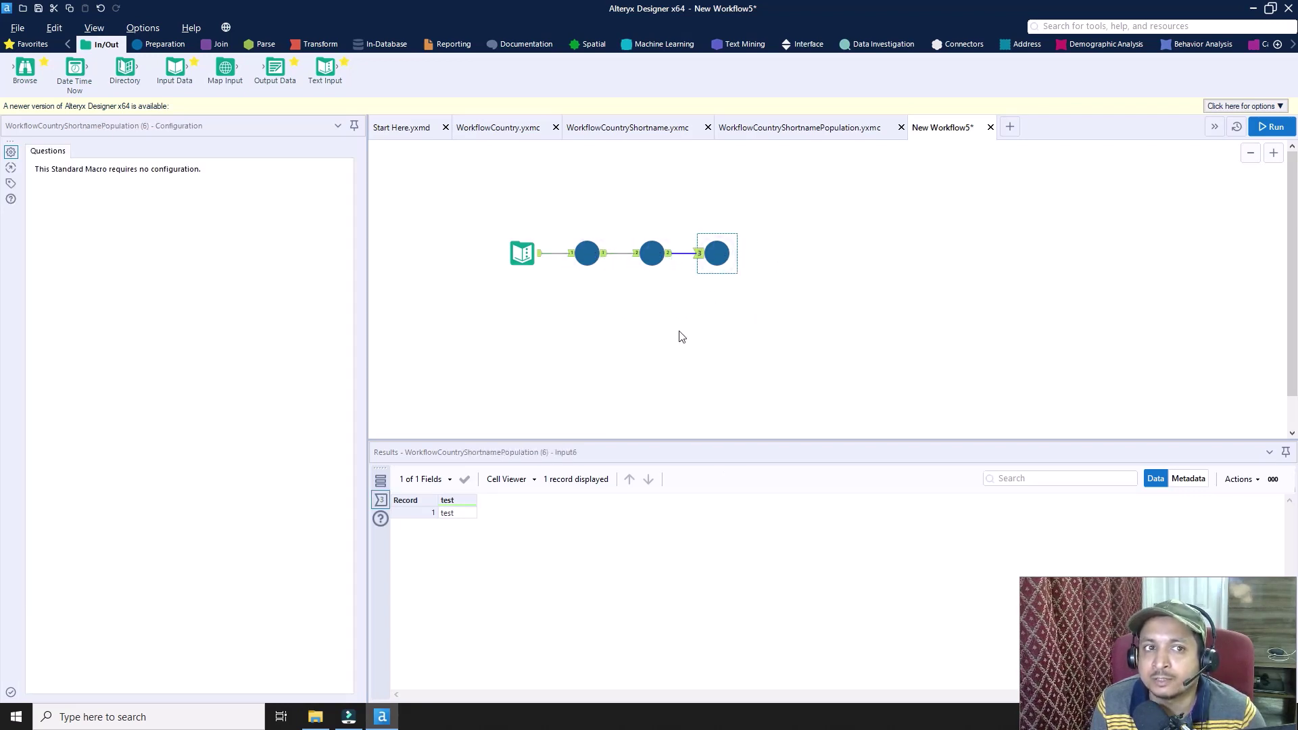